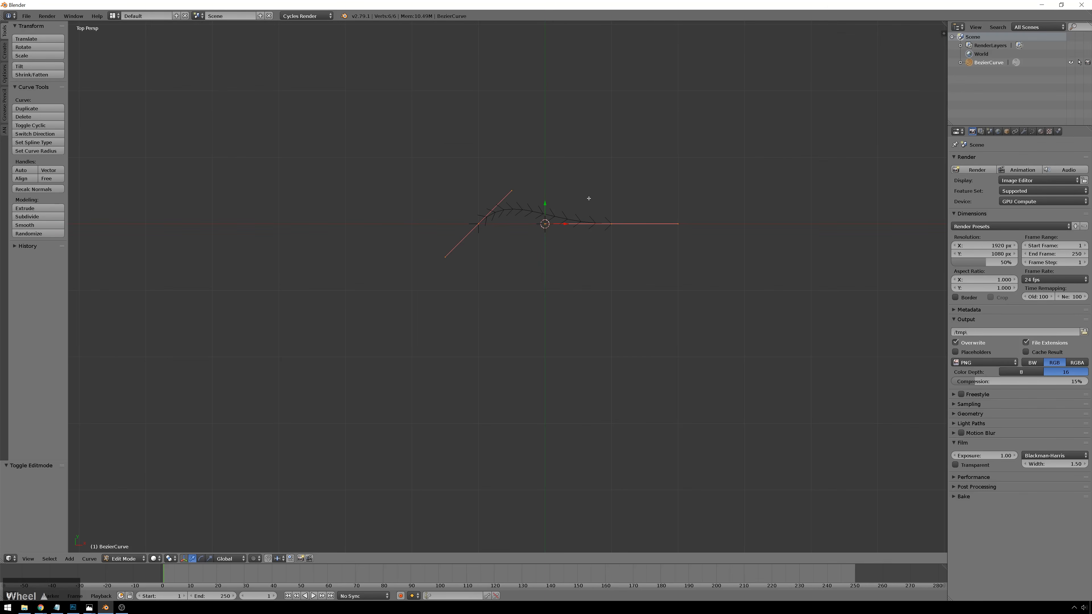
# Subdivide the whole Bezier curve twice, one cut each time
pyautogui.press('a')
pyautogui.press('a')
pyautogui.press('w')
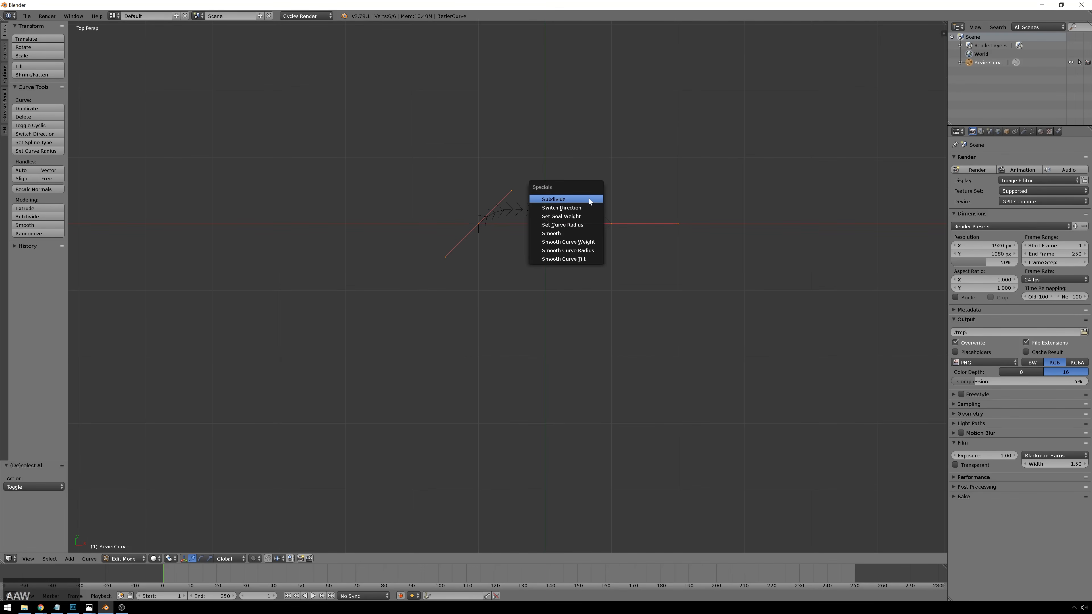
pyautogui.click(588, 198)
pyautogui.press('w')
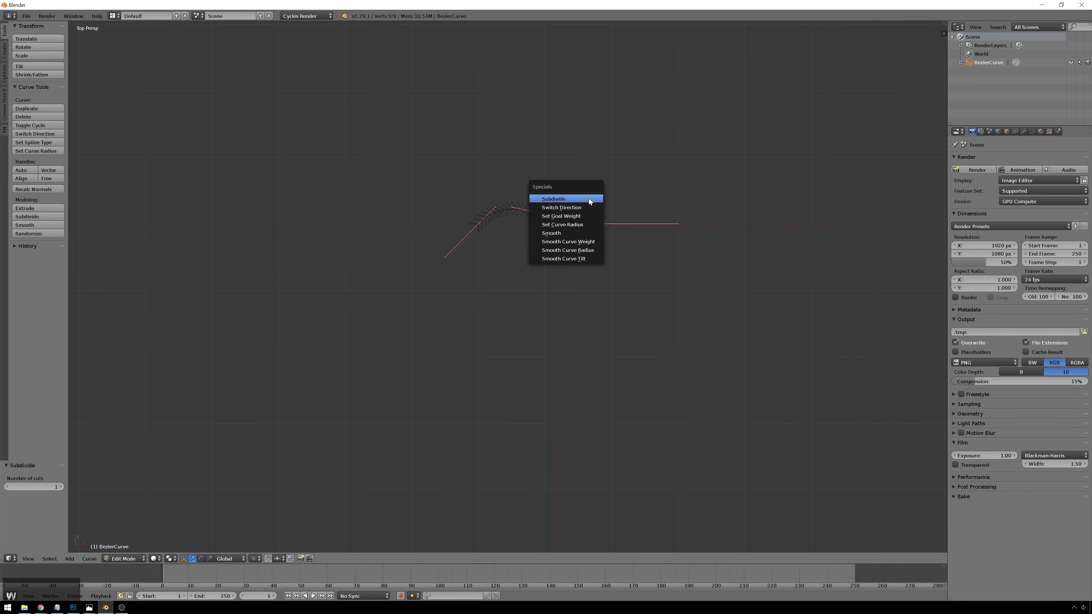
pyautogui.click(588, 198)
# In top view, raise the curve's right end point, pull its neighbour down, and lower the middle point slightly
pyautogui.moveTo(608, 226); pyautogui.dragTo(674, 151)
pyautogui.moveTo(558, 219); pyautogui.dragTo(602, 302)
pyautogui.click(532, 211)
pyautogui.press('g')
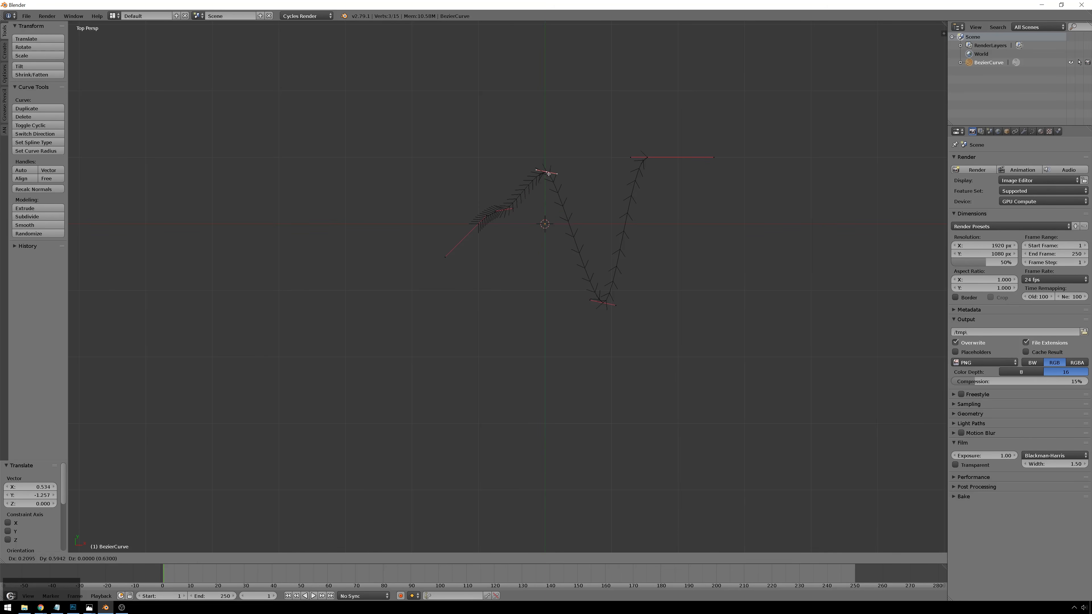
pyautogui.click(555, 226)
# Raise the curve's second point and pull its left end point down to complete the zigzag in top view
pyautogui.rightClick(504, 211)
pyautogui.press('g')
pyautogui.click(500, 184)
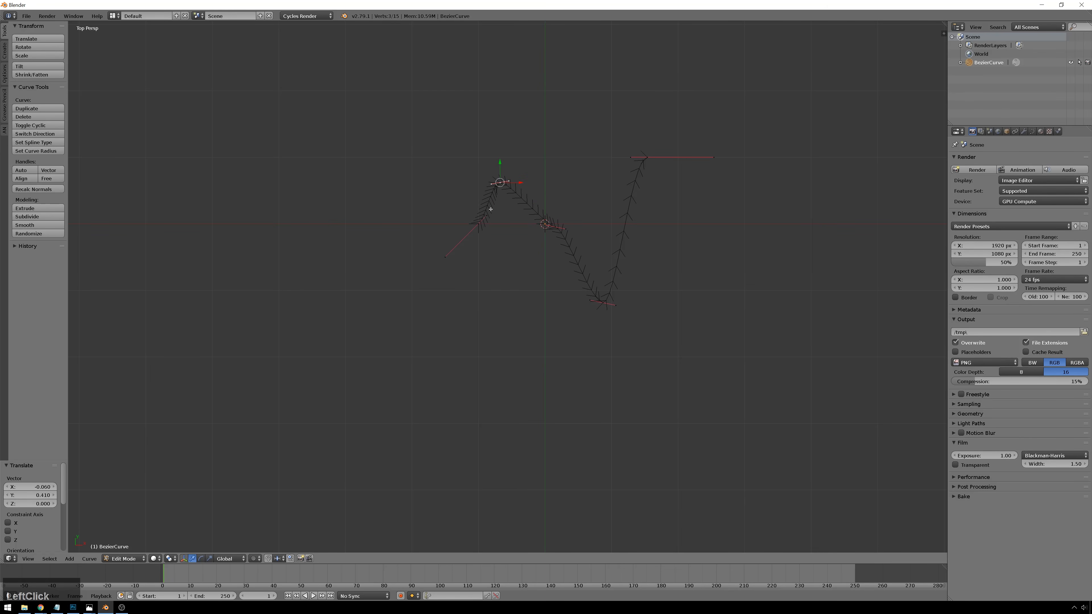
pyautogui.rightClick(477, 224)
pyautogui.press('g')
pyautogui.click(472, 262)
# In orthographic front view, lower the curve's left end point and raise the second point
pyautogui.press('KP_1')
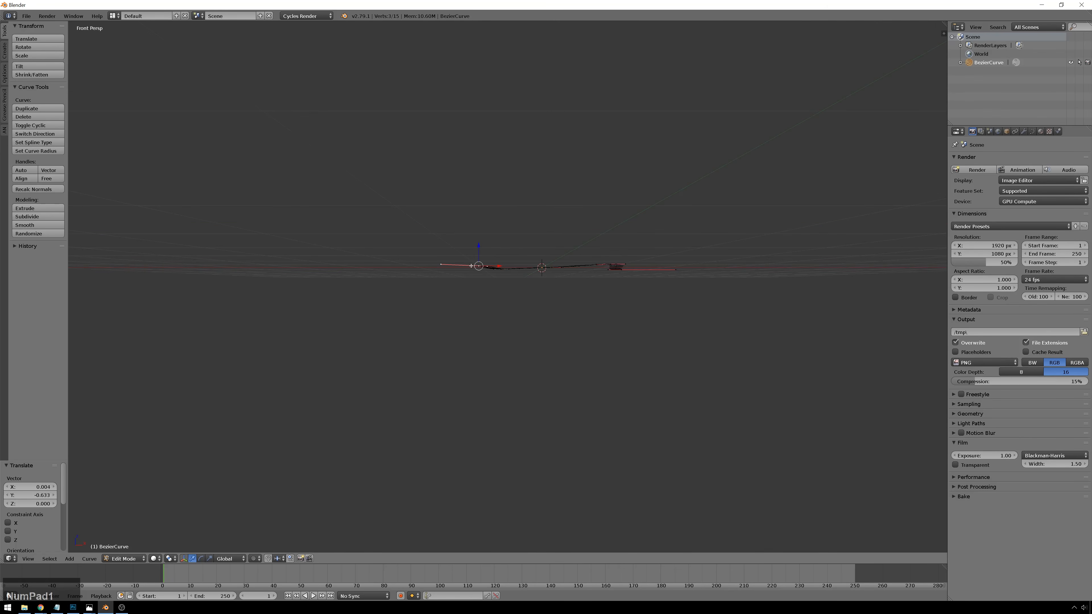
pyautogui.press('KP_5')
pyautogui.press('g')
pyautogui.click(512, 329)
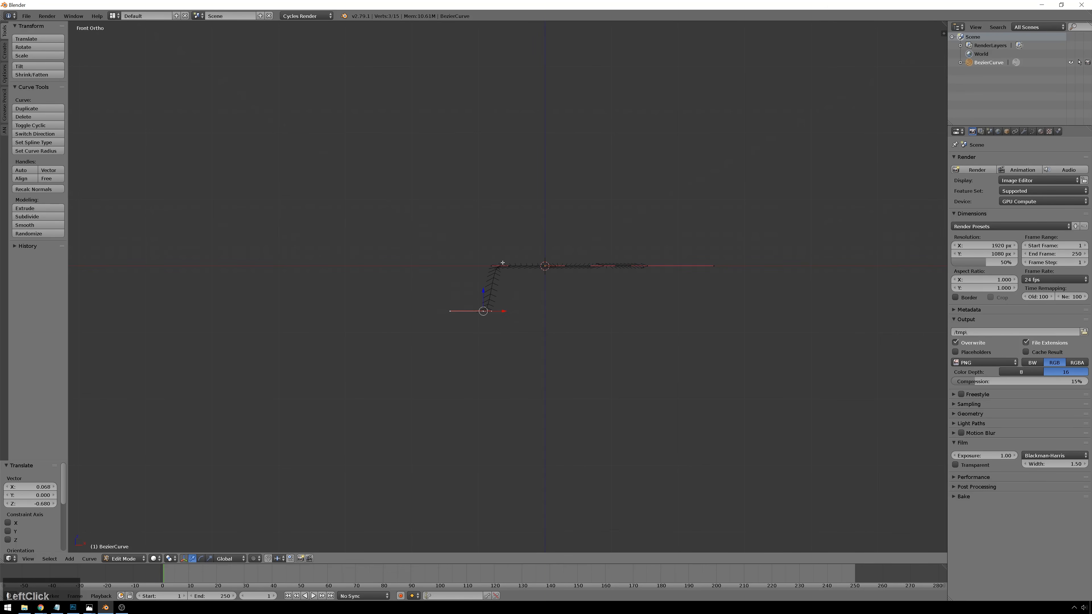
pyautogui.rightClick(503, 263)
pyautogui.press('g')
pyautogui.click(513, 243)
# Lower the curve's middle point in front view so that it forms a dip
pyautogui.rightClick(547, 267)
pyautogui.press('g')
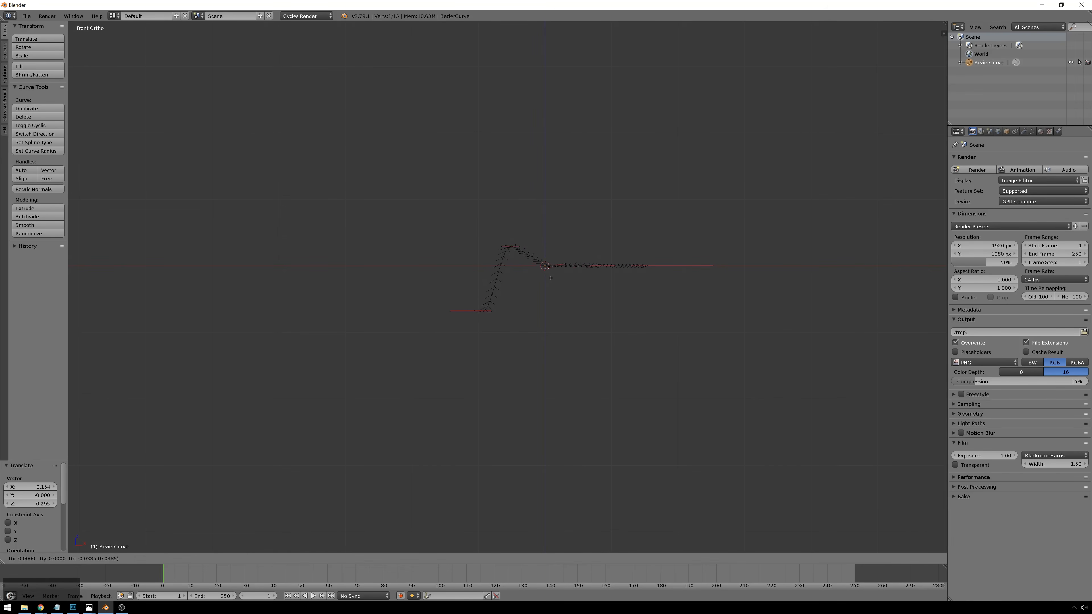
pyautogui.click(555, 285)
pyautogui.rightClick(555, 271)
pyautogui.press('g')
pyautogui.click(555, 299)
# Tilt the handles of the curve's right end point and its neighbouring point steeply in front view
pyautogui.rightClick(631, 266)
pyautogui.press('g')
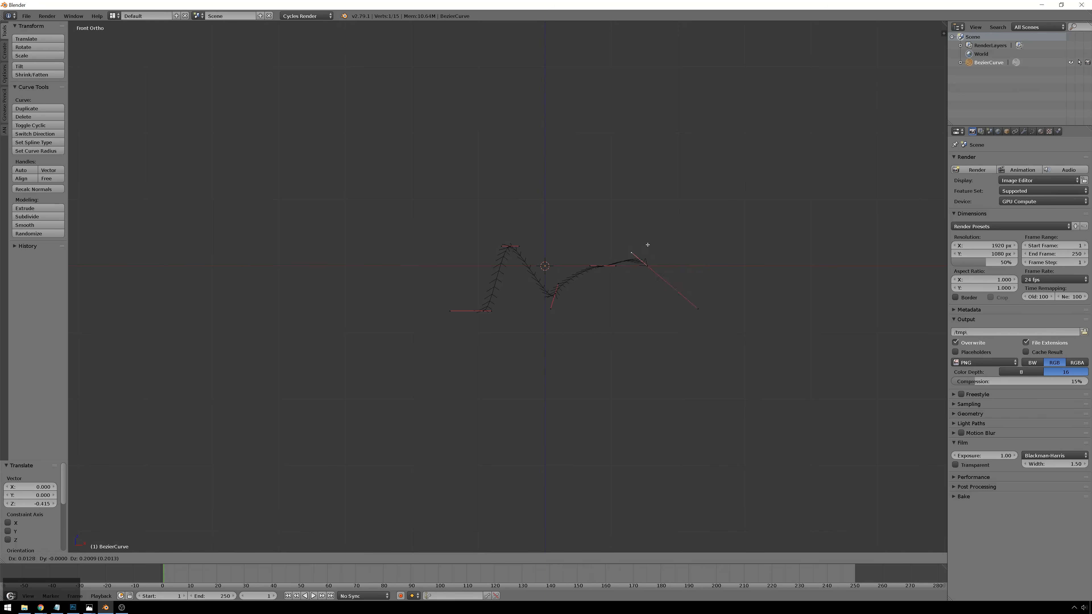
pyautogui.click(646, 226)
pyautogui.rightClick(616, 268)
pyautogui.press('g')
pyautogui.click(640, 326)
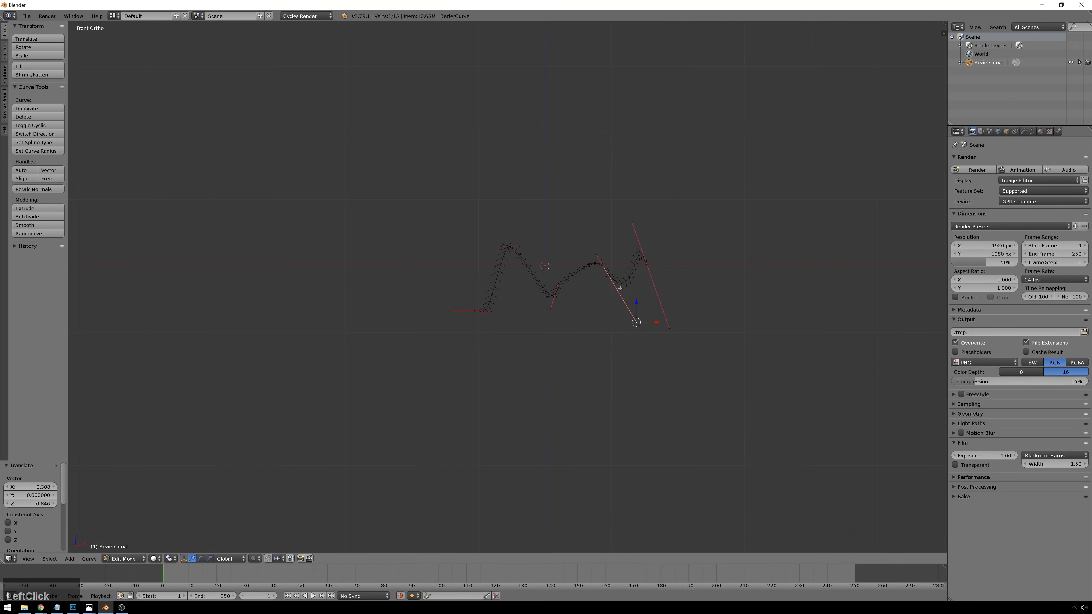
pyautogui.rightClick(599, 257)
pyautogui.press('g')
pyautogui.click(571, 236)
# Check the curve's 3D shape from the side and in perspective, and return it to Object Mode
pyautogui.press('KP_3')
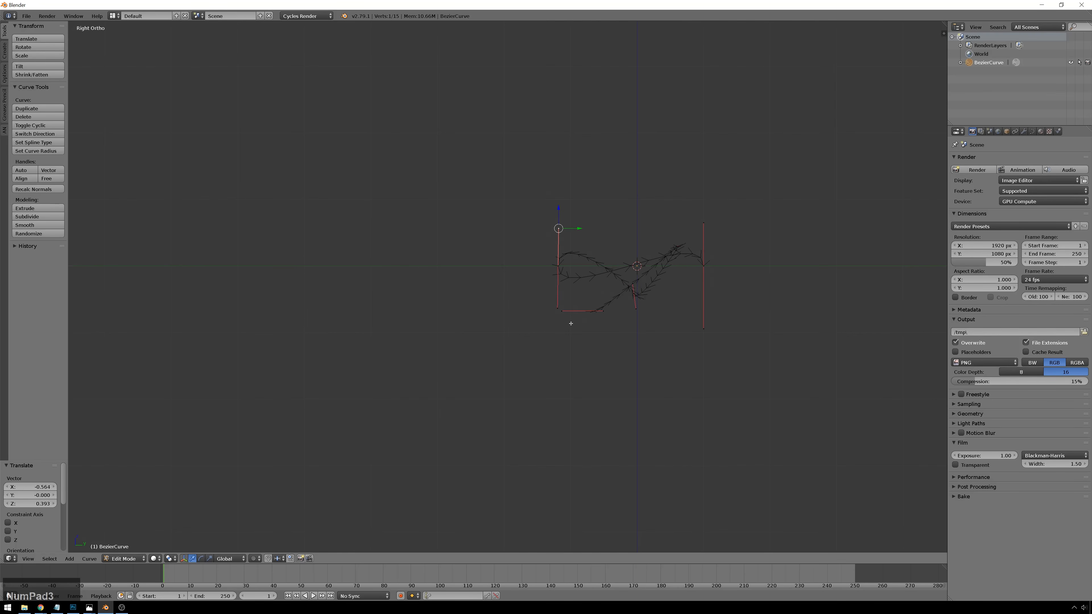
pyautogui.moveTo(646, 262); pyautogui.dragTo(690, 254, button='middle')
pyautogui.press('KP_5')
pyautogui.scroll(-2, 597, 253)
pyautogui.moveTo(611, 248); pyautogui.dragTo(596, 246, button='middle')
pyautogui.scroll(1, 609, 237)
pyautogui.scroll(1, 706, 212)
pyautogui.scroll(1, 753, 236)
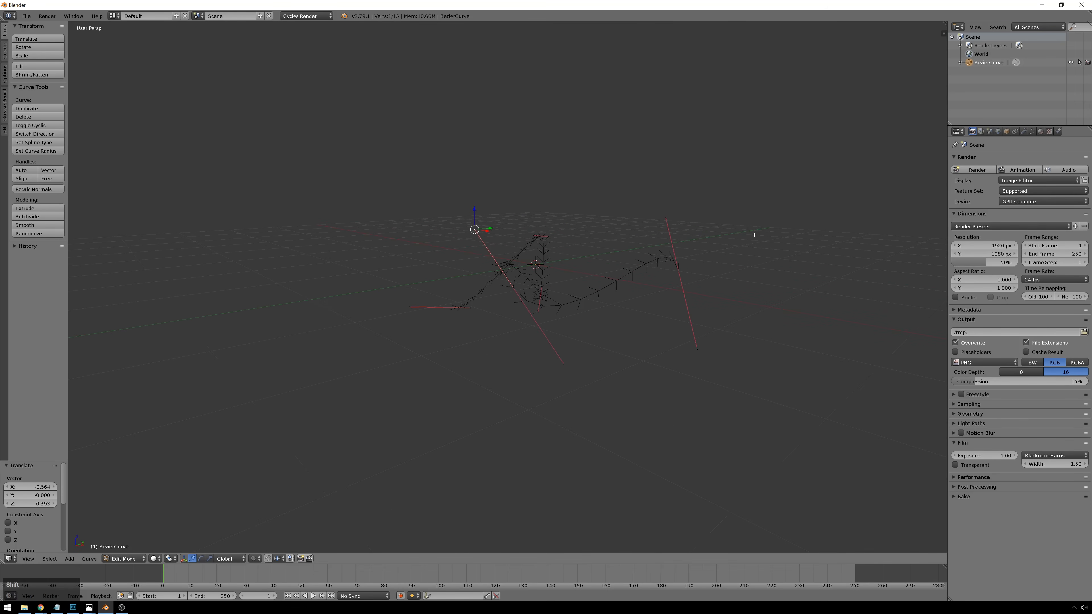
pyautogui.scroll(1, 717, 243)
pyautogui.press('Tab')
pyautogui.moveTo(620, 260)
pyautogui.mouseDown(button='middle')
pyautogui.moveTo(696, 262)
pyautogui.moveTo(638, 263)
pyautogui.moveTo(647, 249)
pyautogui.moveTo(631, 253)
pyautogui.mouseUp(button='middle')
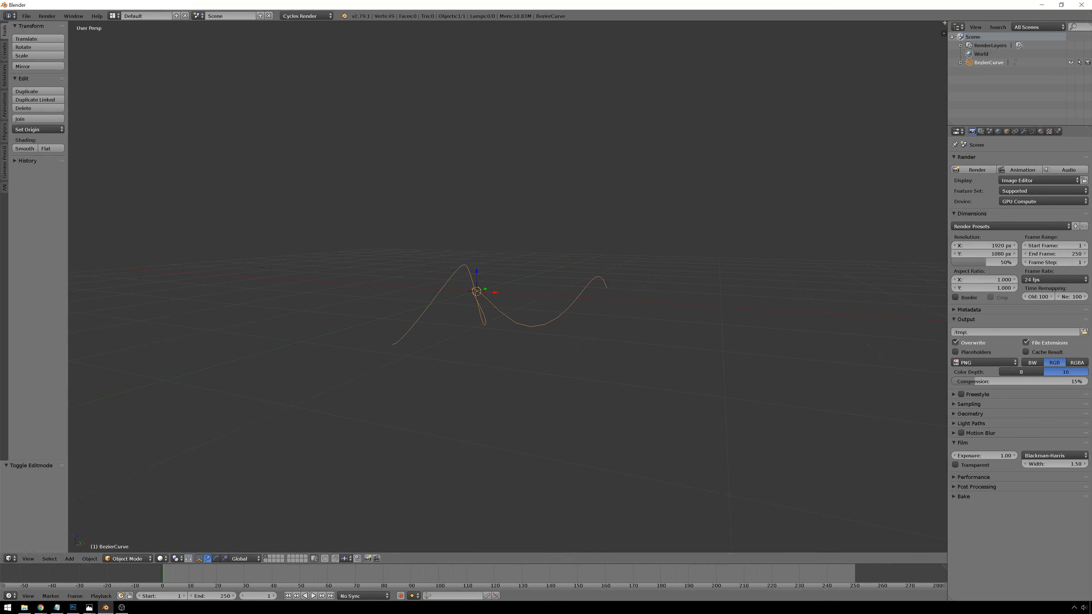
# Split the 3D viewport into upper and lower areas and change the lower one to a Node Editor
pyautogui.moveTo(944, 23); pyautogui.dragTo(915, 335)
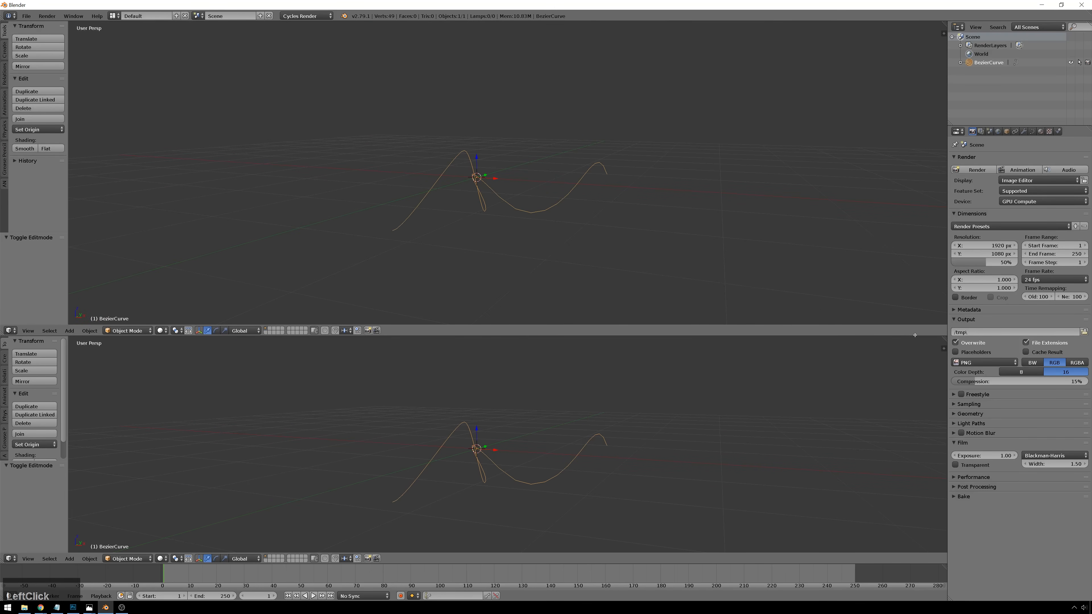
pyautogui.hotkey('shift', 'F3')
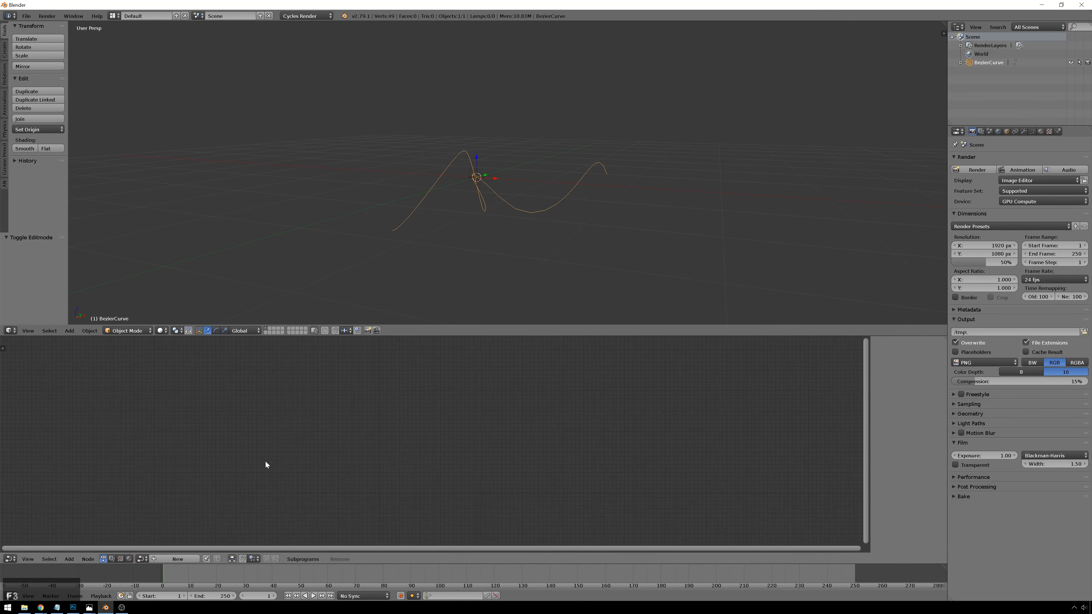
pyautogui.click(377, 429)
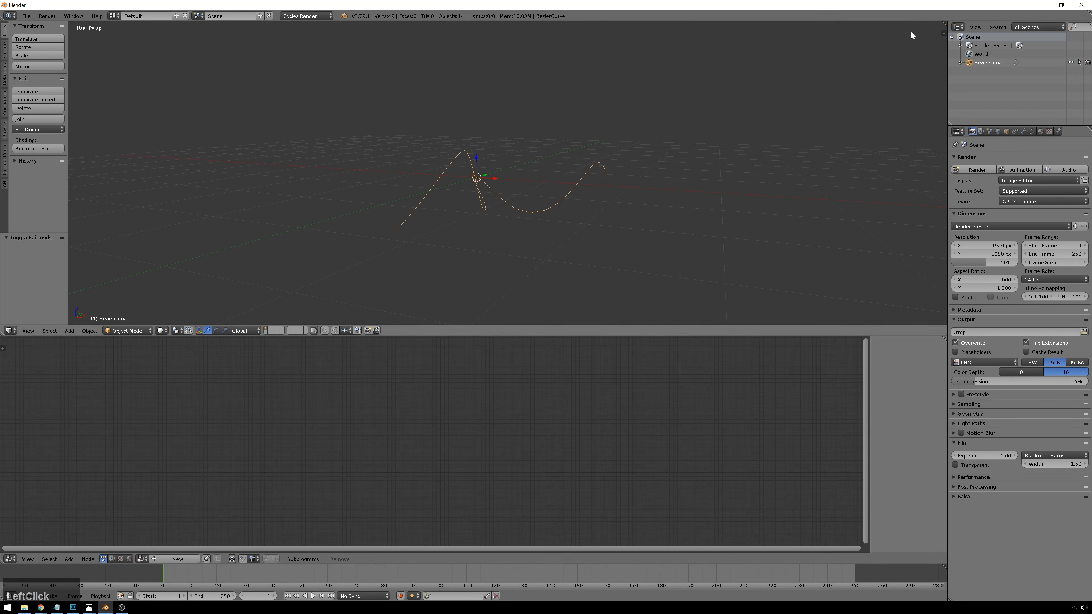
# Split the upper 3D viewport side by side and change the new area to a Text Editor
pyautogui.moveTo(944, 23); pyautogui.dragTo(567, 301)
pyautogui.click(575, 331)
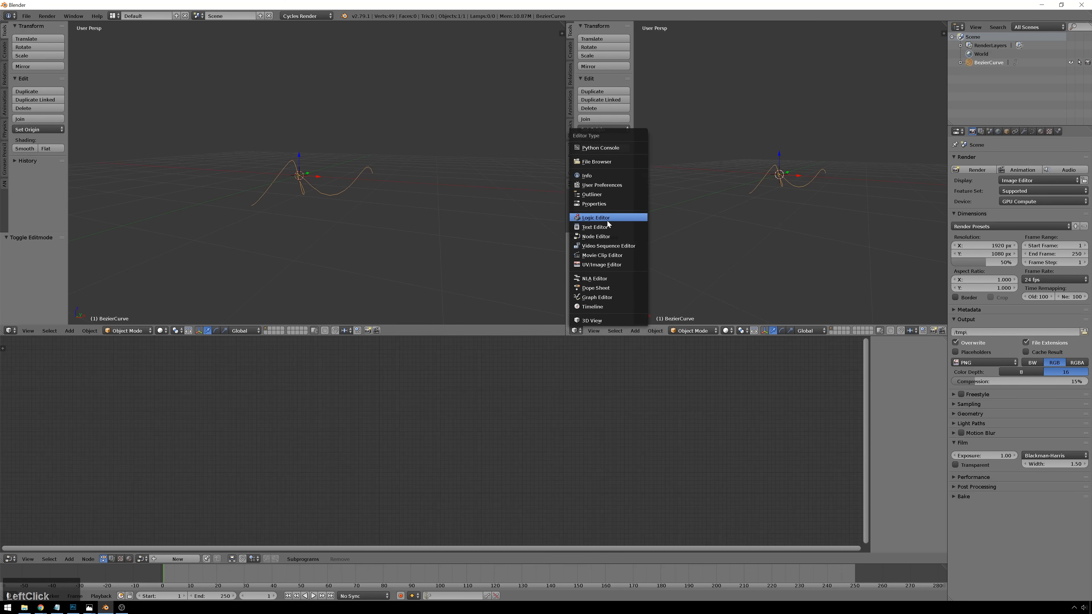
pyautogui.click(595, 227)
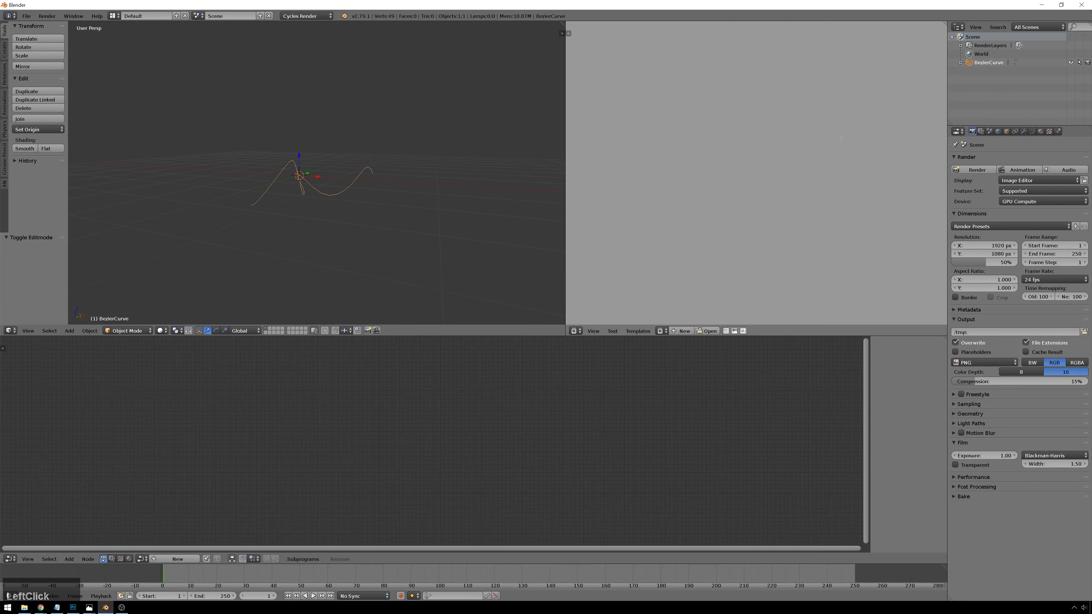
# Show the Text Editor's properties and turn on line numbers, syntax highlighting and current-line highlighting
pyautogui.click(569, 34)
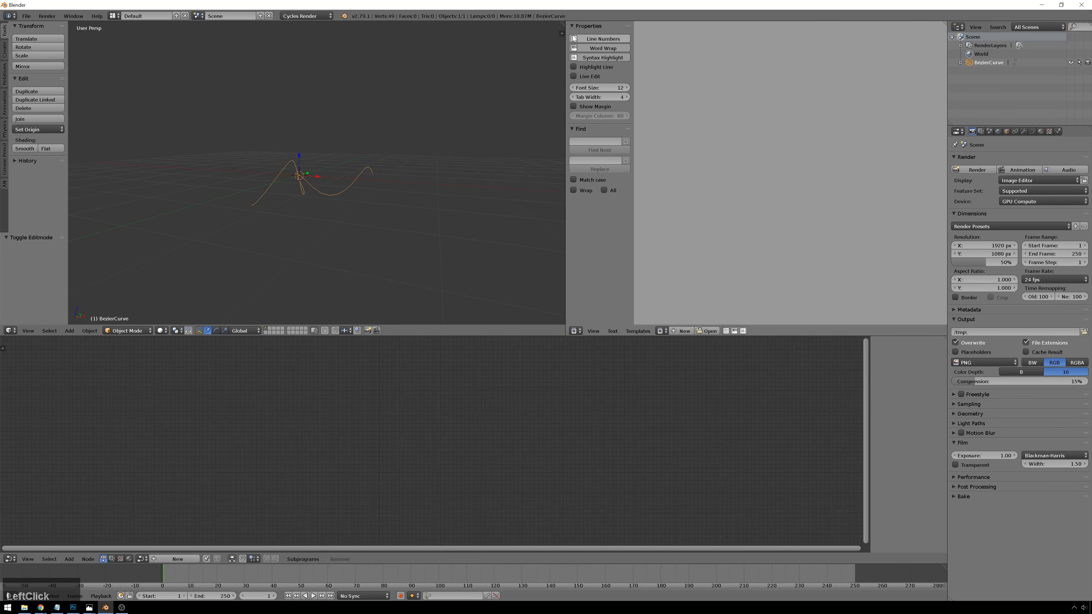
pyautogui.click(592, 57)
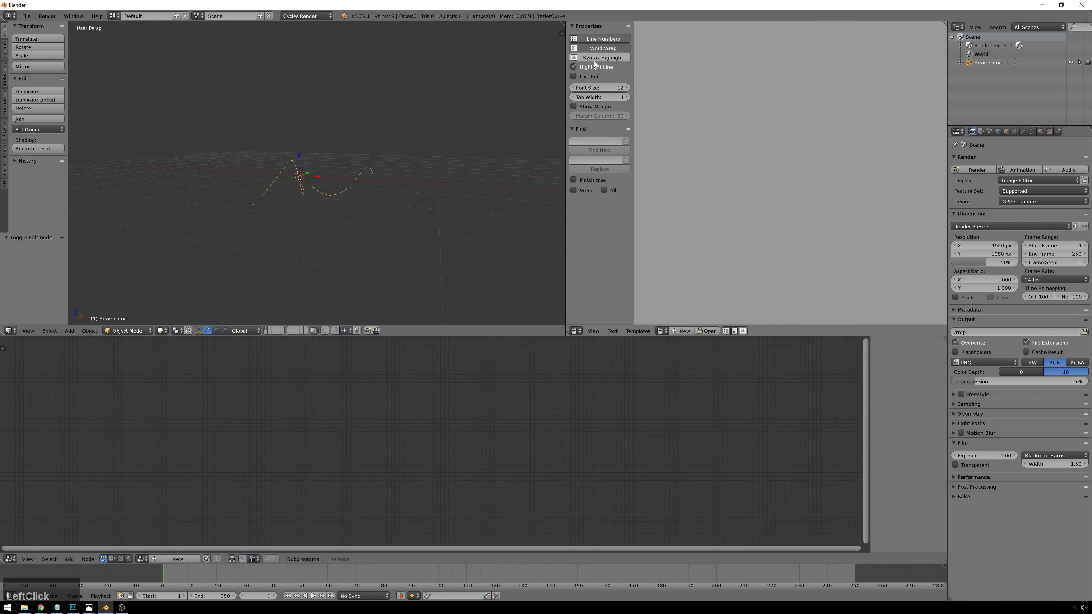
pyautogui.click(573, 67)
# Create a new text block and name it Turbulence
pyautogui.click(683, 330)
pyautogui.click(711, 330)
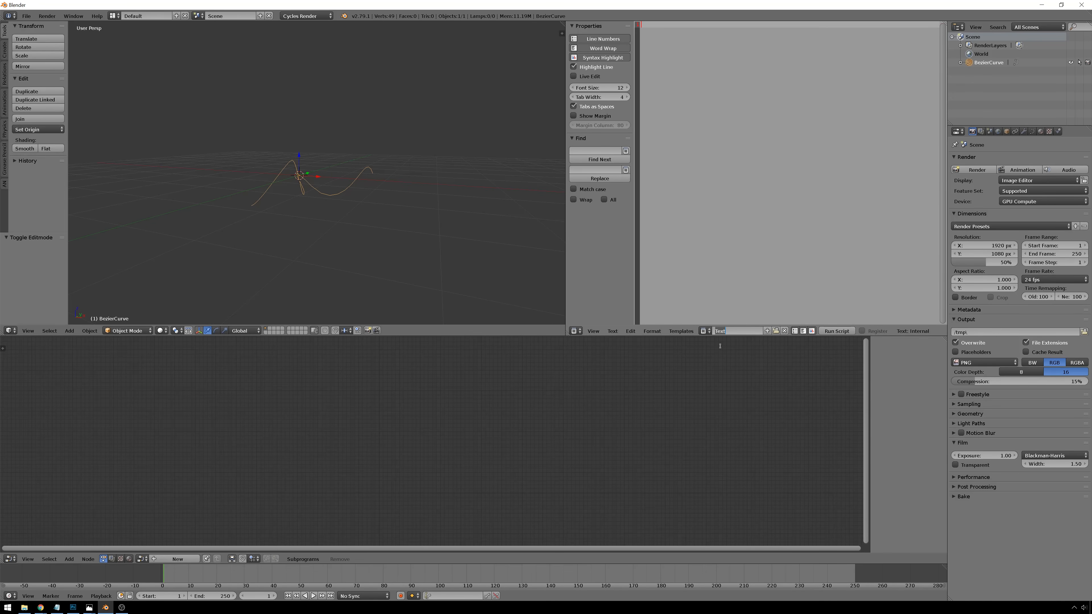
pyautogui.write('Turb')
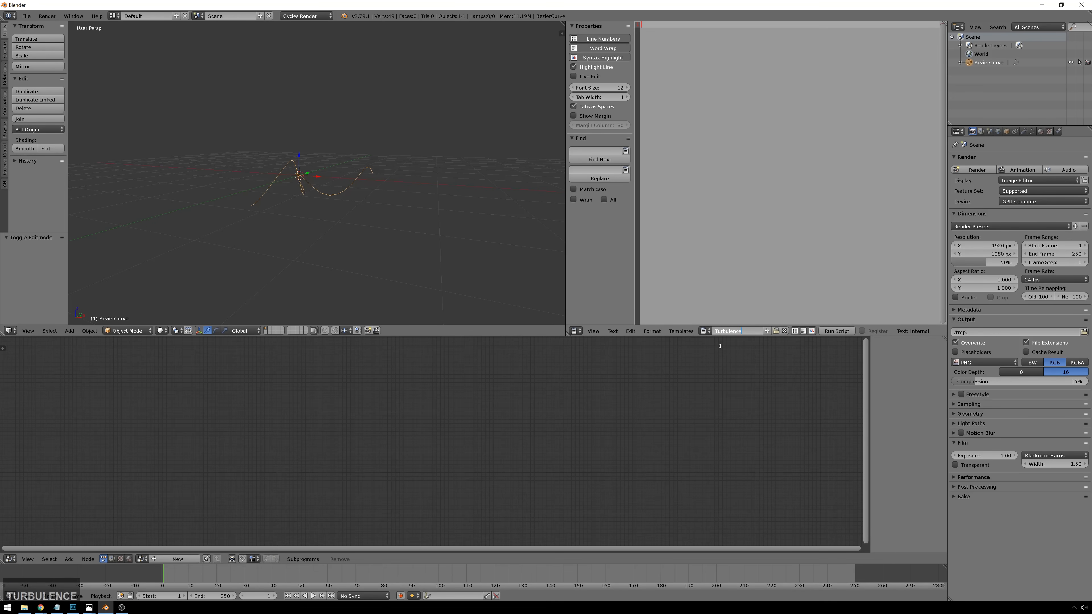
pyautogui.write('ulence')
pyautogui.press('Return')
# Create a new Animation Nodes tree and name it Spagoot
pyautogui.moveTo(296, 141); pyautogui.dragTo(443, 237, button='middle')
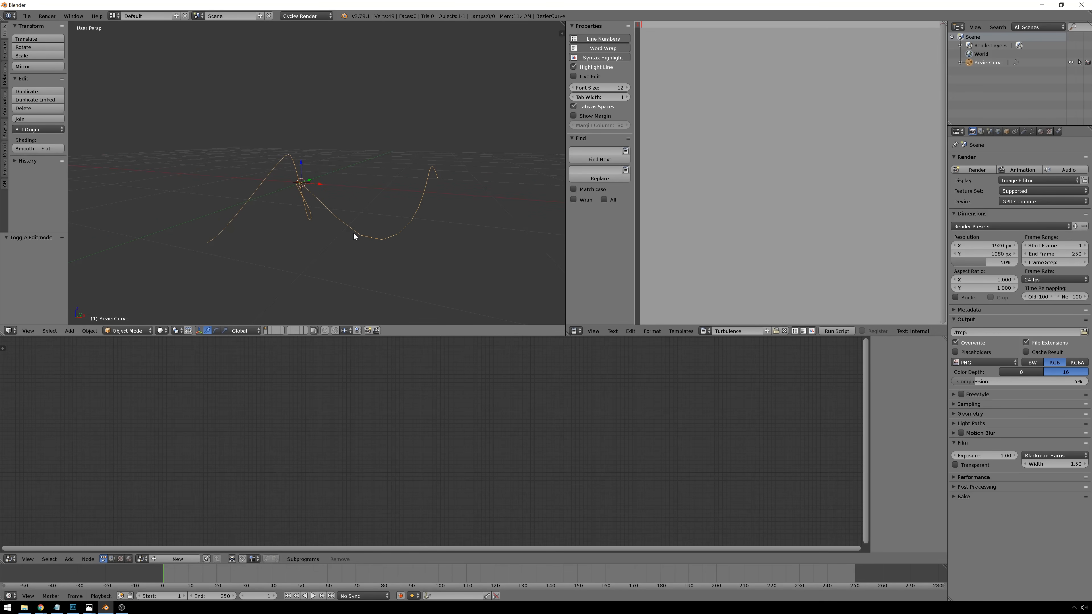
pyautogui.click(167, 559)
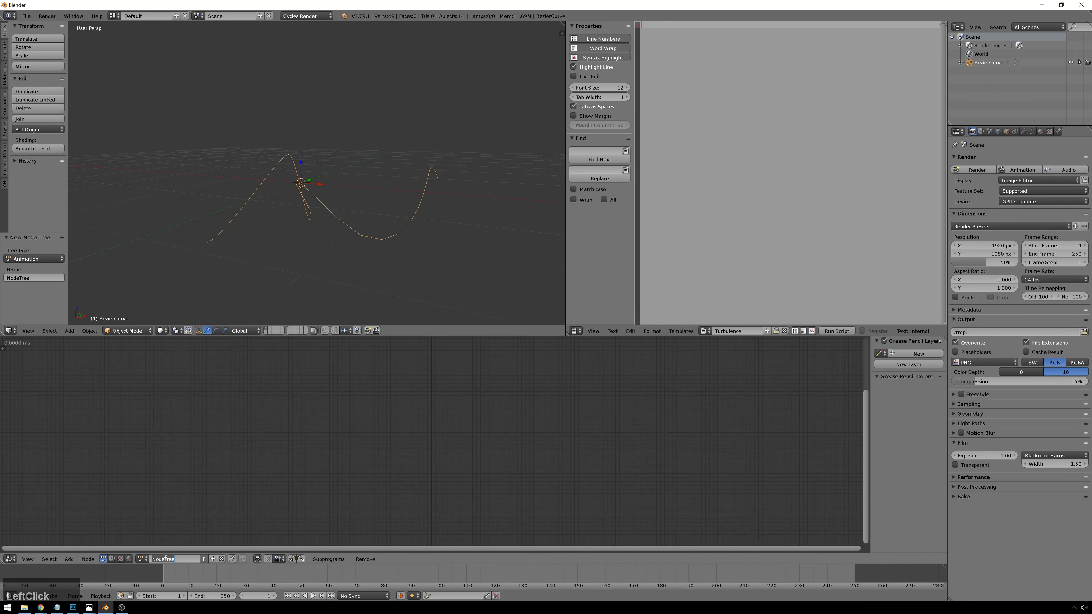
pyautogui.write('Spagoot')
pyautogui.press('Return')
# Add a Replicate Spline node and set its source object to BezierCurve
pyautogui.hotkey('shift', 'a')
pyautogui.moveTo(254, 422)
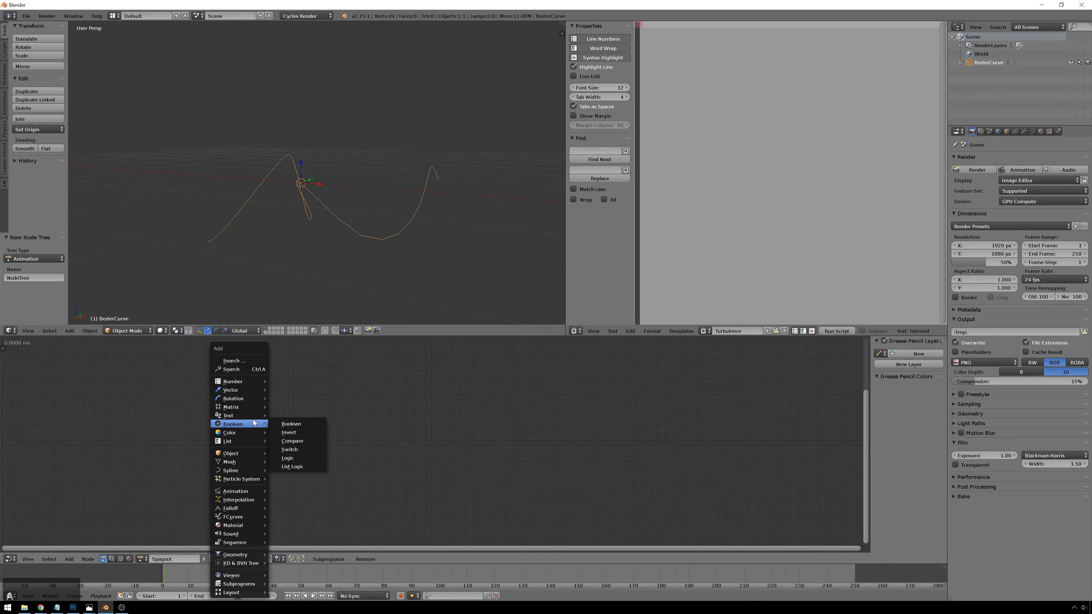
pyautogui.moveTo(257, 471)
pyautogui.click(318, 402)
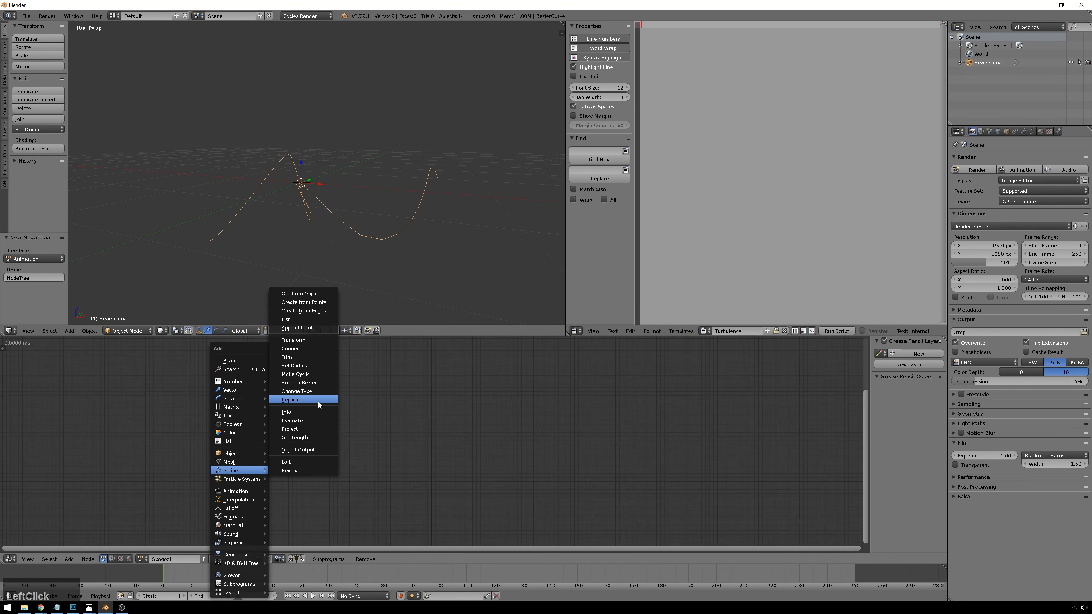
pyautogui.click(319, 403)
pyautogui.scroll(3, 331, 408)
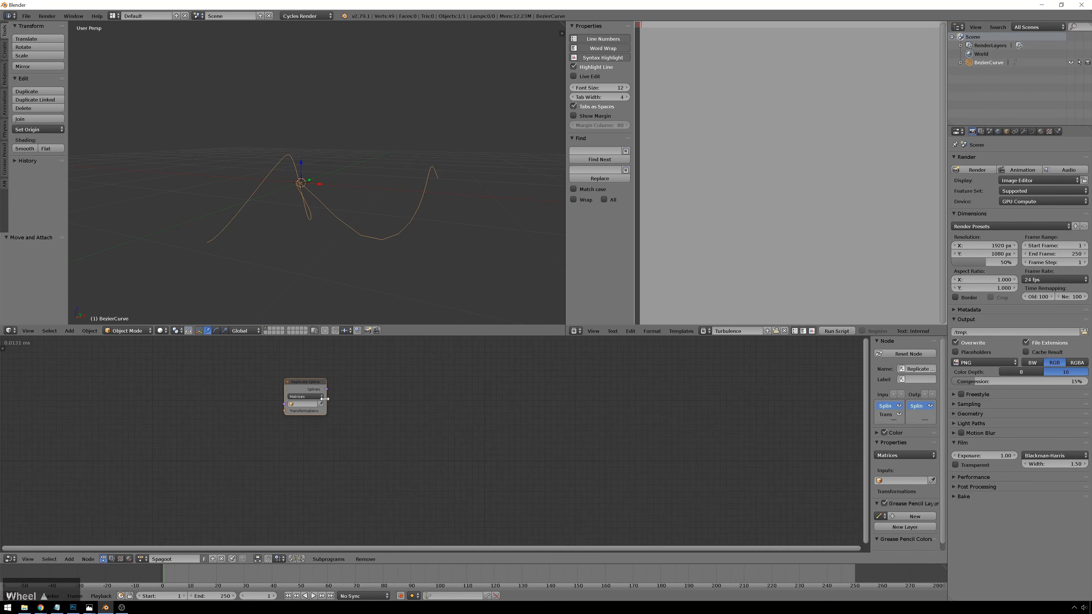
pyautogui.click(303, 404)
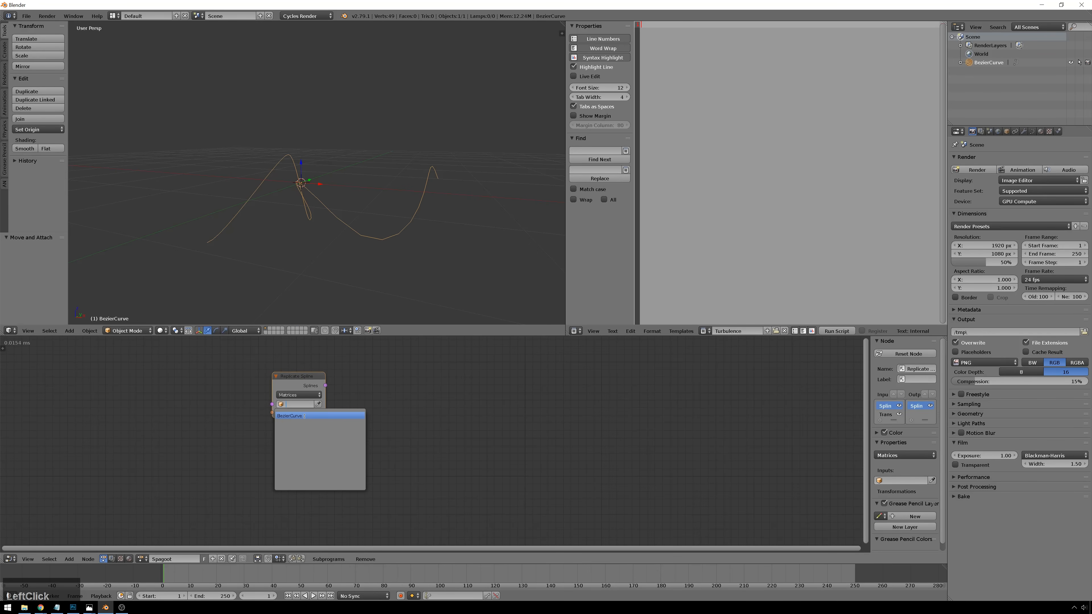
pyautogui.click(304, 416)
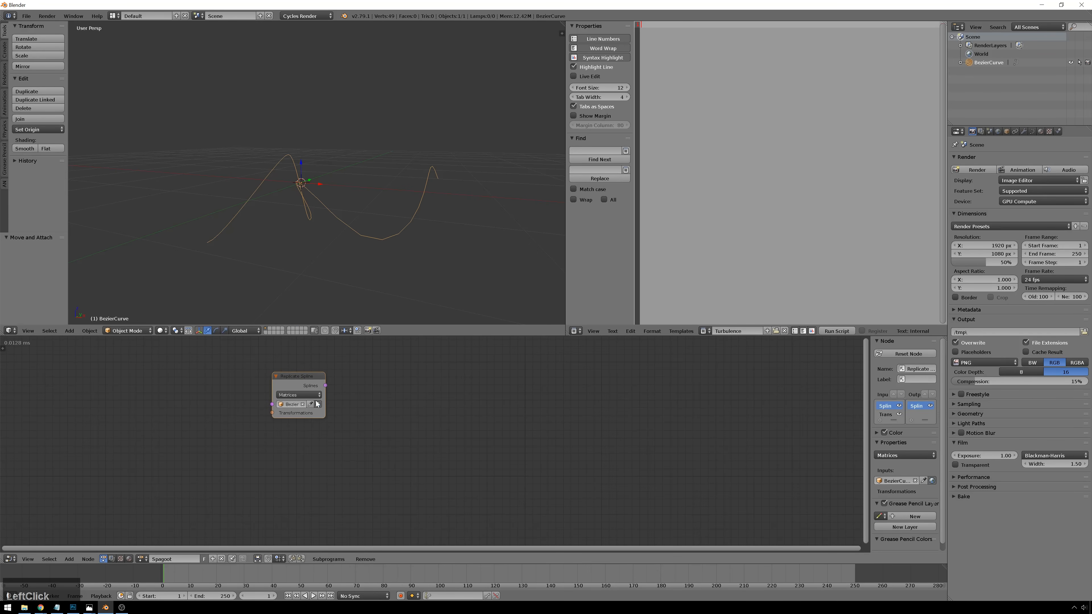
pyautogui.press('Return')
# Rename the curve object as Noodle and widen the Replicate Spline node
pyautogui.doubleClick(979, 63)
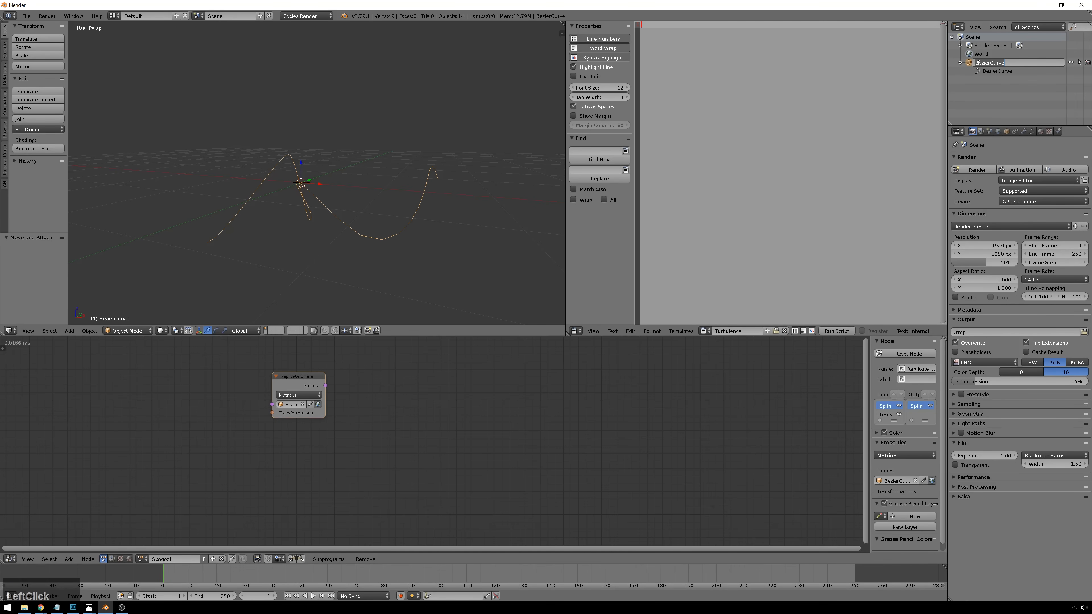
pyautogui.write('Noodle')
pyautogui.press('Return')
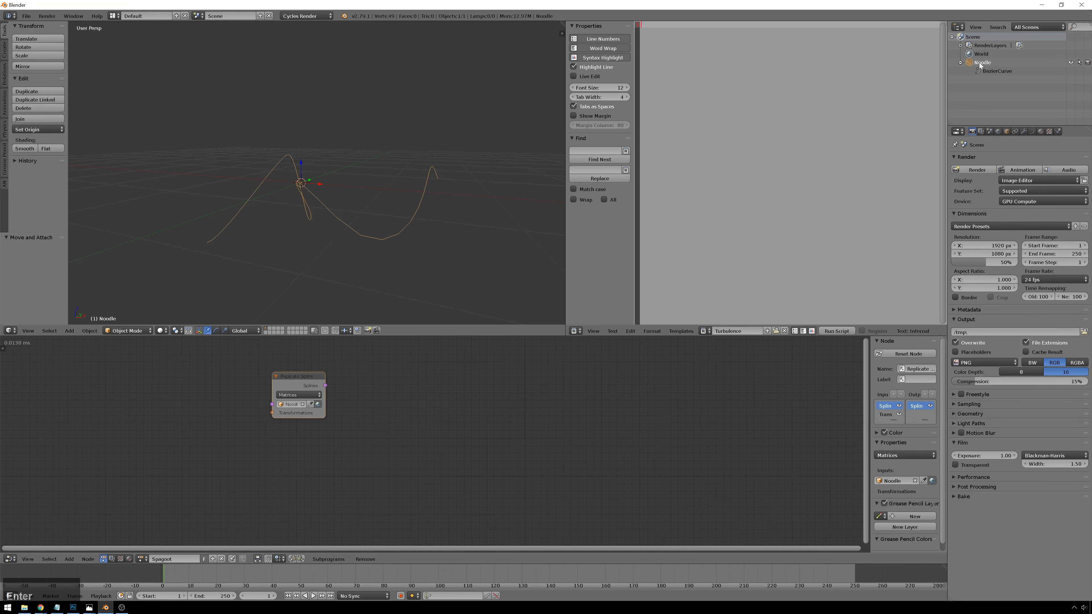
pyautogui.moveTo(322, 415); pyautogui.dragTo(342, 415)
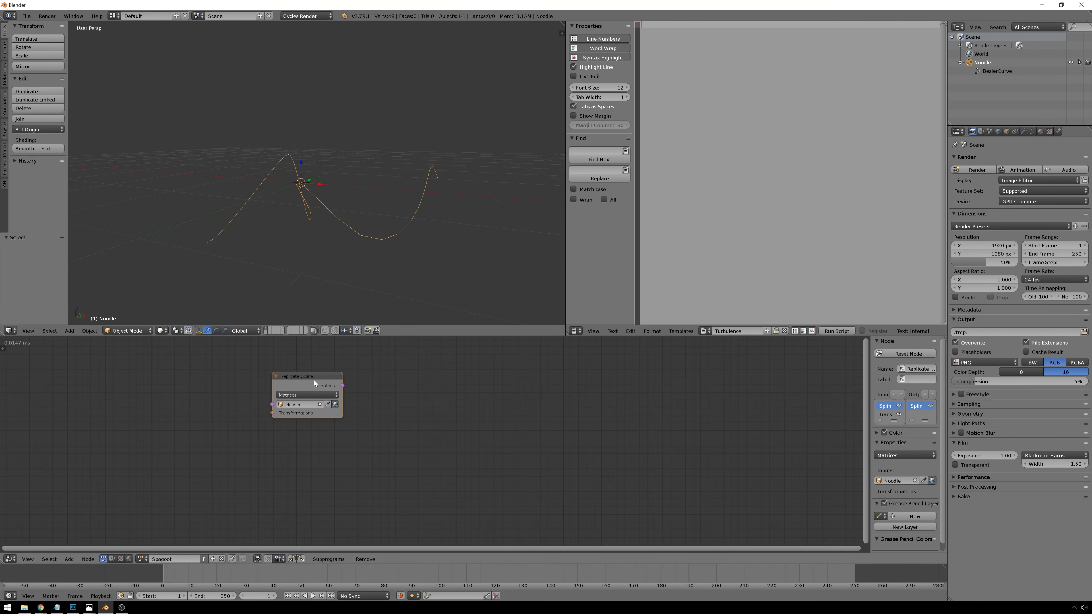
pyautogui.moveTo(314, 380); pyautogui.dragTo(310, 378)
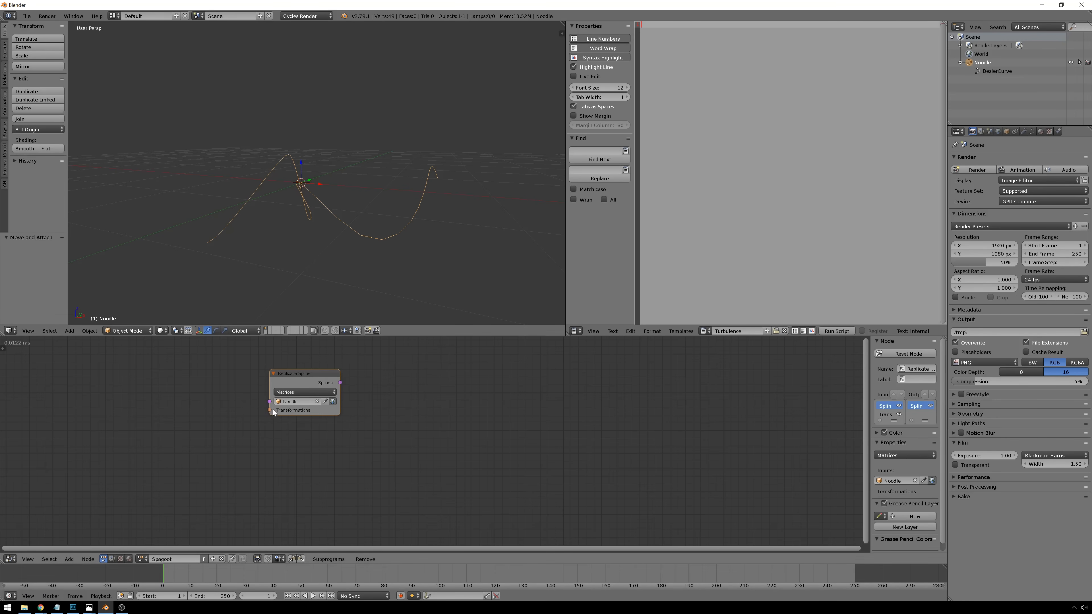
# Add a Distribute Matrices node in front of the Replicate Spline node's Transformations input
pyautogui.moveTo(273, 410); pyautogui.dragTo(246, 386)
pyautogui.hotkey('shift', 'a')
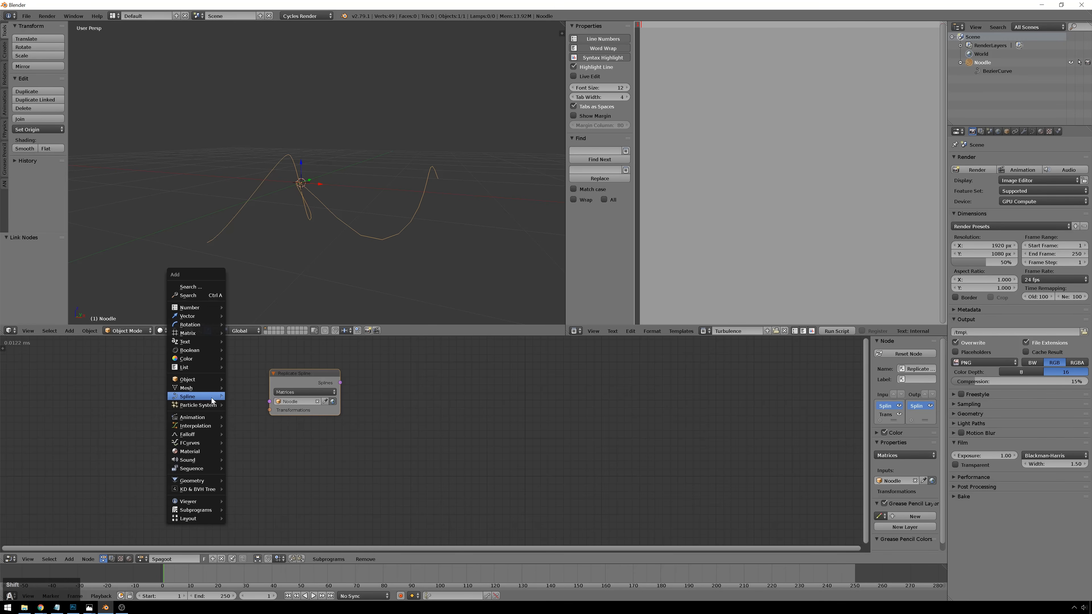
pyautogui.click(201, 333)
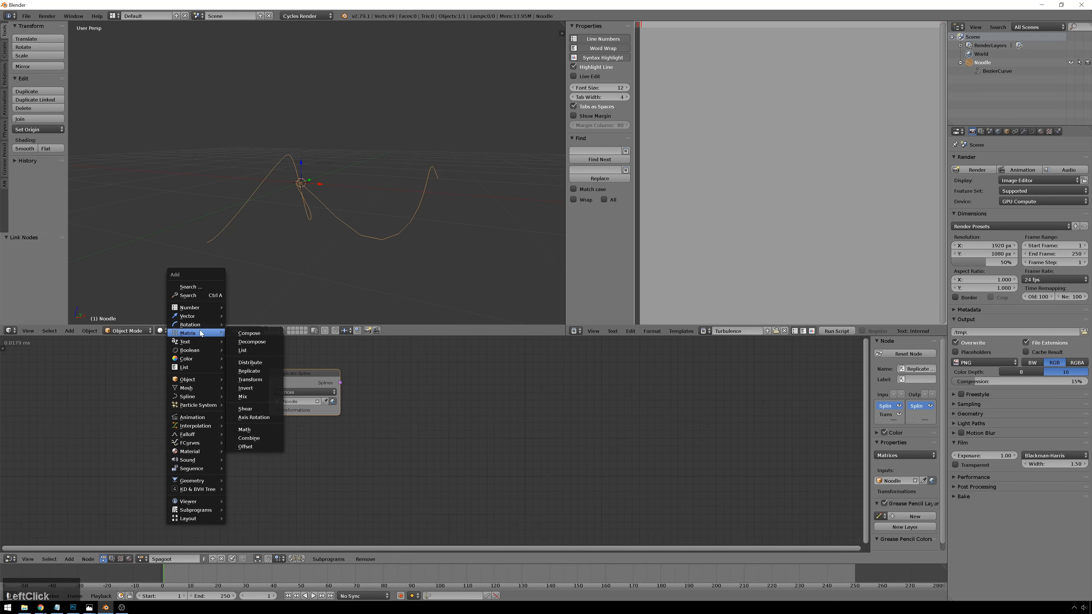
pyautogui.click(251, 363)
pyautogui.click(151, 379)
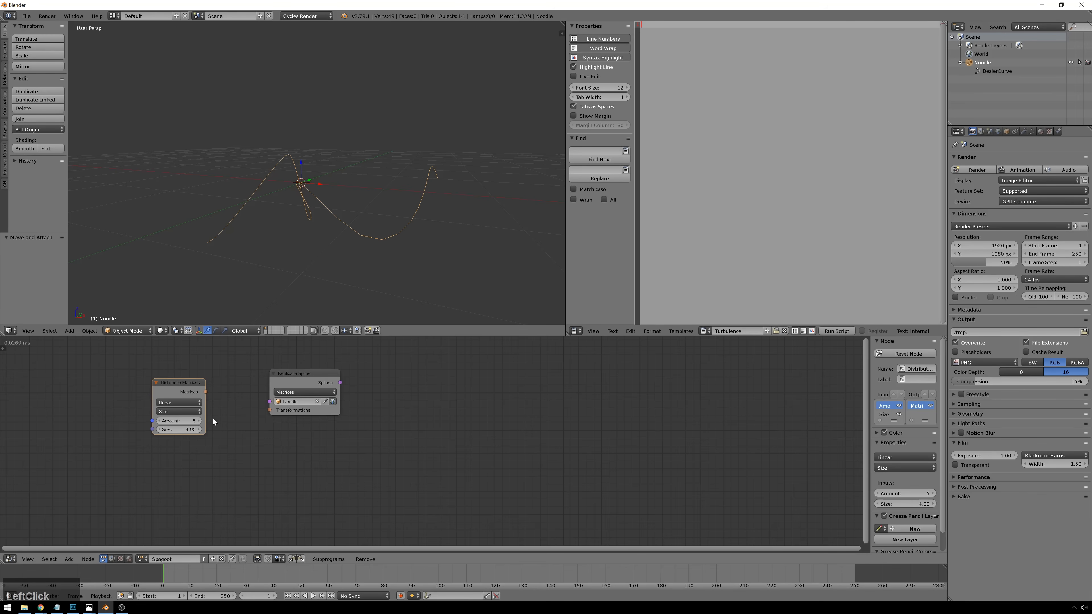
# Link the Distribute Matrices output to the Replicate Spline node's Transformations input and move the Replicate Spline node closer
pyautogui.moveTo(207, 392); pyautogui.dragTo(269, 410)
pyautogui.moveTo(311, 371); pyautogui.dragTo(295, 380)
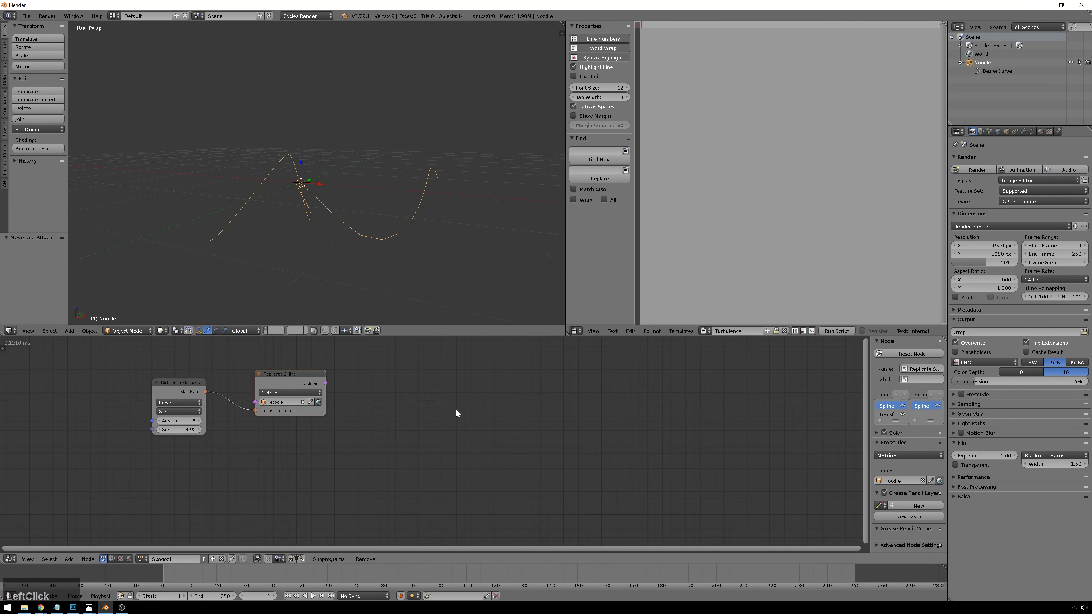
# Add a Curve Object Output node well to the right of the Replicate Spline node
pyautogui.hotkey('shift', 'a')
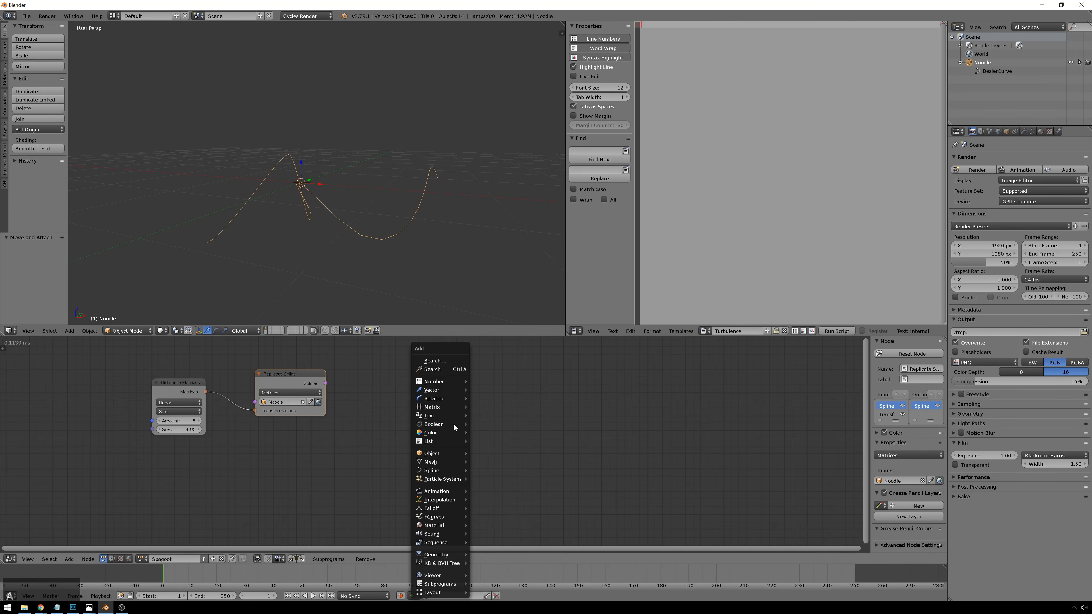
pyautogui.click(447, 469)
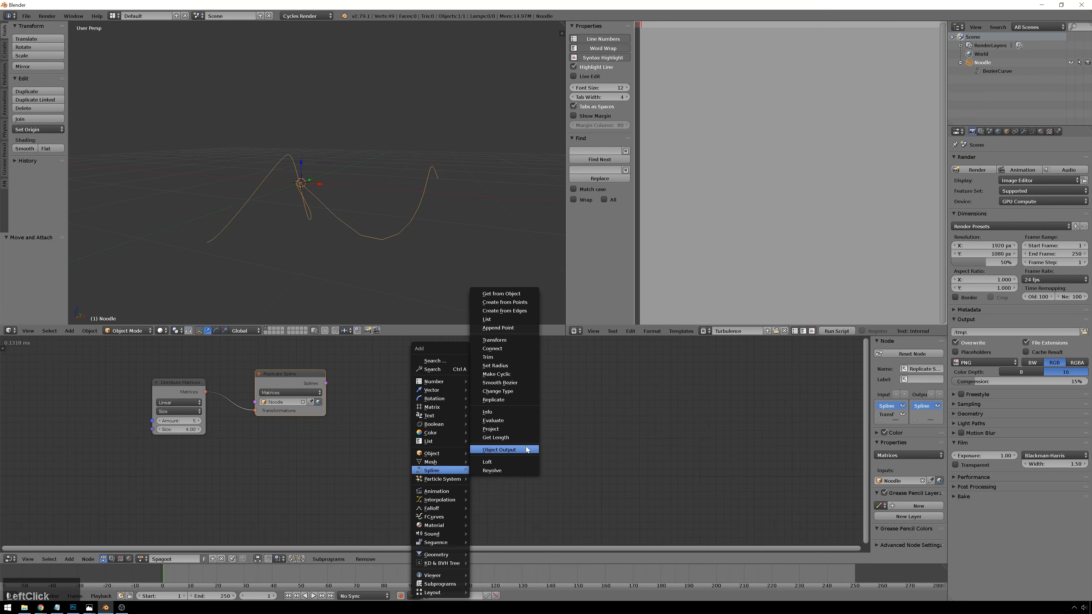
pyautogui.click(516, 450)
pyautogui.click(686, 368)
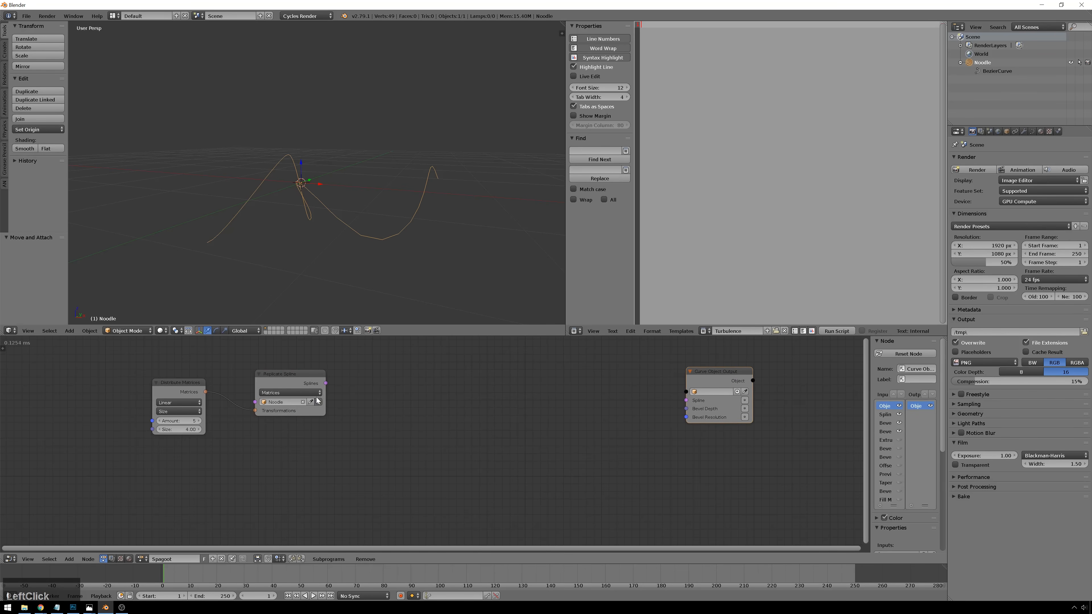
# Feed the replicated splines into the Curve Object Output node and create a new target object for it
pyautogui.moveTo(326, 383); pyautogui.dragTo(746, 401)
pyautogui.click(738, 392)
pyautogui.scroll(-2, 457, 231)
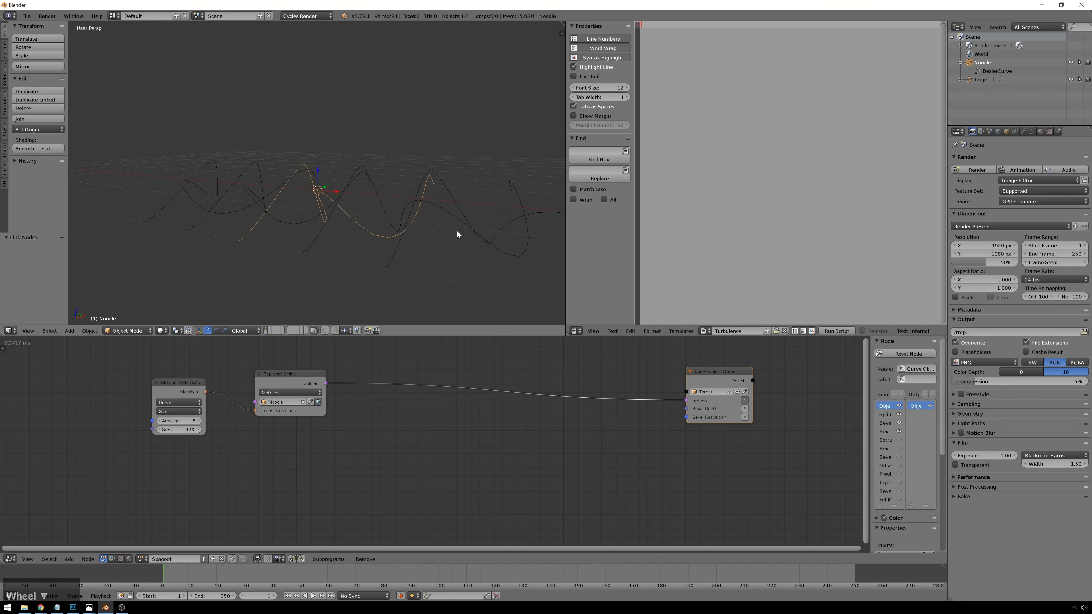
# Select the Target curve object and set the Distribute Matrices size to 0.10
pyautogui.click(981, 80)
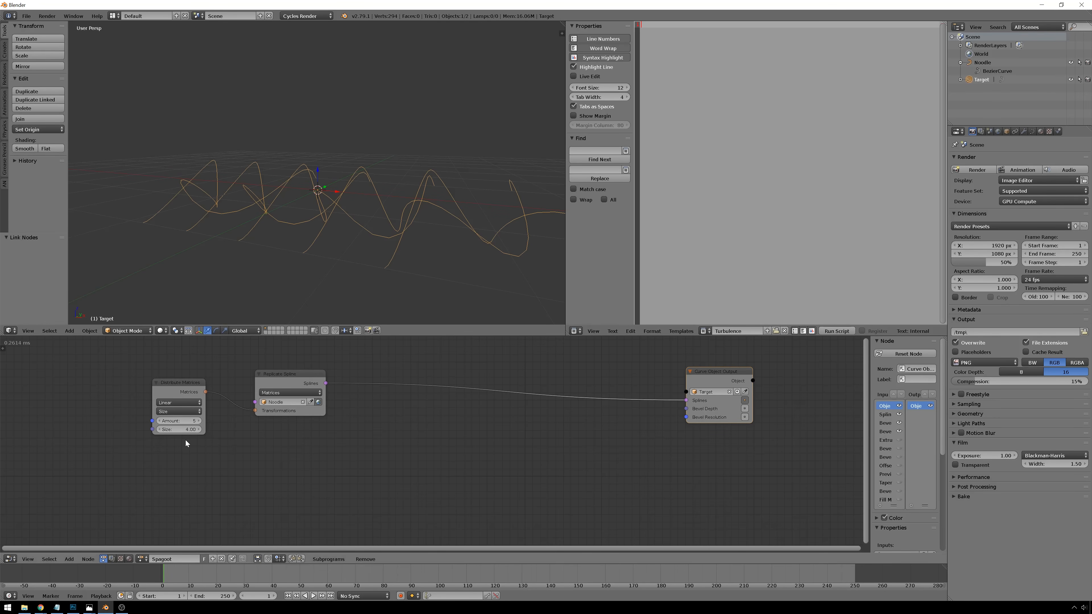
pyautogui.moveTo(183, 429); pyautogui.dragTo(134, 429)
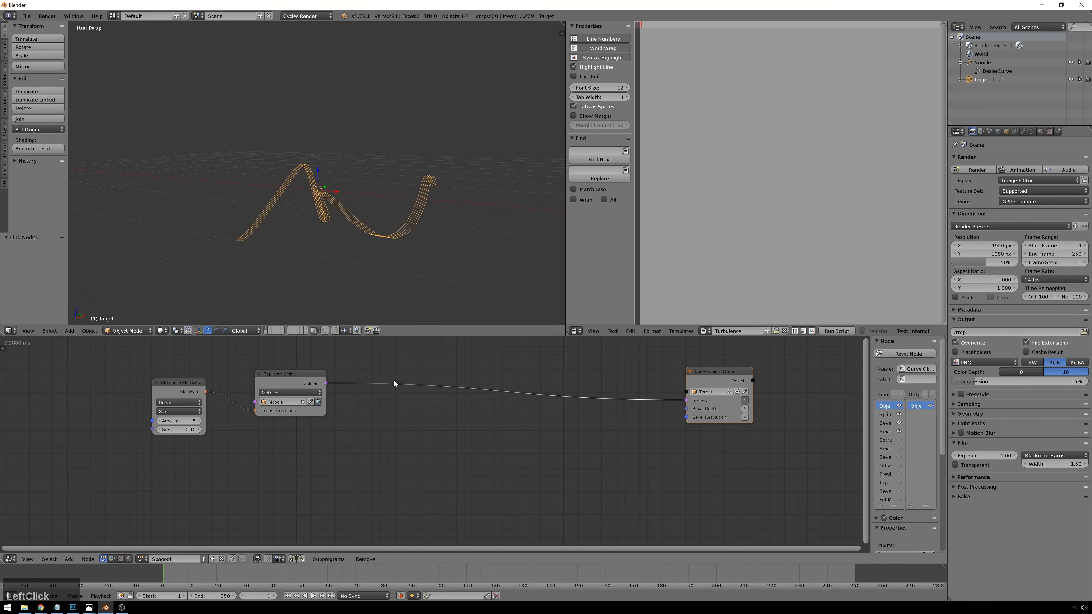
# Move the Replicate Spline node closer to Distribute Matrices and the Curve Object Output node farther away to free space between them
pyautogui.moveTo(280, 388); pyautogui.dragTo(315, 389)
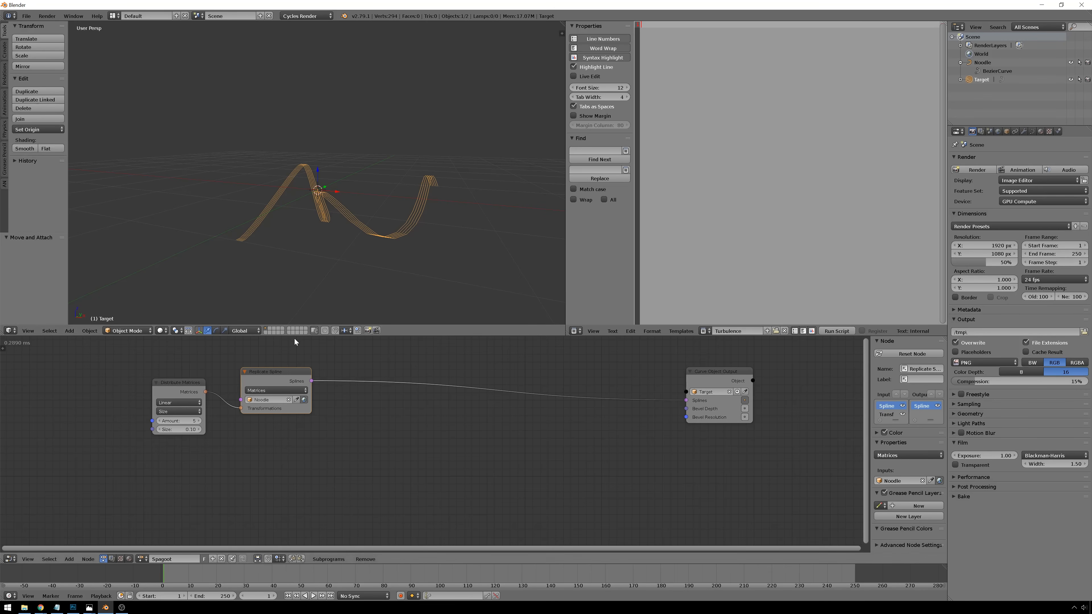
pyautogui.moveTo(264, 387); pyautogui.dragTo(256, 386)
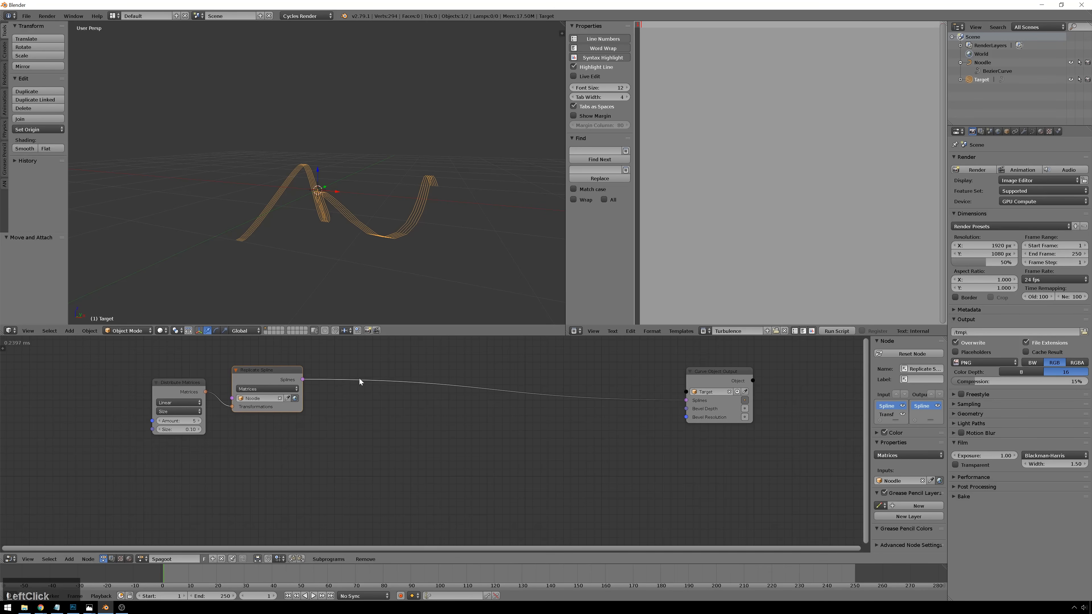
pyautogui.moveTo(389, 343); pyautogui.dragTo(433, 425)
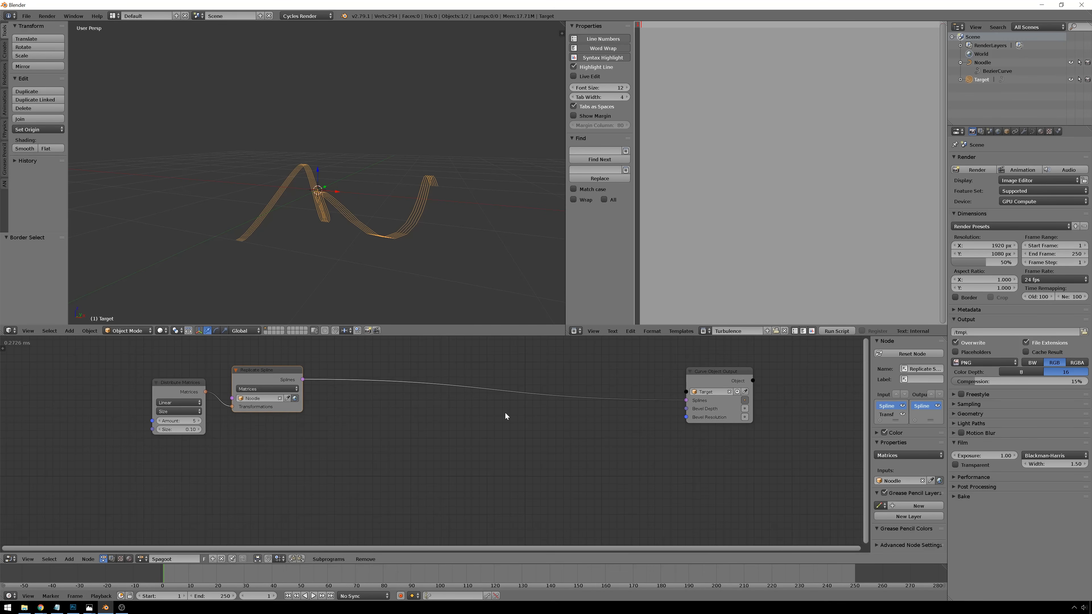
pyautogui.moveTo(695, 377); pyautogui.dragTo(756, 366)
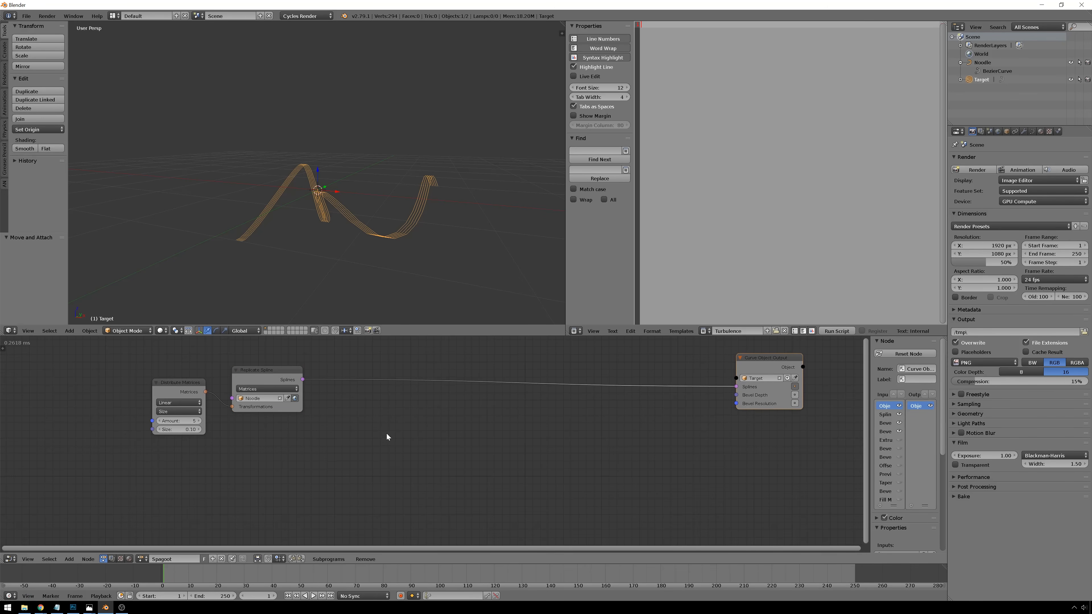
# Add a Loop subprogram below the node chain and name it GetSpline
pyautogui.hotkey('shift', 'a')
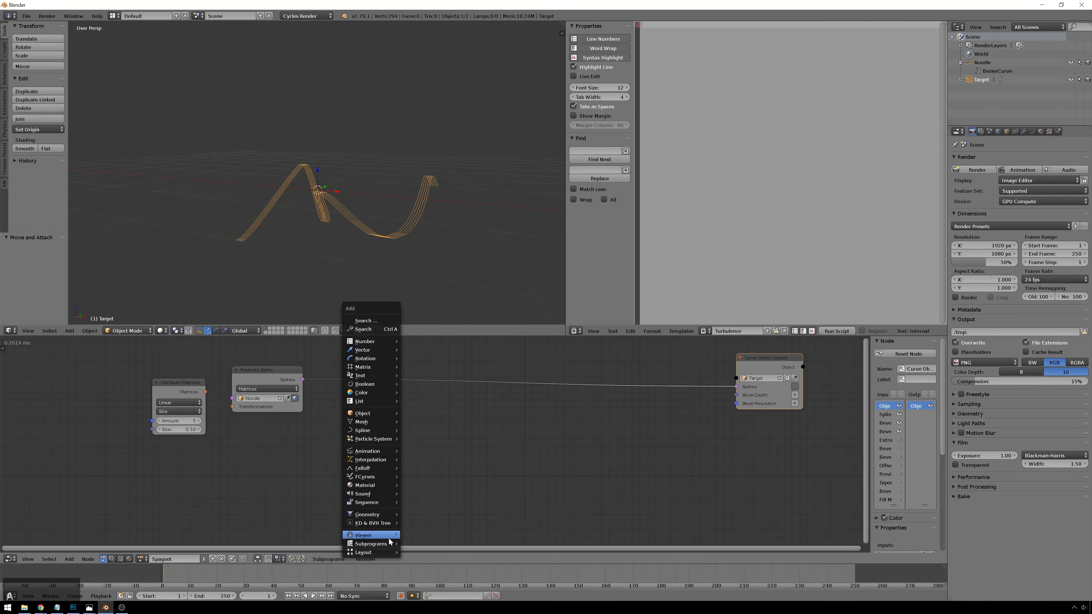
pyautogui.moveTo(387, 544)
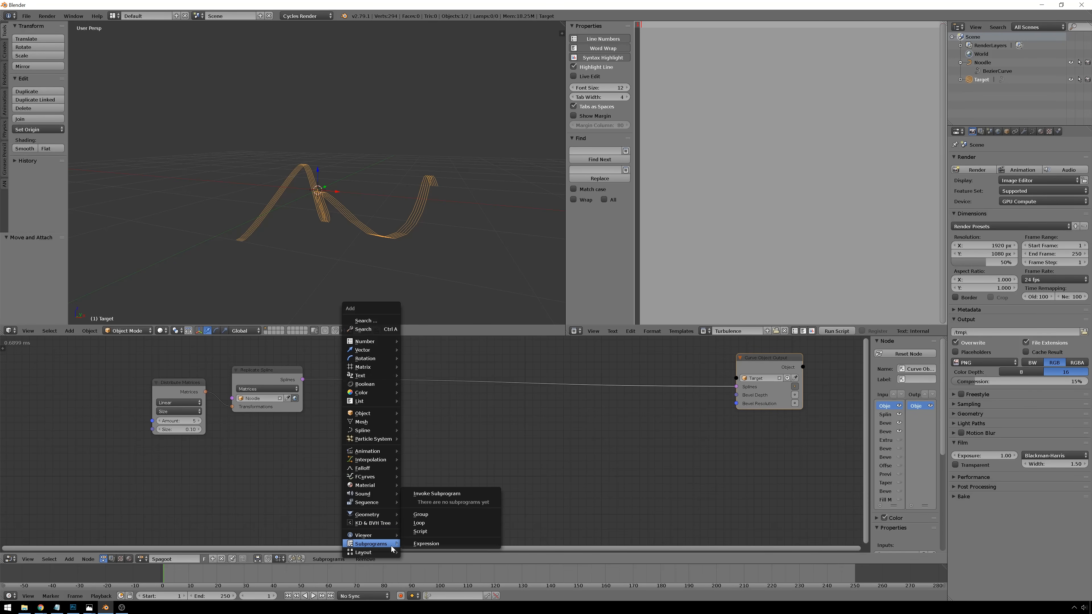
pyautogui.click(440, 524)
pyautogui.click(423, 441)
pyautogui.click(443, 473)
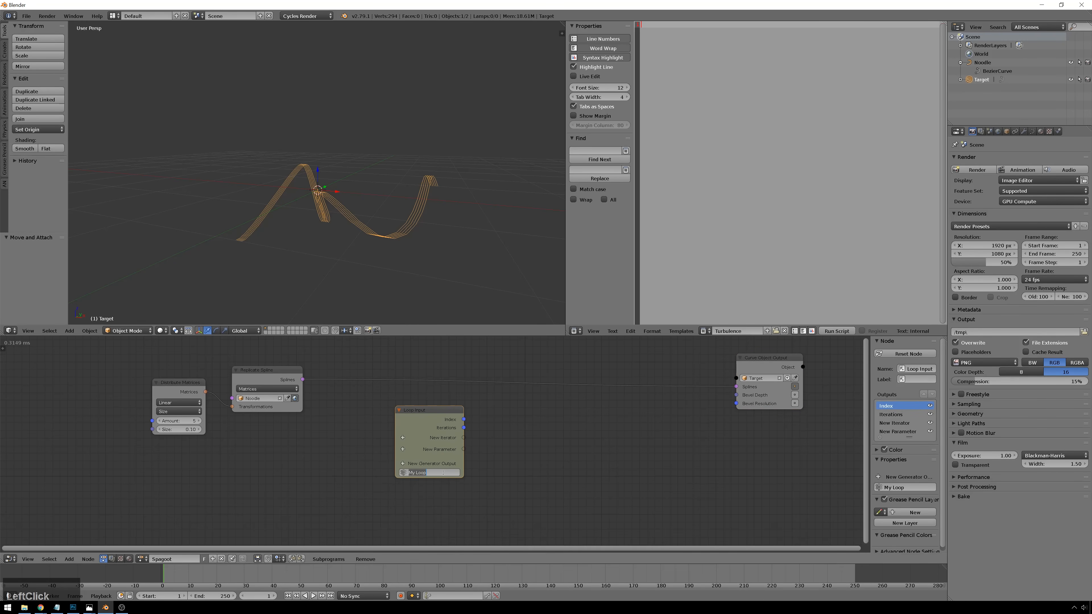
pyautogui.write('GetSpline')
pyautogui.press('Return')
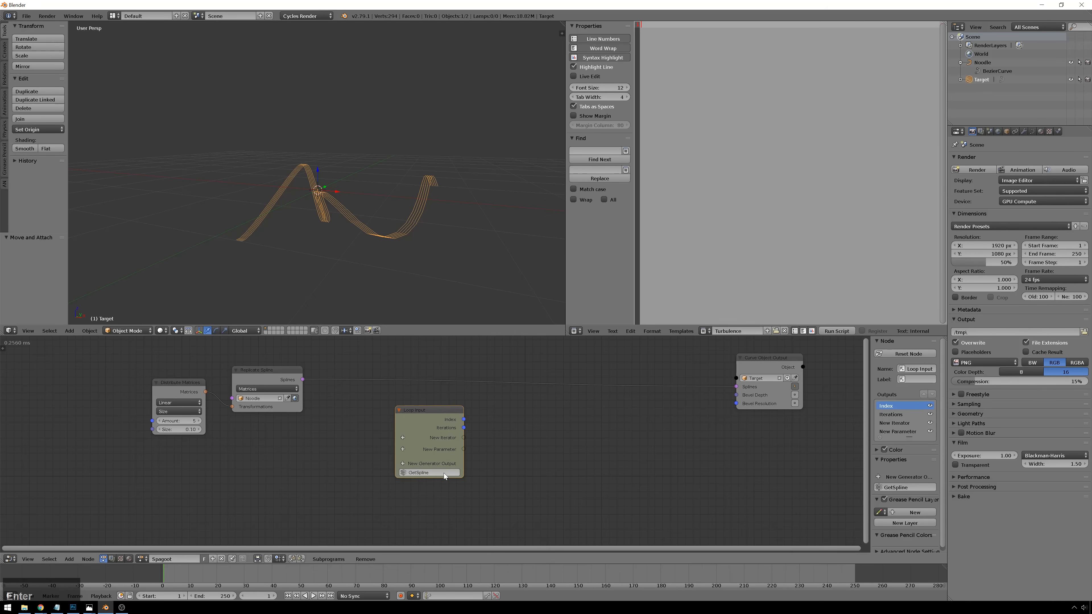
# Add a Spline List iterator to the GetSpline loop input and move the node lower
pyautogui.click(403, 438)
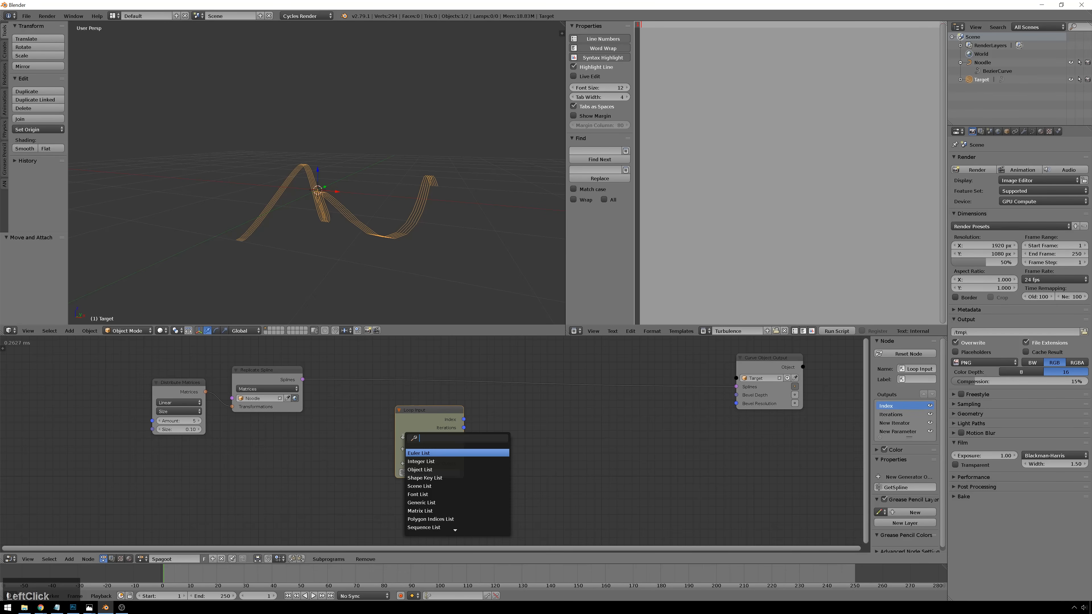
pyautogui.write('spline')
pyautogui.press('Return')
pyautogui.moveTo(417, 411); pyautogui.dragTo(425, 449)
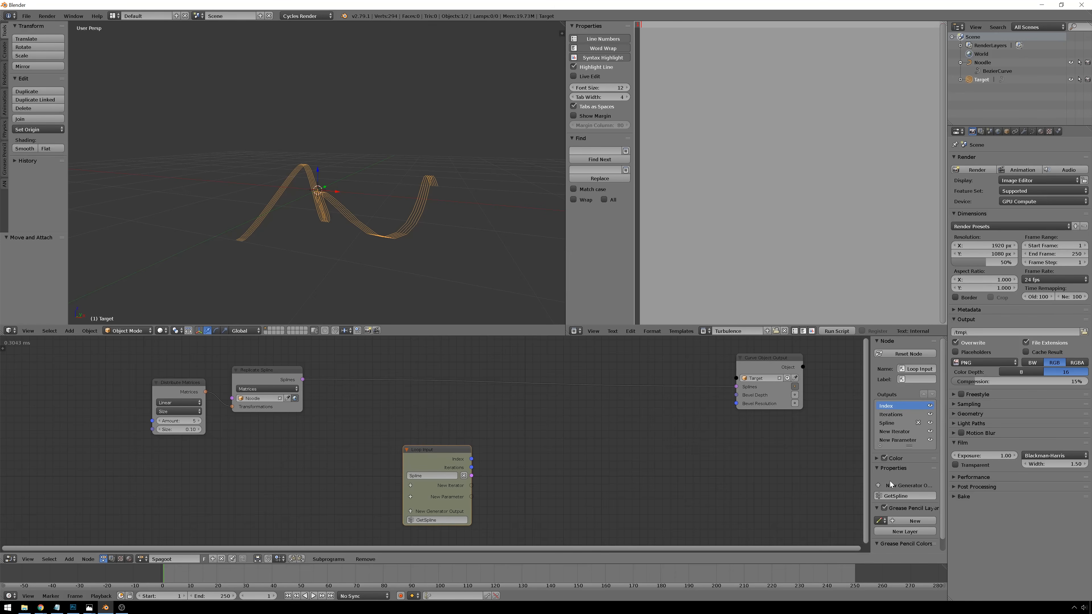
# Add a Spline List generator output to the GetSpline loop and place its node to the right
pyautogui.click(877, 486)
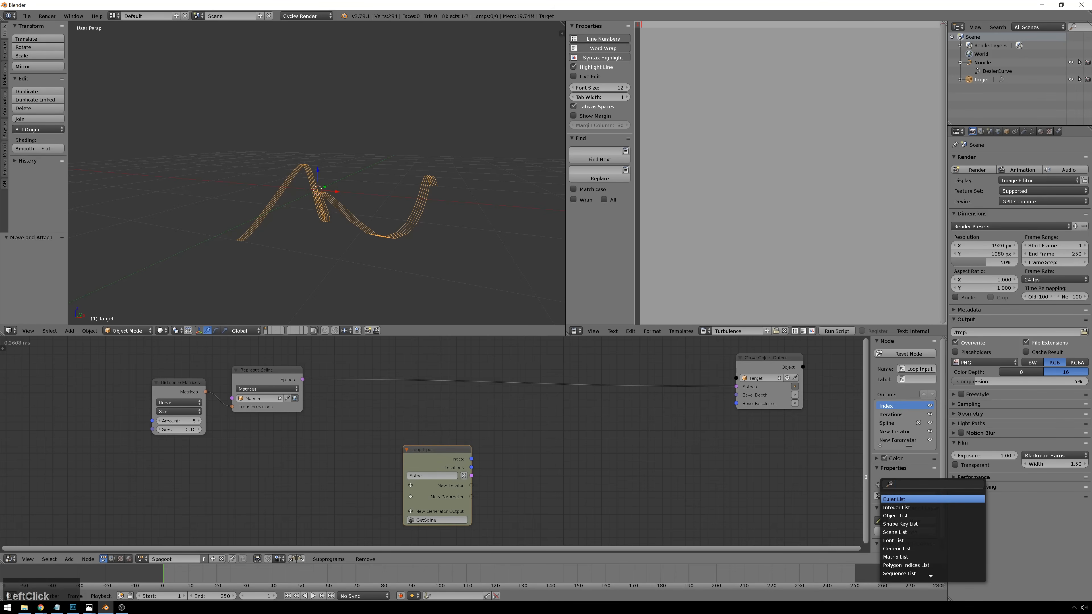
pyautogui.write('spline')
pyautogui.press('Return')
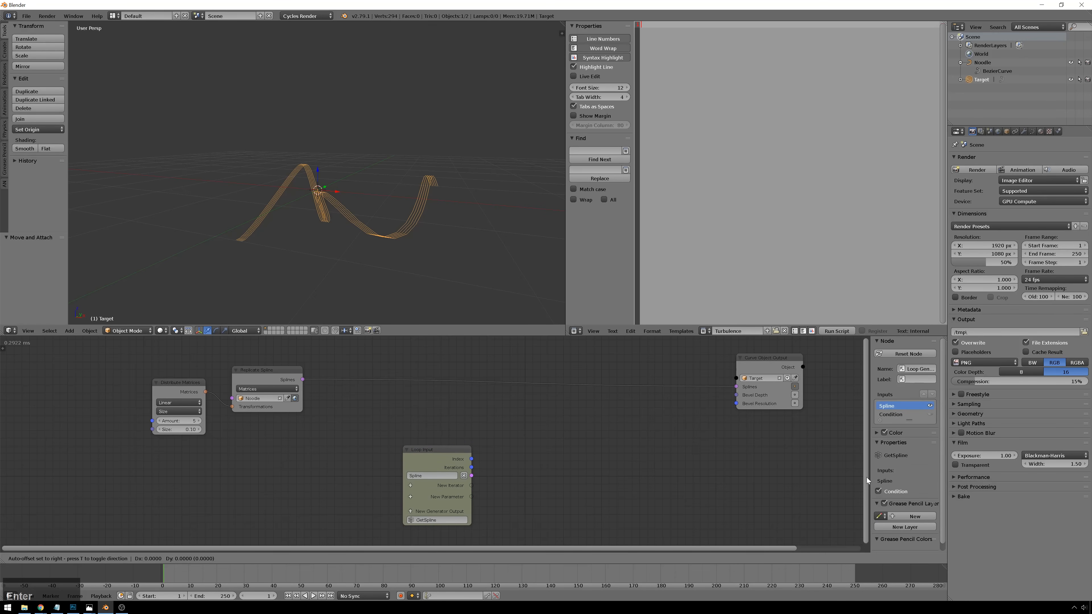
pyautogui.click(695, 461)
# Insert an Invoke Subprogram node for GetSpline on the link between Replicate Spline and Curve Object Output
pyautogui.hotkey('shift', 'a')
pyautogui.moveTo(311, 445)
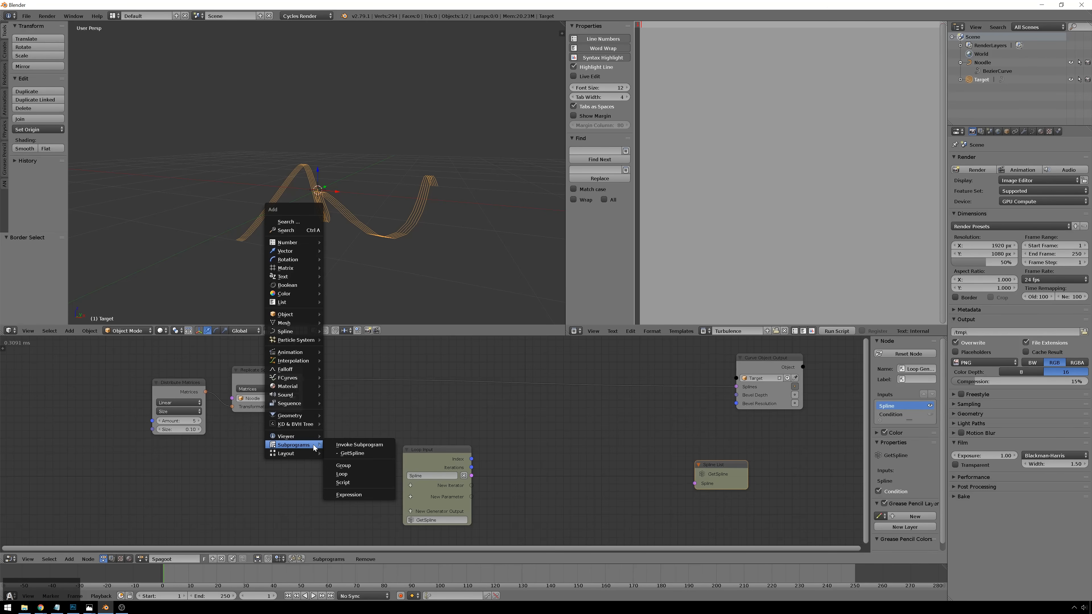
pyautogui.click(363, 454)
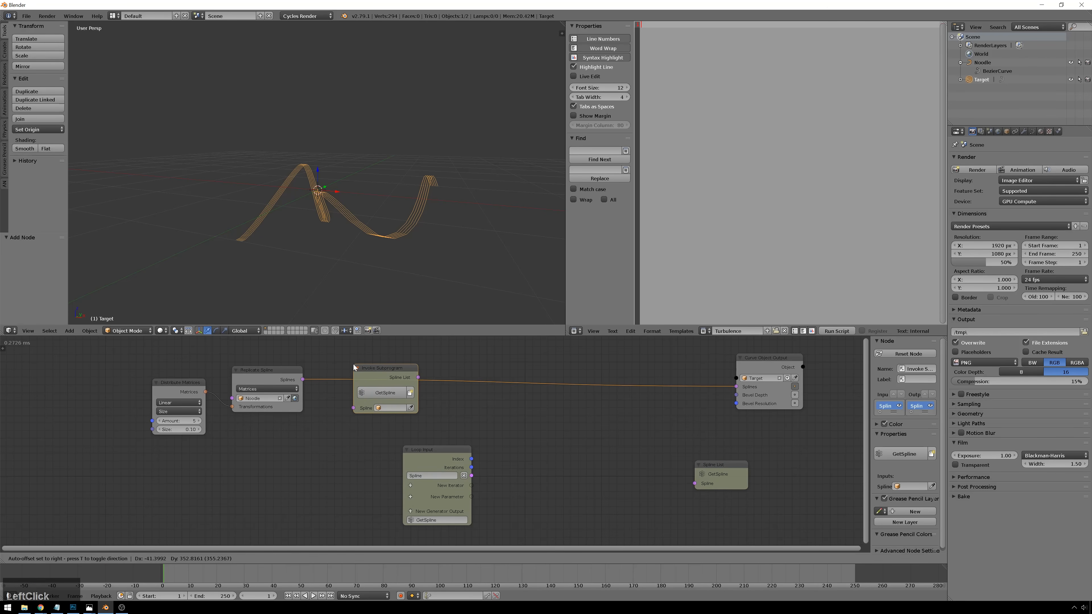
pyautogui.click(387, 366)
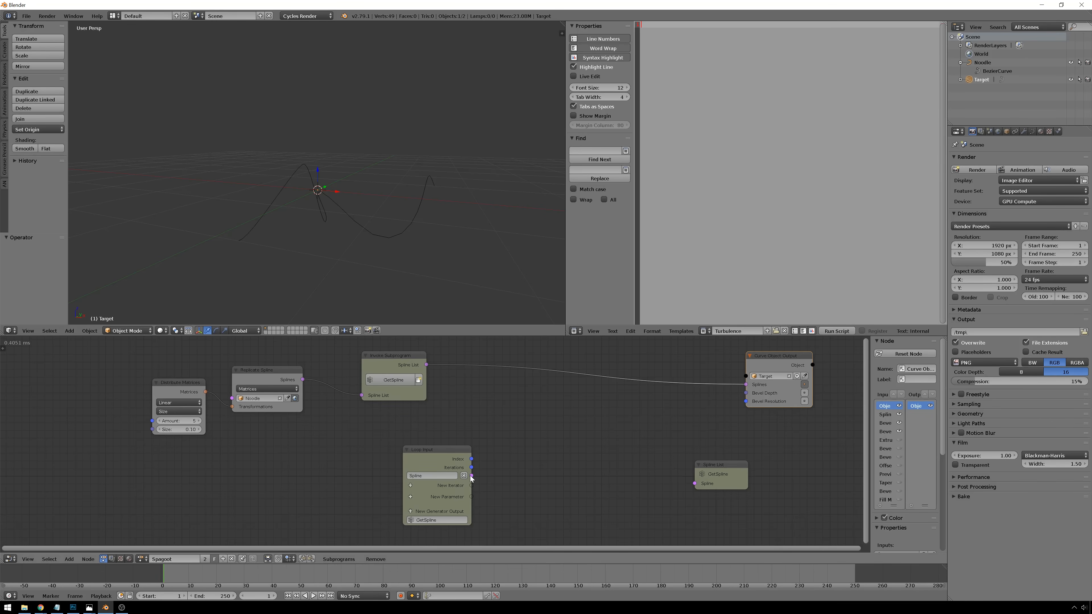
# Connect the loop input's Spline output to the Spline List generator and spread the two nodes apart
pyautogui.moveTo(471, 476); pyautogui.dragTo(694, 484)
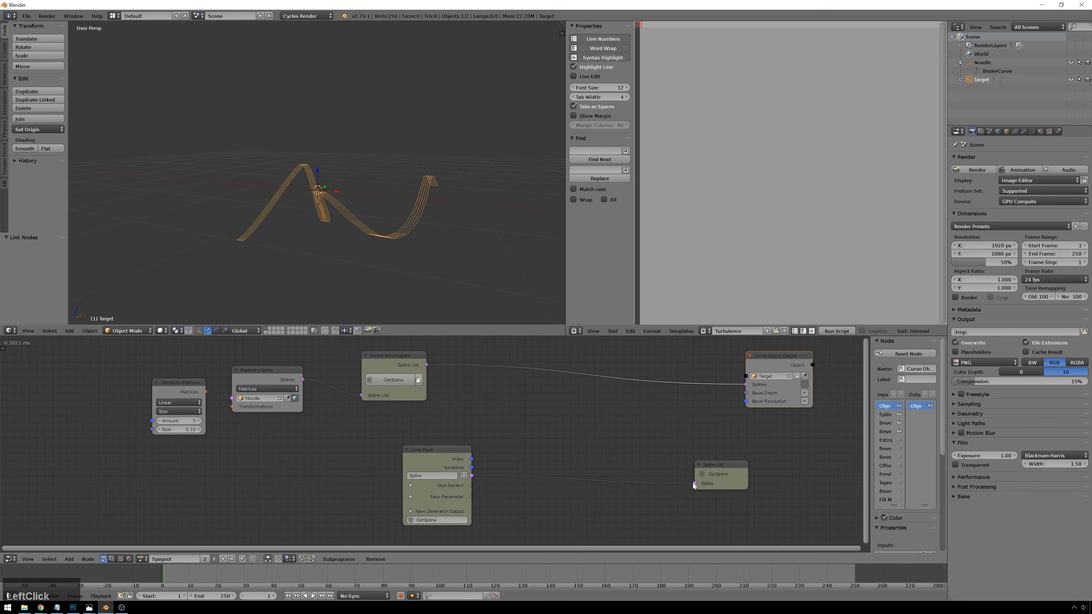
pyautogui.moveTo(436, 462); pyautogui.dragTo(348, 462)
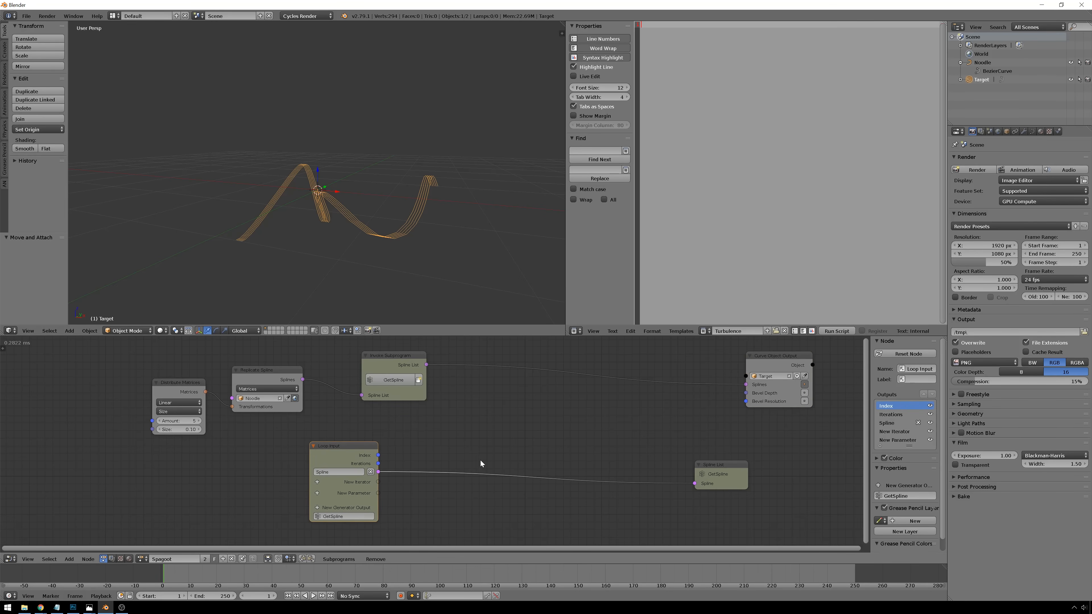
pyautogui.moveTo(330, 460); pyautogui.dragTo(319, 468)
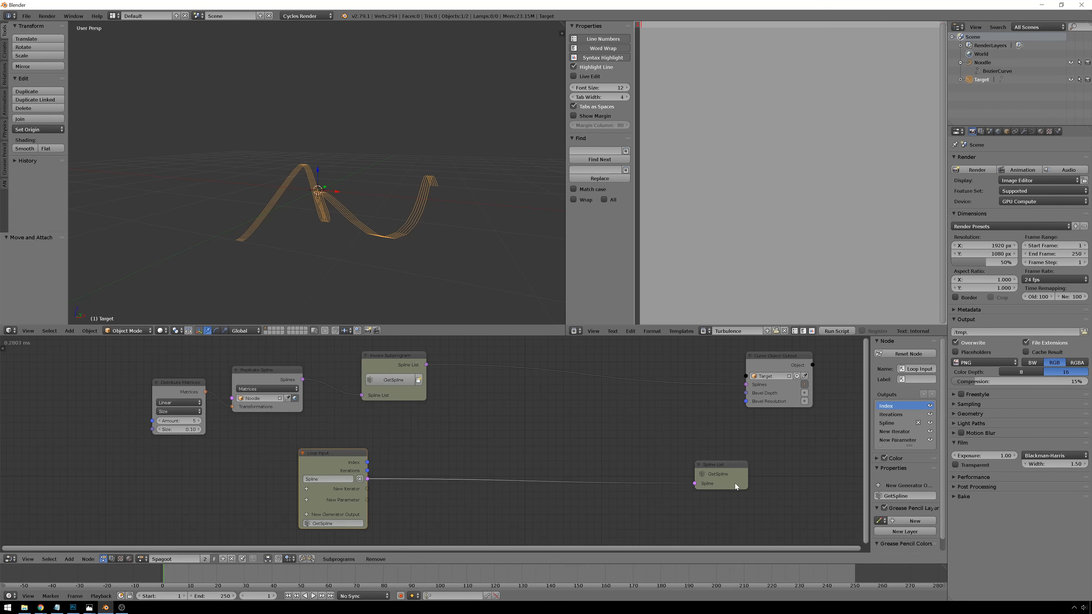
pyautogui.moveTo(727, 475); pyautogui.dragTo(726, 470)
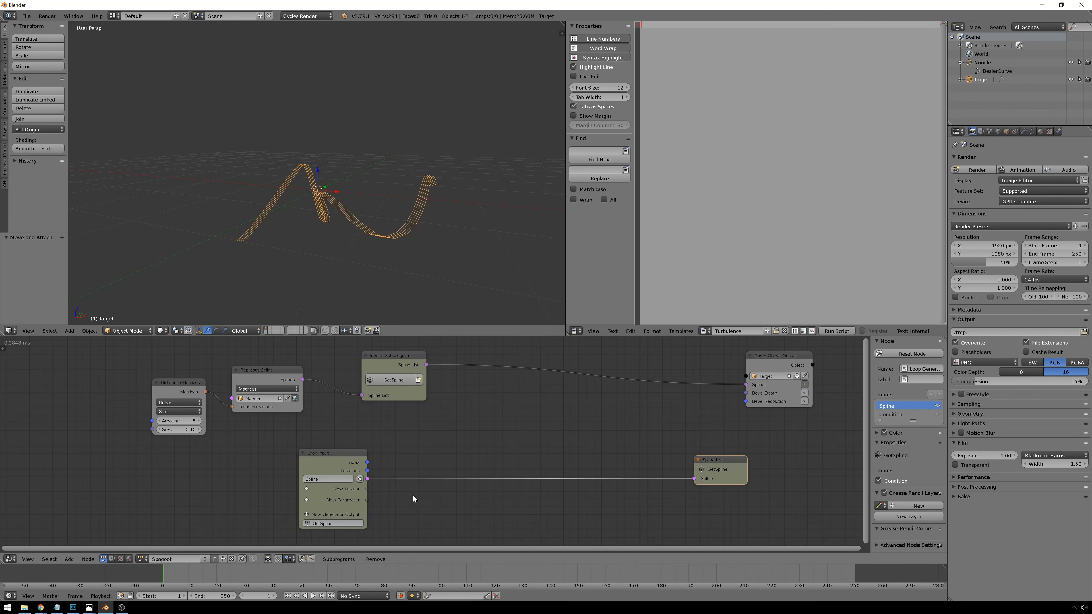
pyautogui.moveTo(341, 482); pyautogui.dragTo(342, 466)
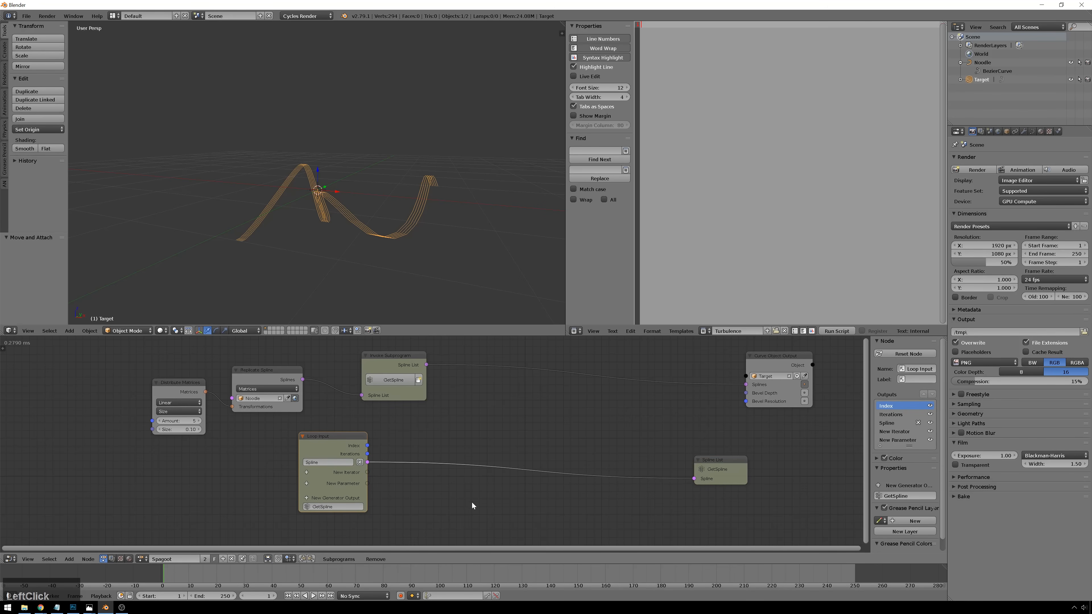
# Insert a Spline Info node on the link between the loop input and the Spline List generator
pyautogui.press('shift')
pyautogui.hotkey('shift', 'a')
pyautogui.click(443, 474)
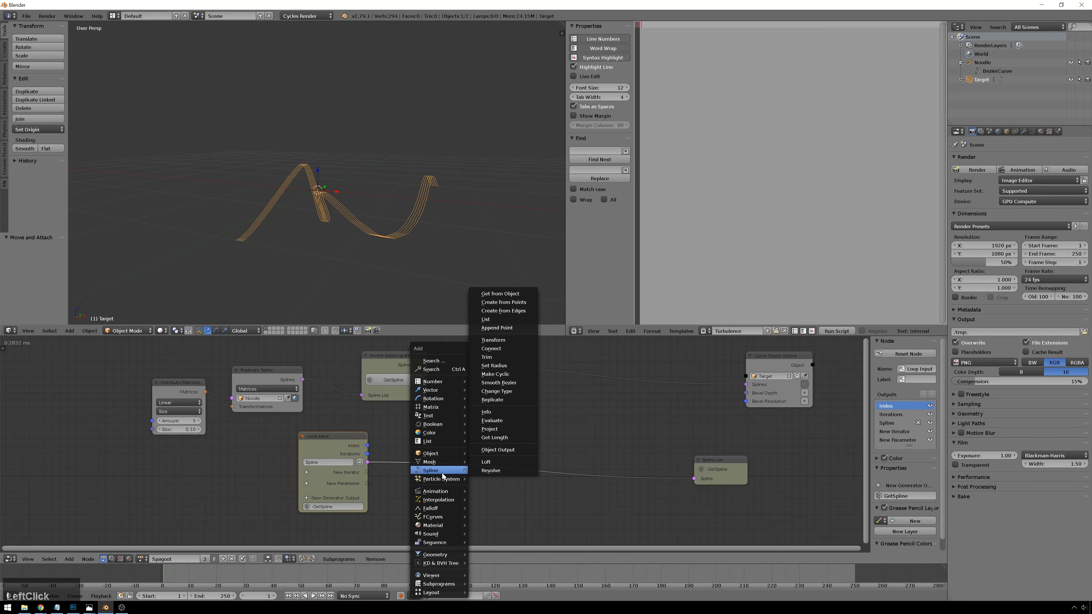
pyautogui.click(522, 415)
pyautogui.click(431, 449)
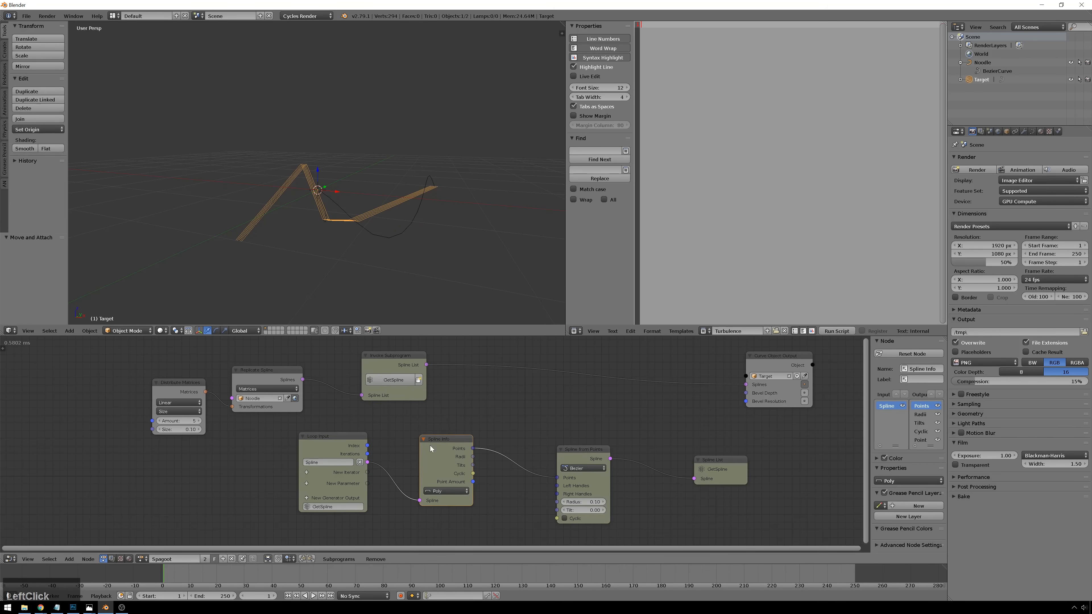
# Move the Spline from Points node to the right and set its spline type to Poly
pyautogui.moveTo(591, 459); pyautogui.dragTo(613, 435)
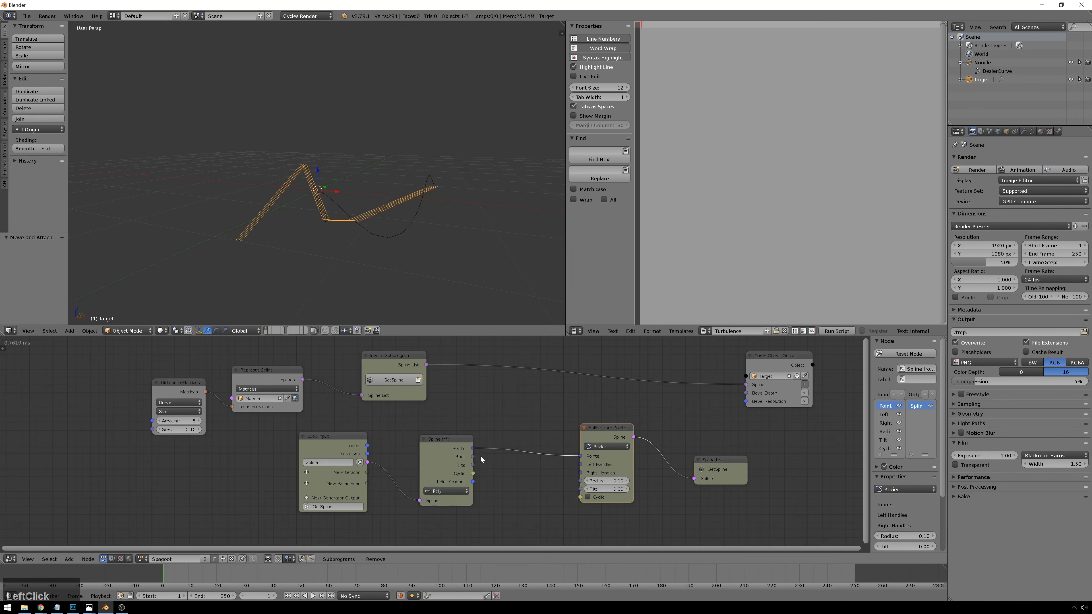
pyautogui.click(470, 460)
pyautogui.click(606, 447)
pyautogui.click(611, 435)
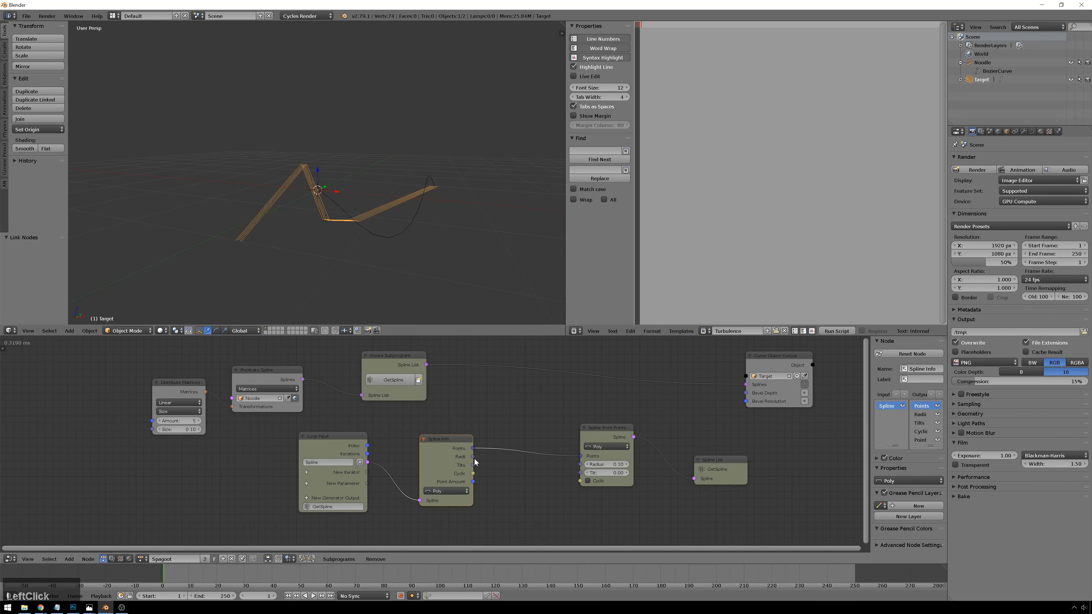
# Link the Radii, Tilts and Cyclic outputs of Spline Info to Spline from Points and spread both nodes apart
pyautogui.moveTo(473, 457); pyautogui.dragTo(577, 476)
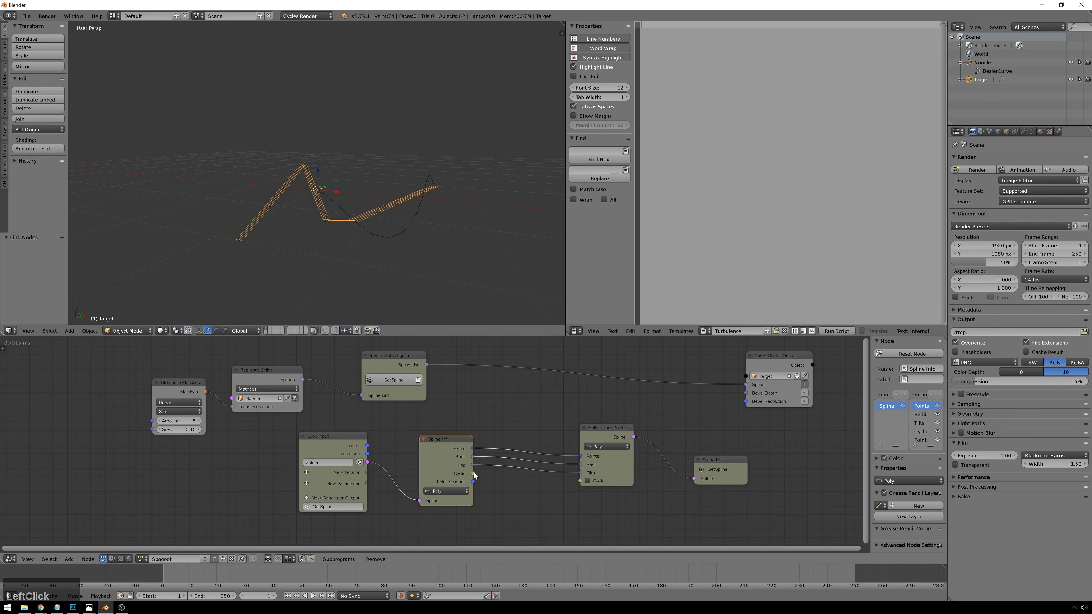
pyautogui.moveTo(473, 473); pyautogui.dragTo(580, 481)
pyautogui.moveTo(620, 429); pyautogui.dragTo(623, 425)
pyautogui.moveTo(454, 459); pyautogui.dragTo(420, 464)
pyautogui.moveTo(615, 471); pyautogui.dragTo(644, 474)
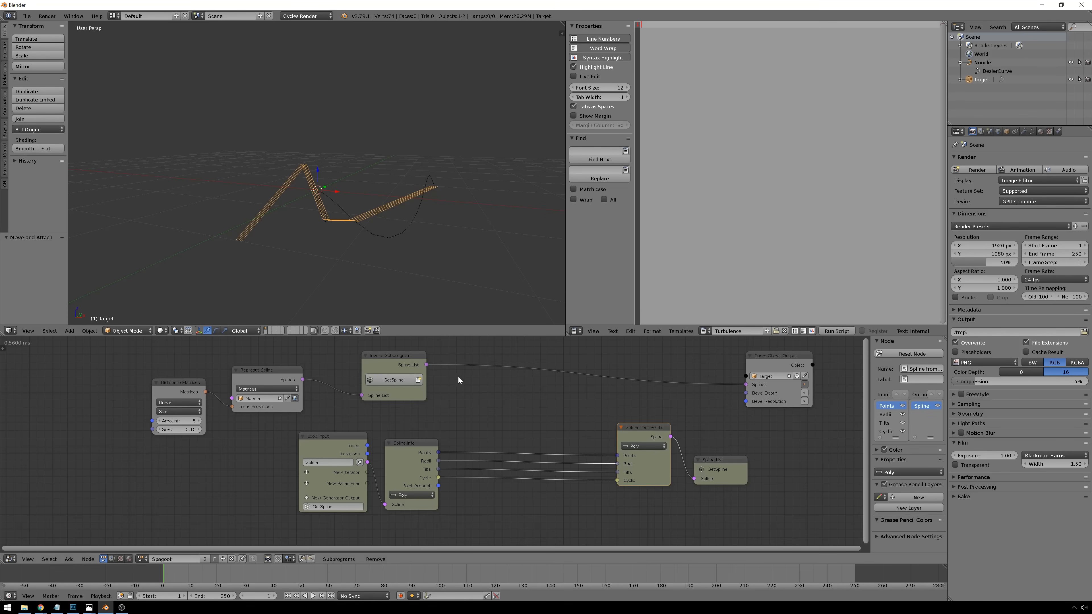
# Add a Loop subprogram below the GetSpline loop nodes and name it GetPoints
pyautogui.scroll(-1, 634, 444)
pyautogui.scroll(1, 592, 422)
pyautogui.moveTo(568, 424); pyautogui.dragTo(535, 356, button='middle')
pyautogui.moveTo(479, 386); pyautogui.dragTo(493, 387)
pyautogui.click(471, 453)
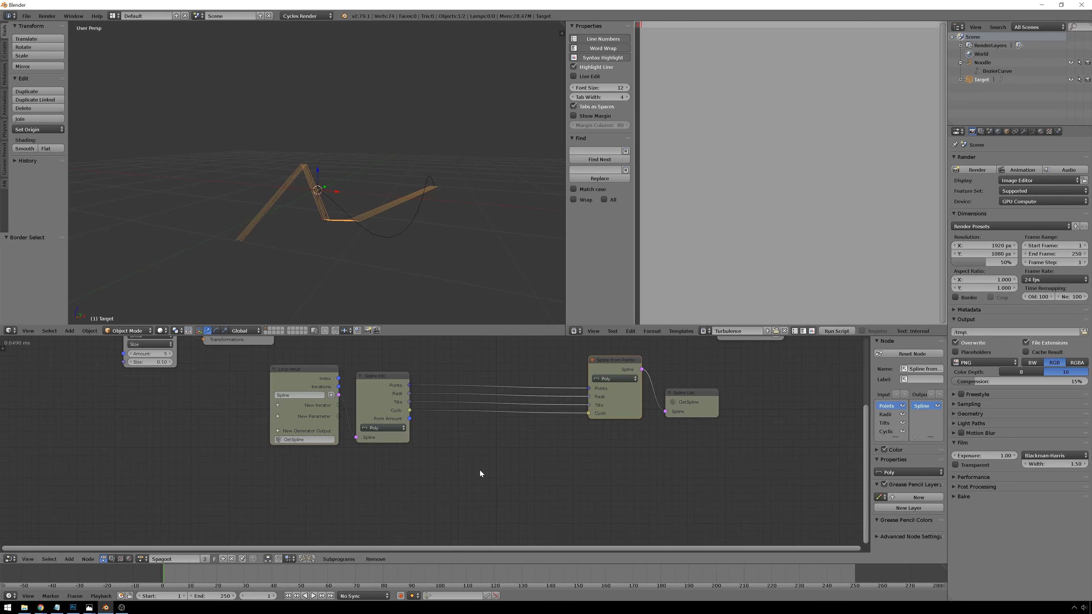
pyautogui.moveTo(495, 466); pyautogui.dragTo(492, 438, button='middle')
pyautogui.hotkey('shift', 'a')
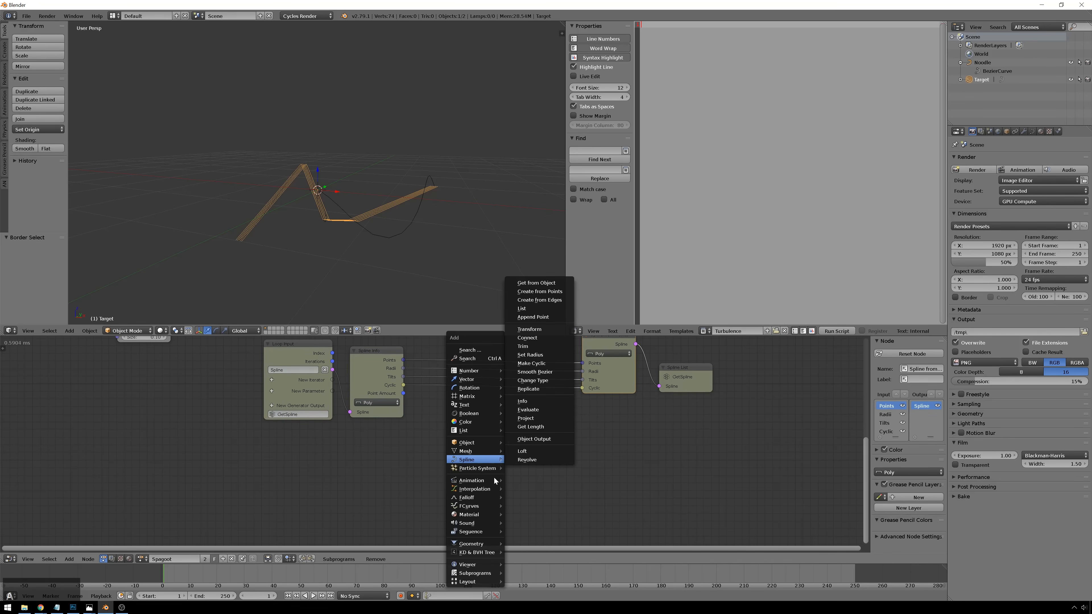
pyautogui.moveTo(490, 573)
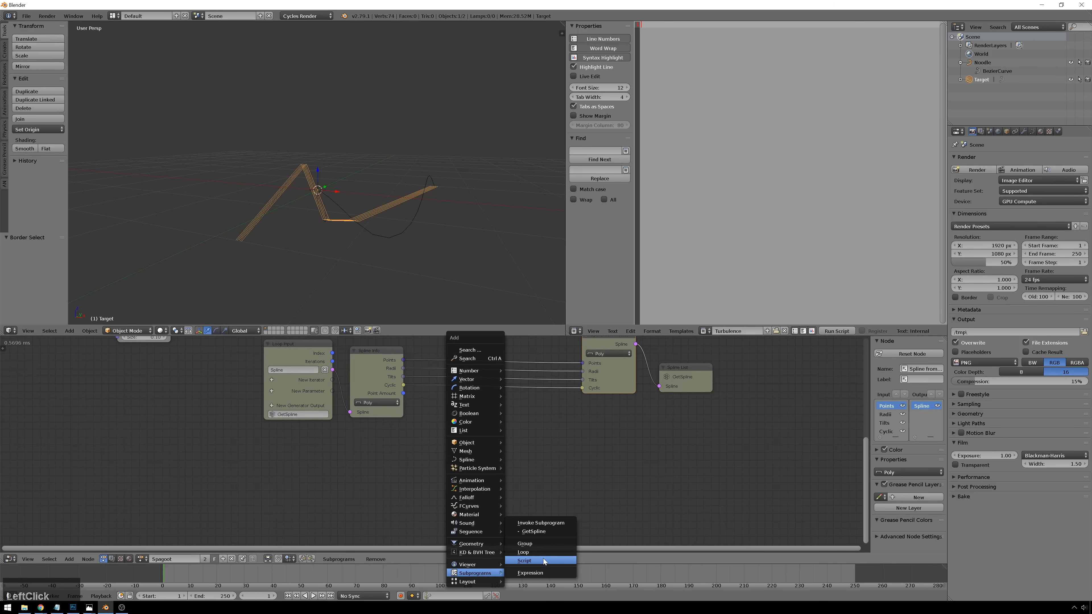
pyautogui.click(534, 550)
pyautogui.click(465, 437)
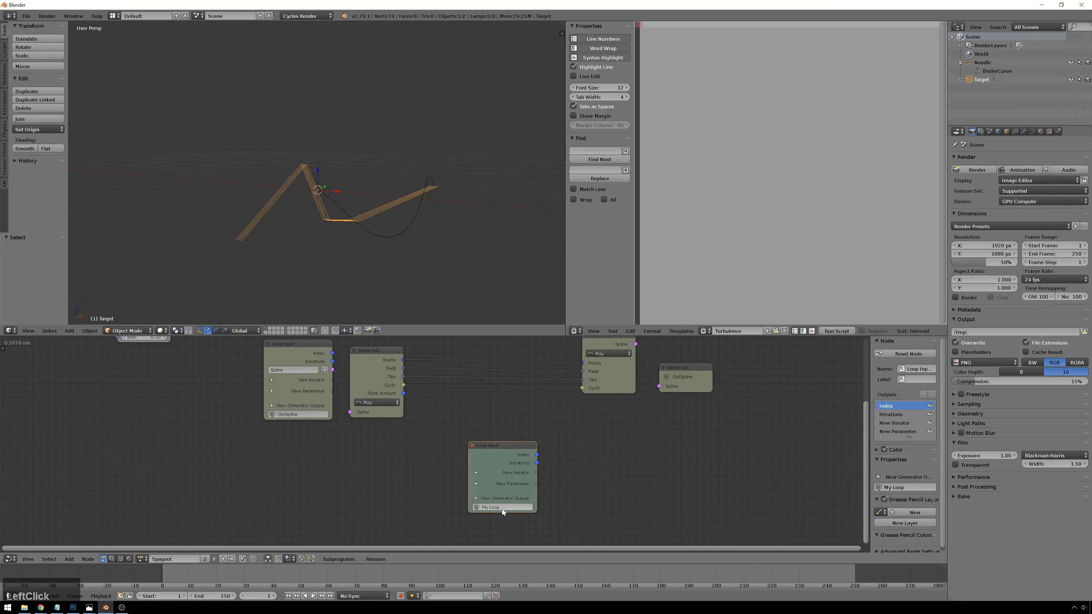
pyautogui.click(500, 509)
pyautogui.write('GetPoints')
pyautogui.press('Return')
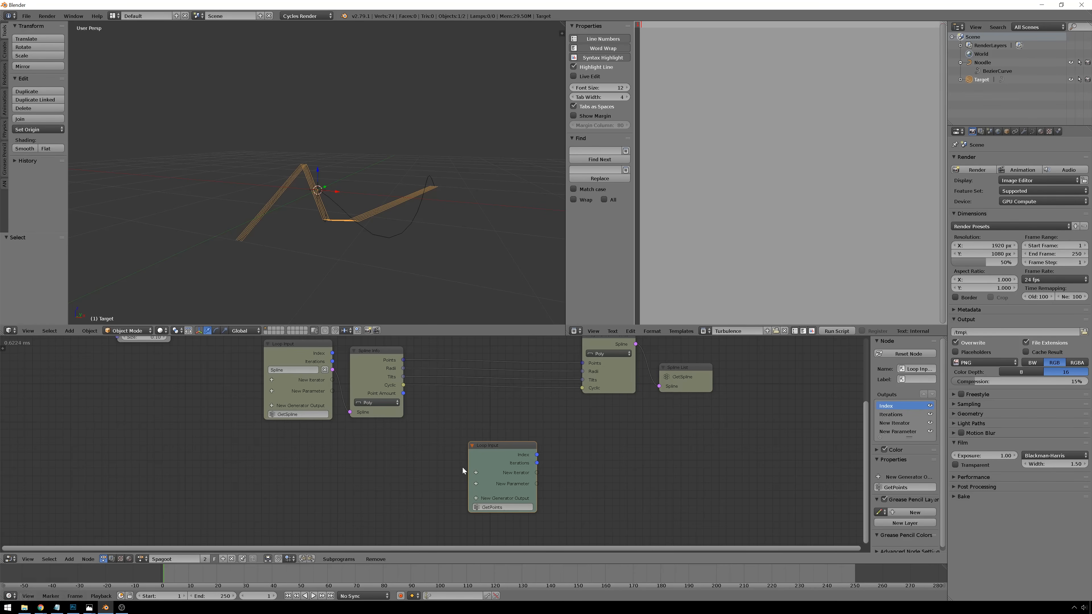
# Add a Vector List iterator to the GetPoints loop input
pyautogui.click(478, 473)
pyautogui.click(479, 474)
pyautogui.click(478, 473)
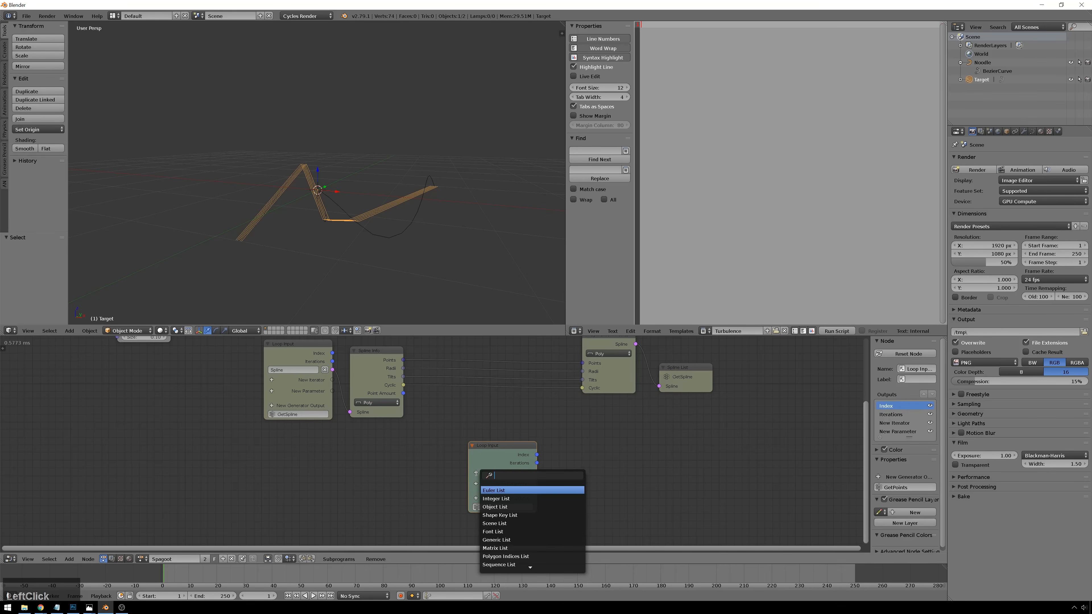
pyautogui.write('vec')
pyautogui.press('Return')
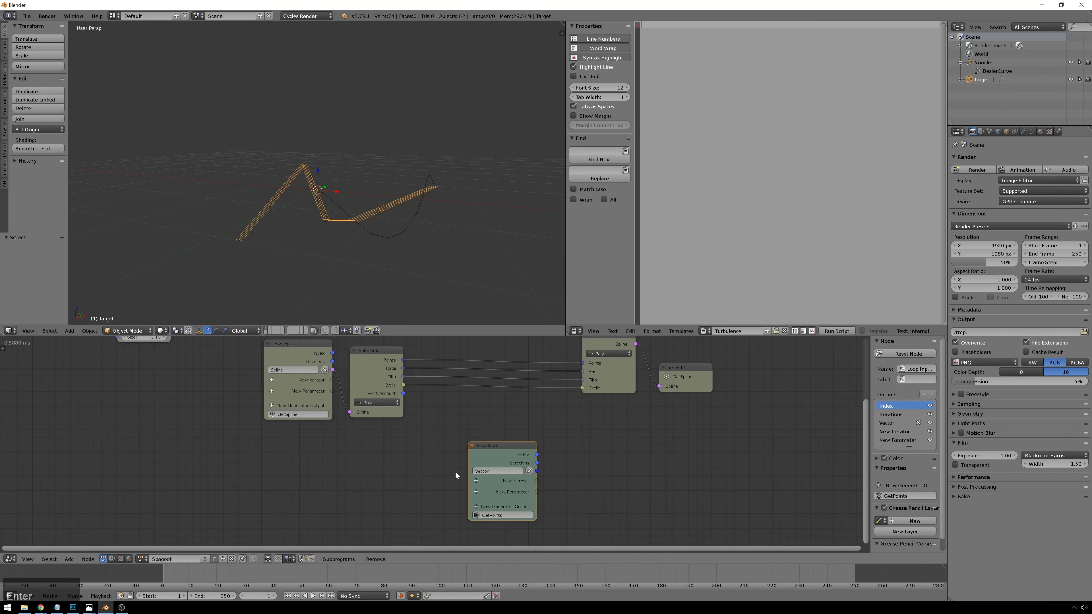
# Add a Vector List generator output to GetPoints, place it beside the loop input and connect the Vector output to it
pyautogui.click(880, 484)
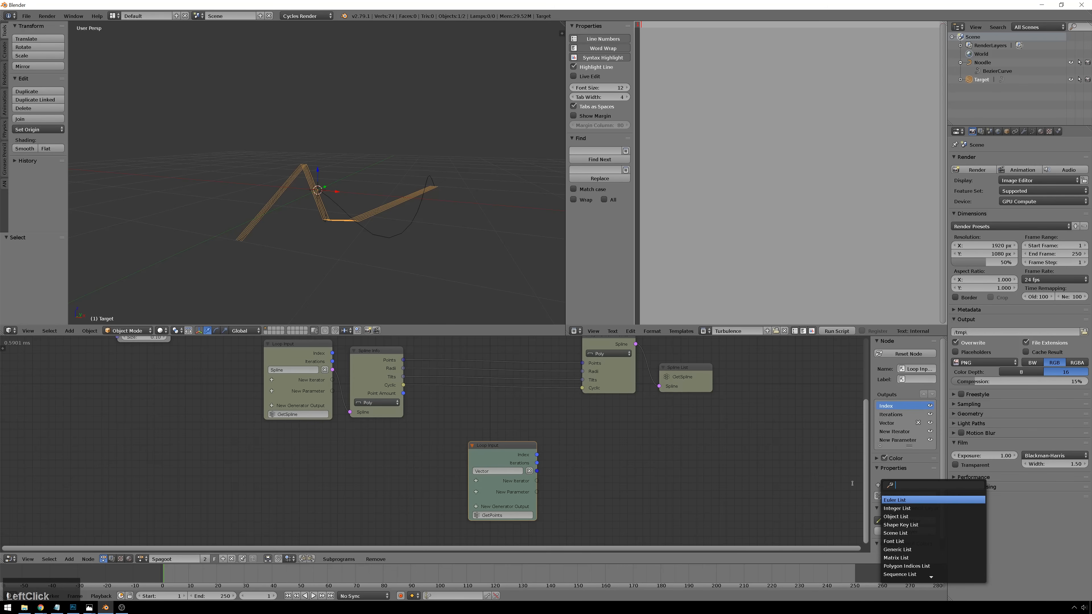
pyautogui.write('vec')
pyautogui.press('Return')
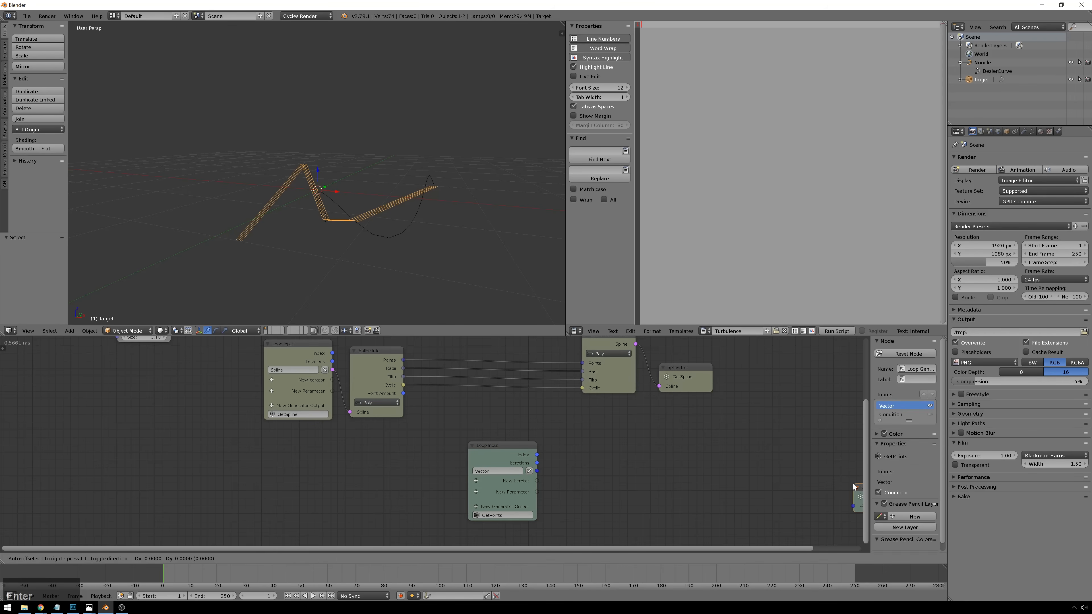
pyautogui.click(664, 452)
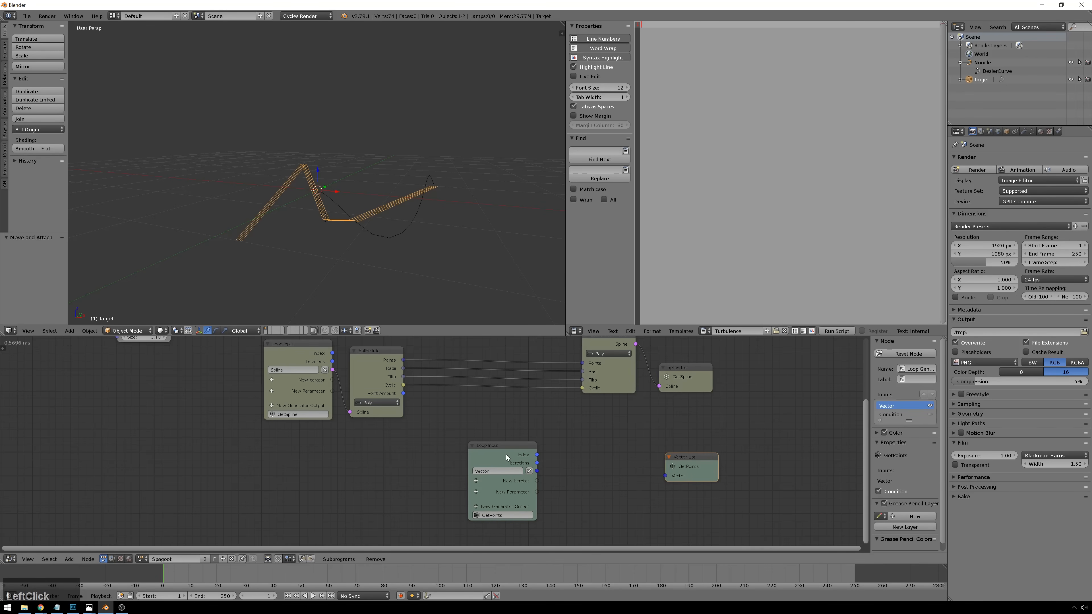
pyautogui.moveTo(506, 454); pyautogui.dragTo(741, 463)
# Insert a GetPoints subprogram call on the Points link between Spline Info and Spline from Points
pyautogui.hotkey('shift', 'a')
pyautogui.moveTo(573, 454)
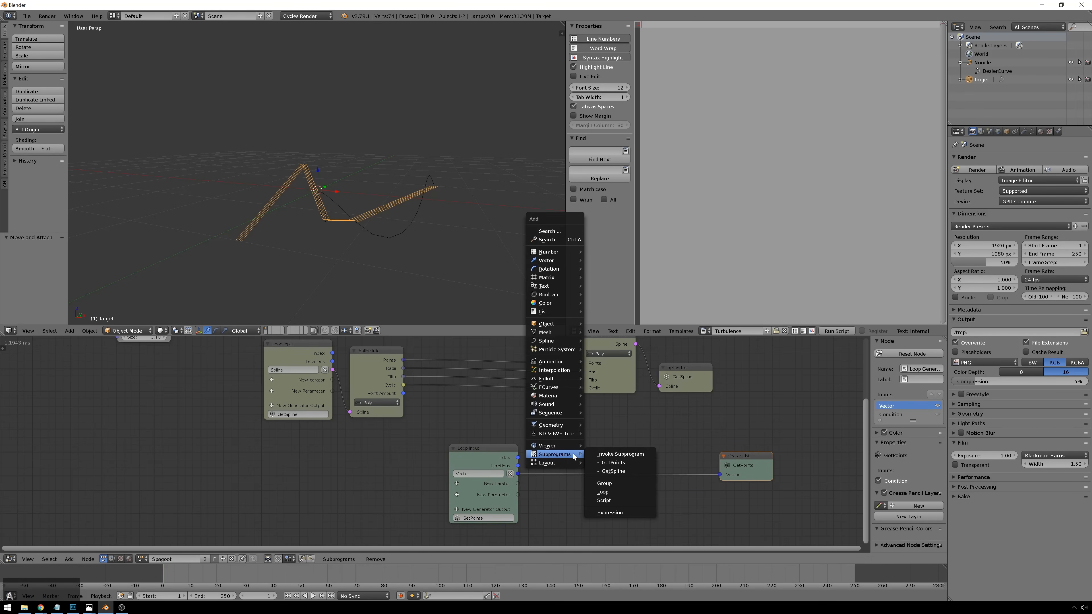
pyautogui.click(627, 463)
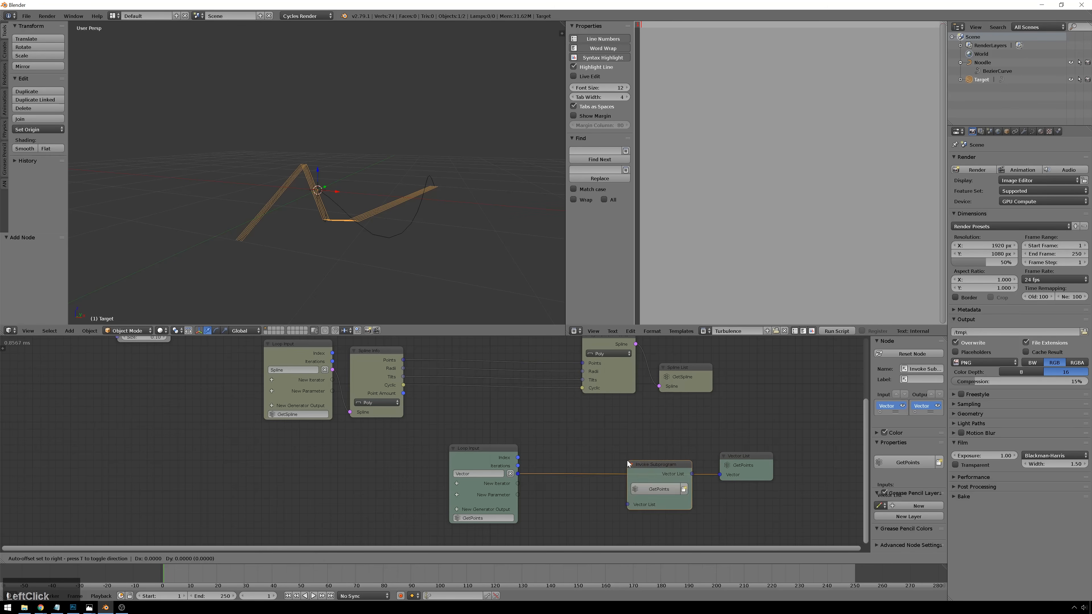
pyautogui.click(447, 354)
pyautogui.moveTo(466, 368); pyautogui.dragTo(476, 327)
pyautogui.scroll(-1, 615, 452)
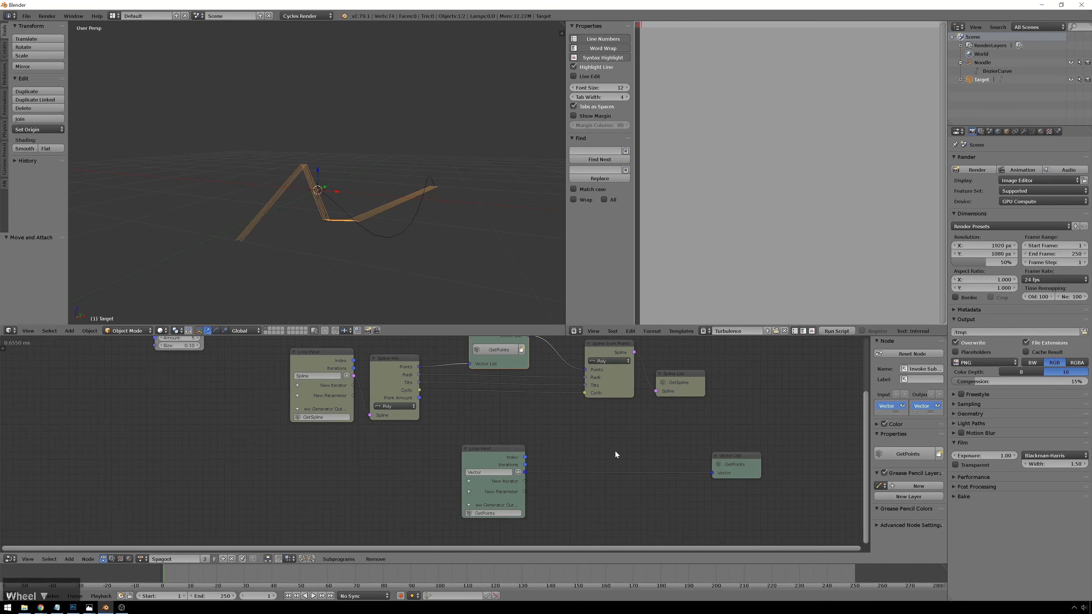
# Move the main row of nodes, from Distribute Matrices to Curve Object Output, further up above the GetSpline loop
pyautogui.scroll(-3, 615, 452)
pyautogui.moveTo(608, 437); pyautogui.dragTo(620, 483, button='middle')
pyautogui.scroll(-1, 602, 456)
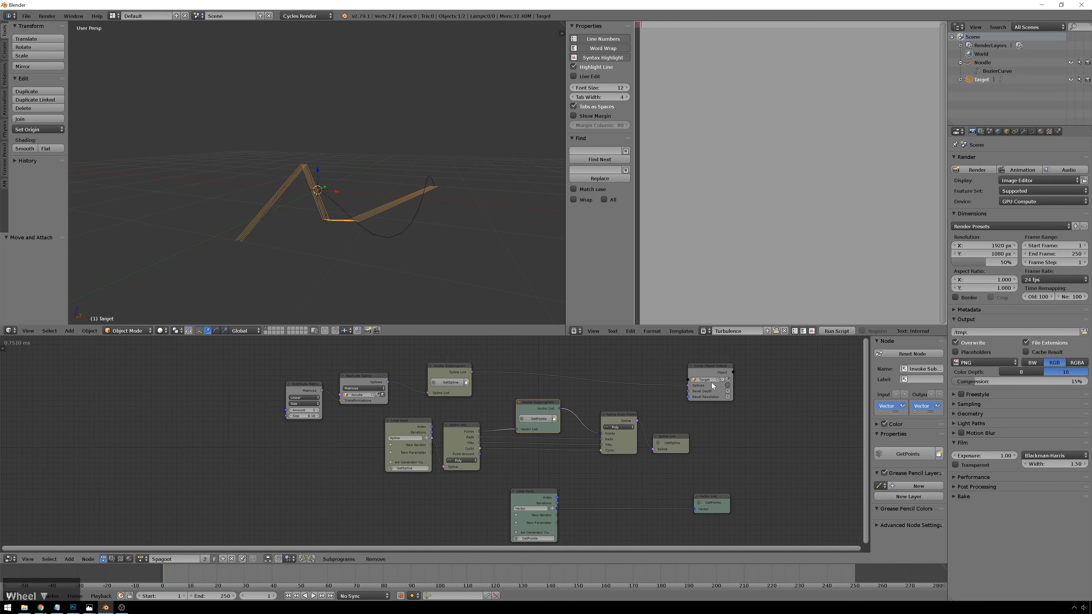
pyautogui.moveTo(812, 353); pyautogui.dragTo(301, 387)
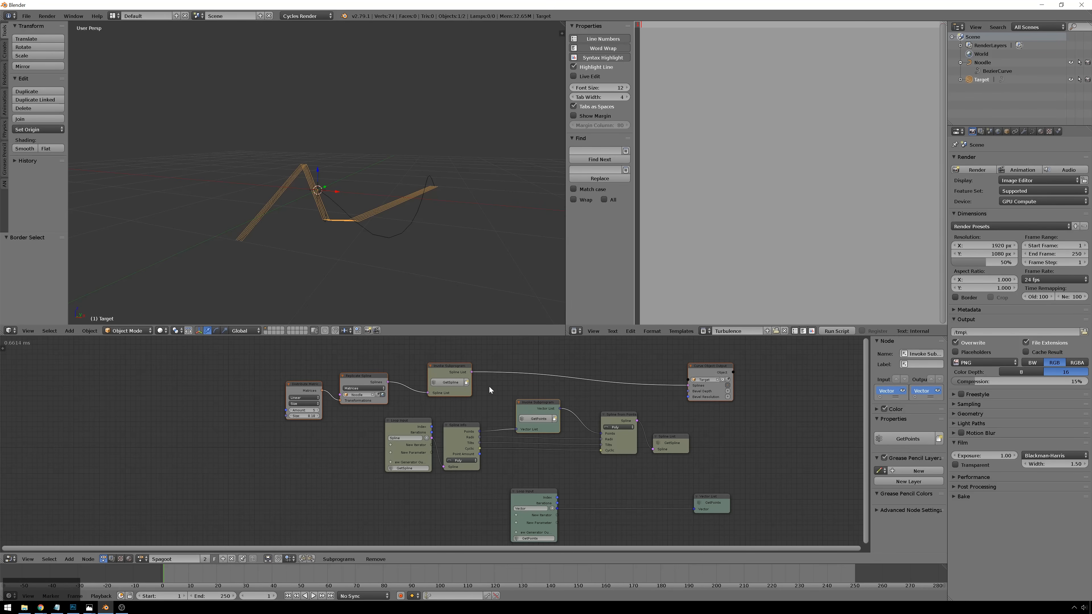
pyautogui.moveTo(523, 385); pyautogui.dragTo(526, 353, button='right')
# Add a Frame, shift Distribute Matrices slightly left and enclose the main row of nodes in the frame
pyautogui.hotkey('shift', 'a')
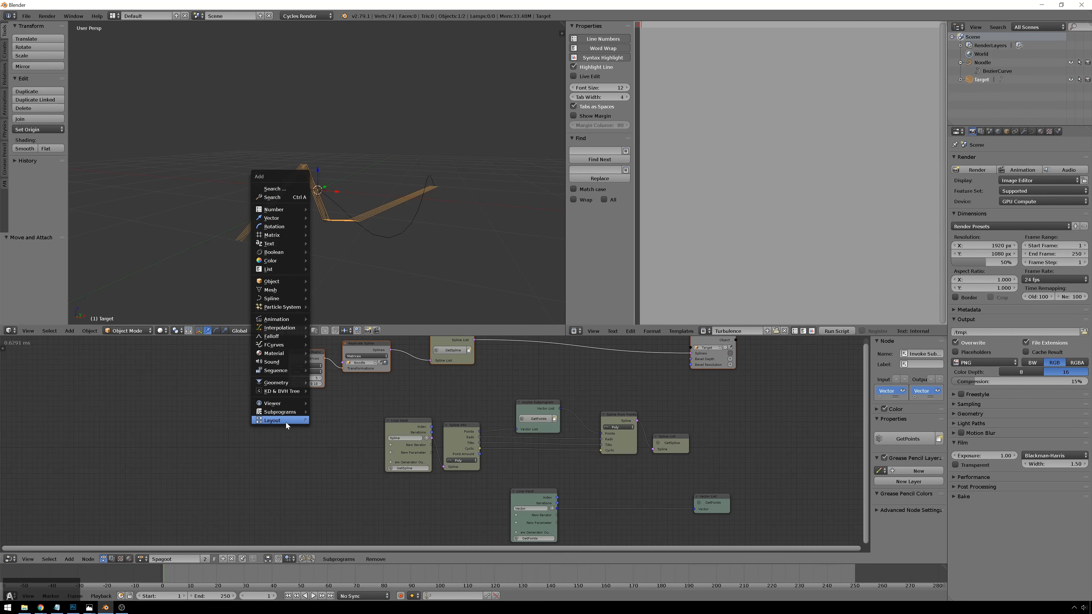
pyautogui.click(286, 423)
pyautogui.click(330, 420)
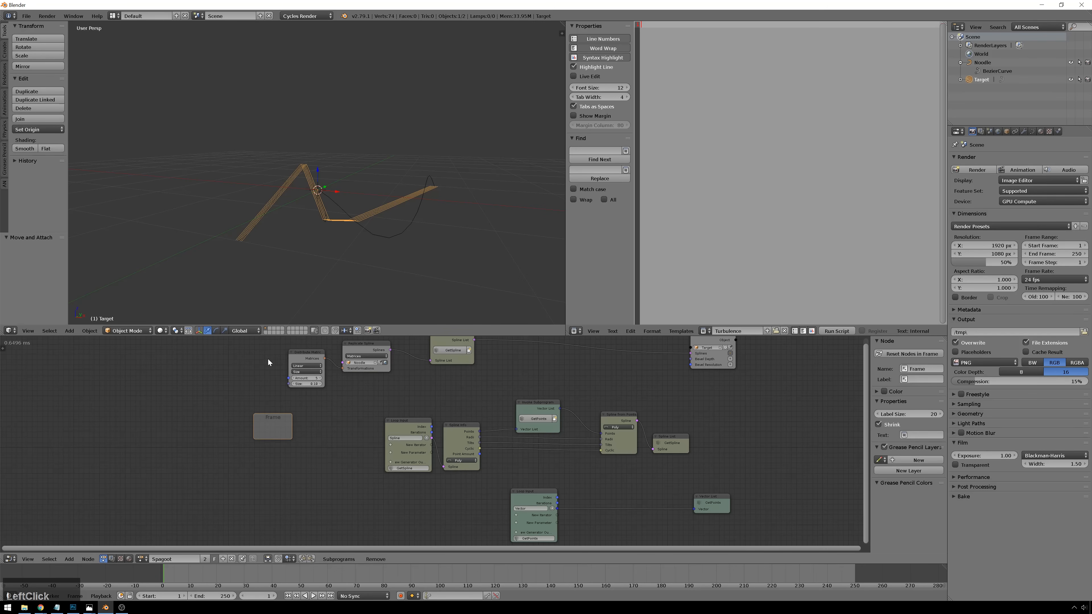
pyautogui.moveTo(258, 363); pyautogui.dragTo(791, 357)
pyautogui.moveTo(311, 354)
pyautogui.mouseDown()
pyautogui.moveTo(275, 412)
pyautogui.moveTo(291, 349)
pyautogui.mouseUp()
pyautogui.moveTo(224, 371); pyautogui.dragTo(693, 359)
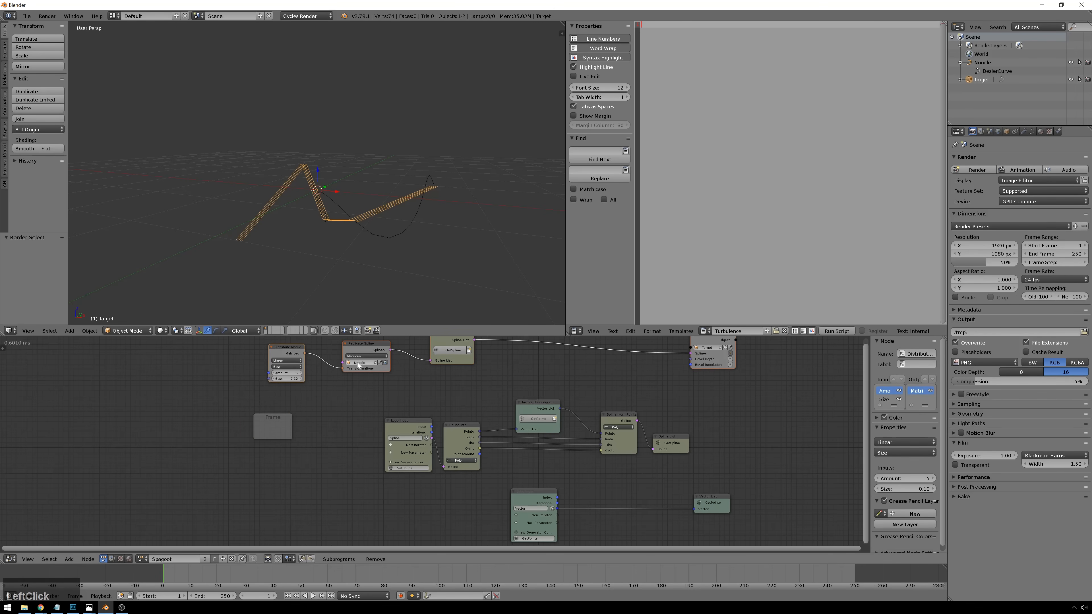
pyautogui.moveTo(313, 391); pyautogui.dragTo(275, 420, button='right')
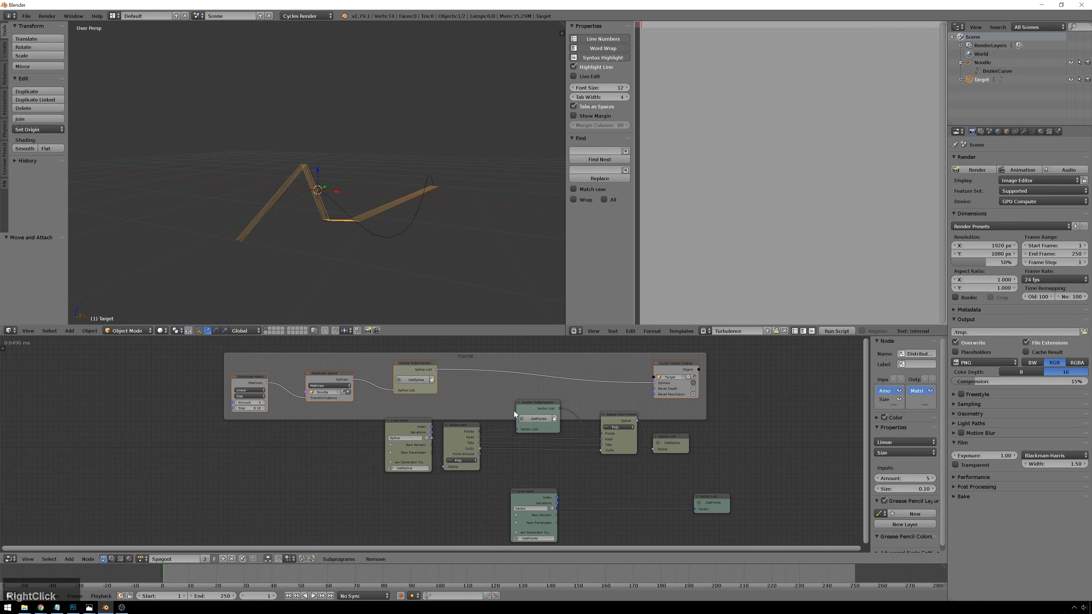
# Move the framed main row up and right so it clears the GetSpline loop nodes
pyautogui.moveTo(491, 388); pyautogui.dragTo(550, 355, button='right')
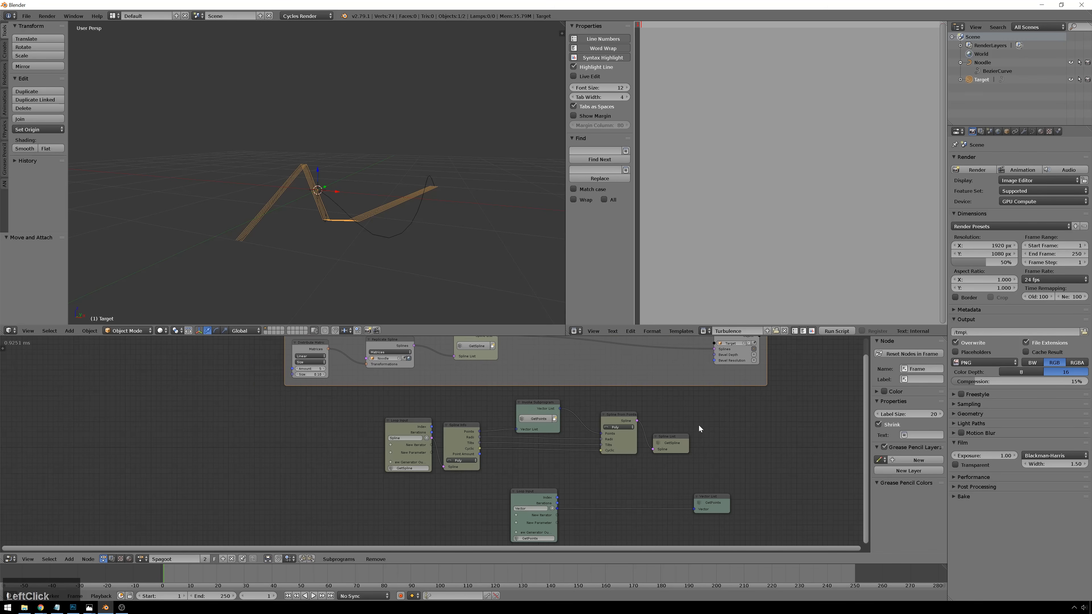
pyautogui.scroll(-2, 533, 361)
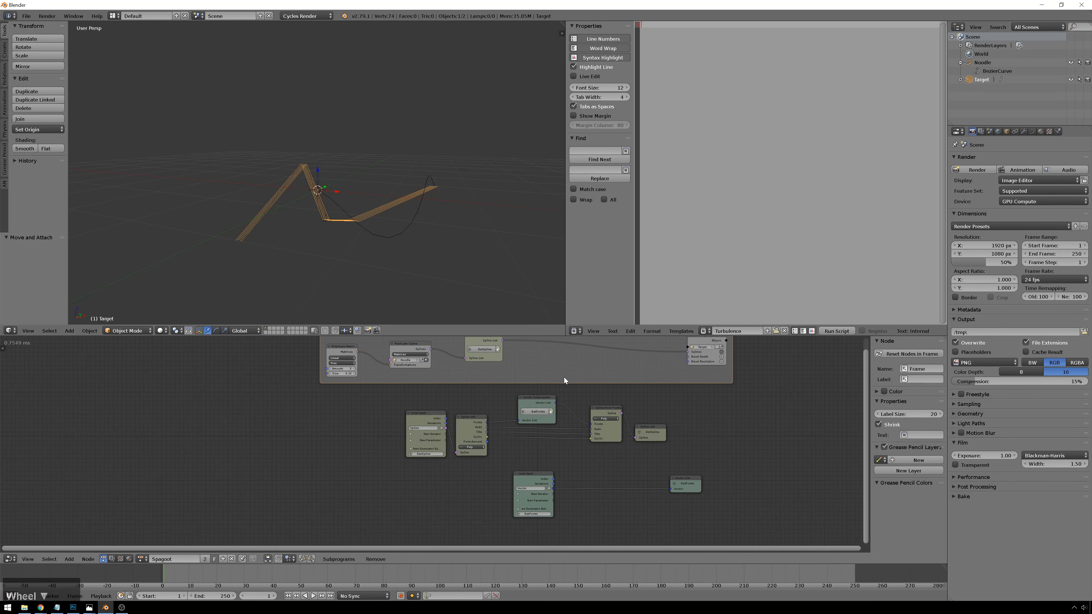
pyautogui.moveTo(538, 363); pyautogui.dragTo(543, 390, button='middle')
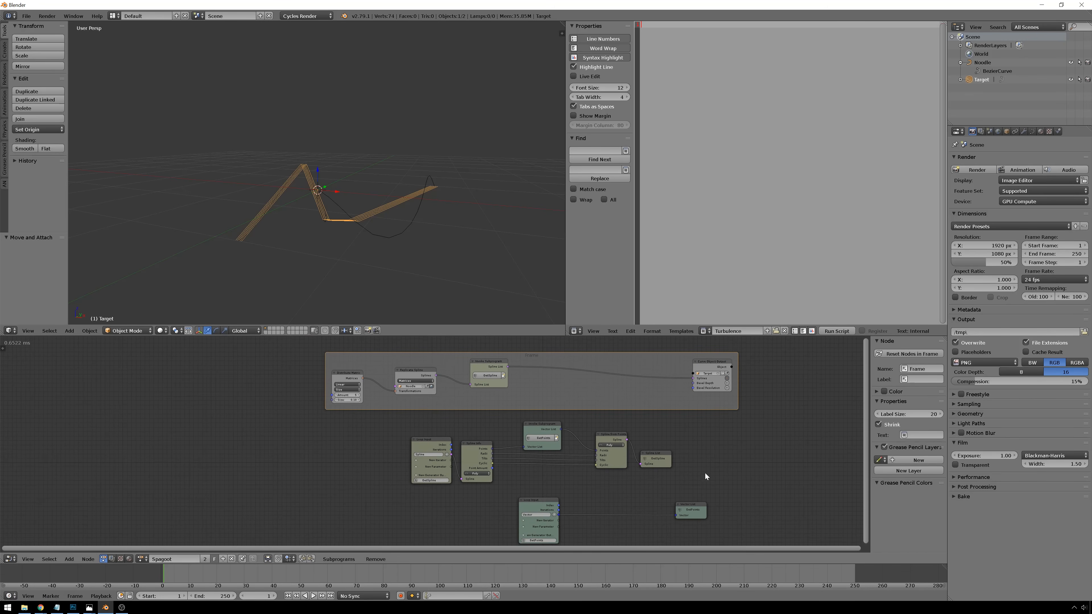
# Add a second Frame around the GetSpline loop nodes and position it below the main row's frame
pyautogui.scroll(1, 703, 475)
pyautogui.moveTo(704, 475); pyautogui.dragTo(699, 411, button='middle')
pyautogui.hotkey('shift', 'a')
pyautogui.moveTo(713, 392)
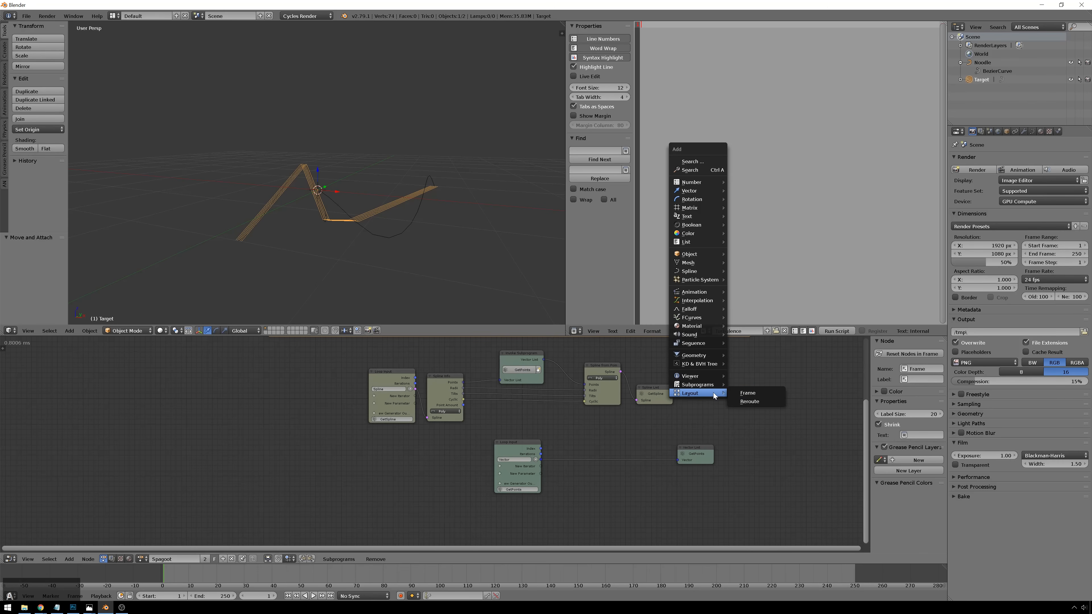
pyautogui.click(751, 392)
pyautogui.click(733, 379)
pyautogui.moveTo(702, 410); pyautogui.dragTo(355, 376)
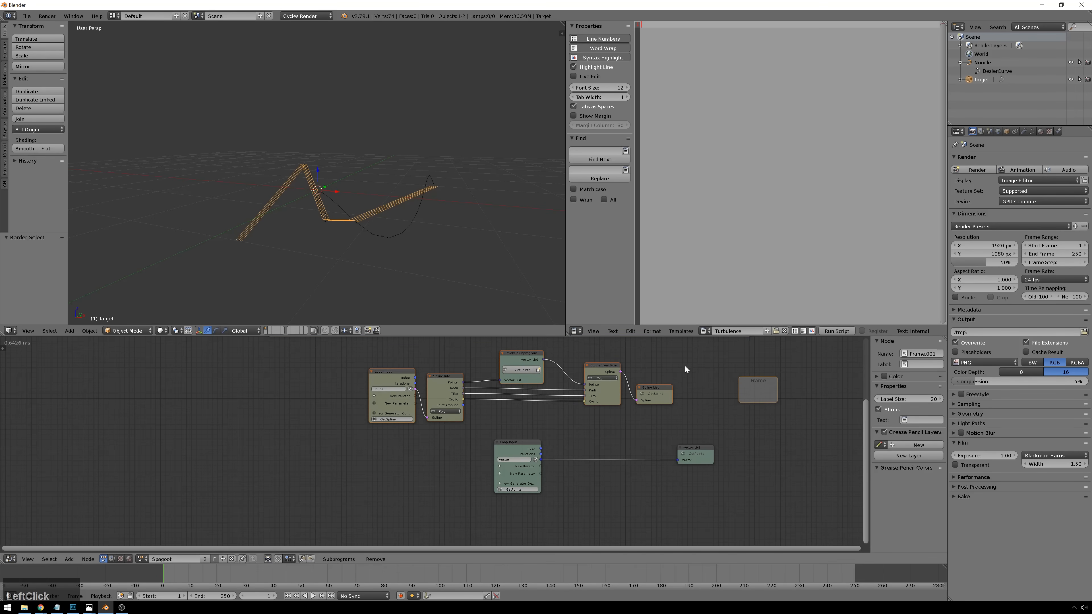
pyautogui.moveTo(685, 367); pyautogui.dragTo(683, 423, button='middle')
pyautogui.moveTo(400, 425); pyautogui.dragTo(337, 413)
pyautogui.moveTo(604, 406); pyautogui.dragTo(691, 431, button='right')
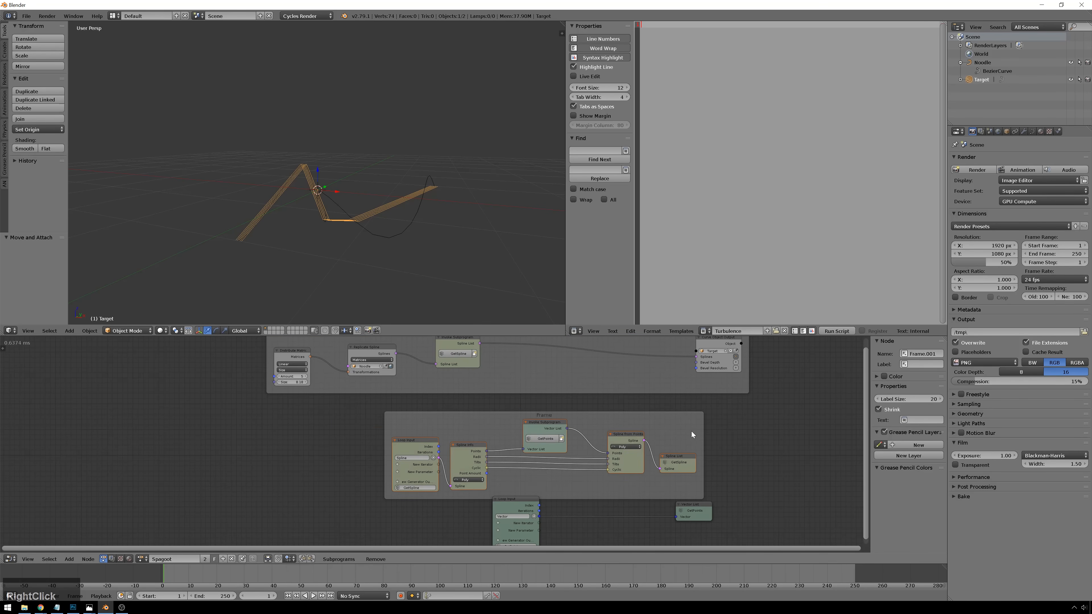
pyautogui.moveTo(646, 424); pyautogui.dragTo(642, 418)
# Move the GetPoints loop input and its Vector List generator down, clear of the GetSpline frame
pyautogui.moveTo(748, 458); pyautogui.dragTo(752, 390, button='middle')
pyautogui.scroll(1, 714, 487)
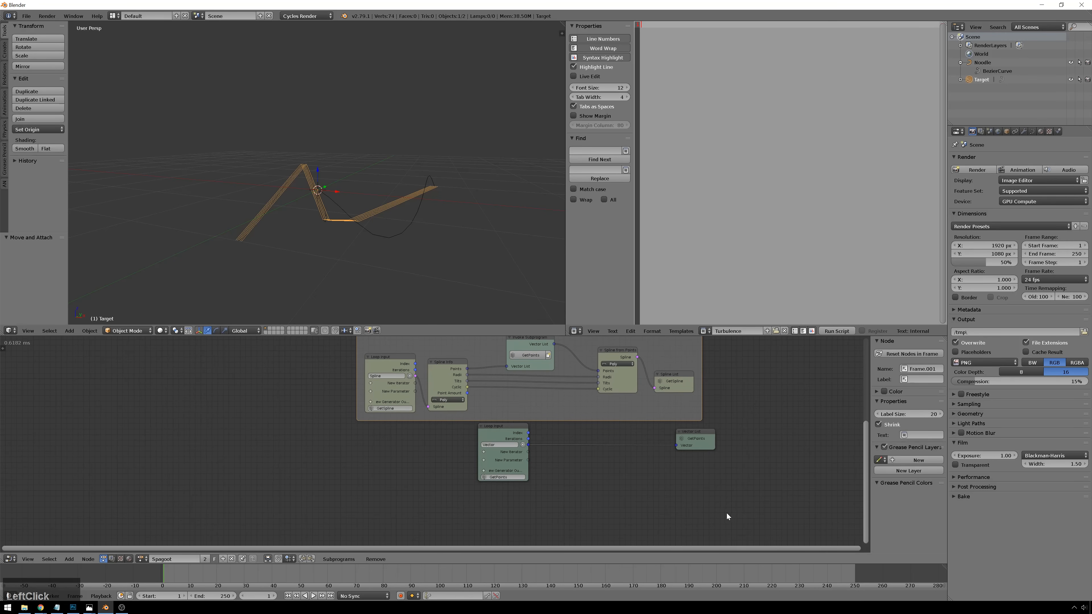
pyautogui.moveTo(726, 512); pyautogui.dragTo(482, 437)
pyautogui.press('a')
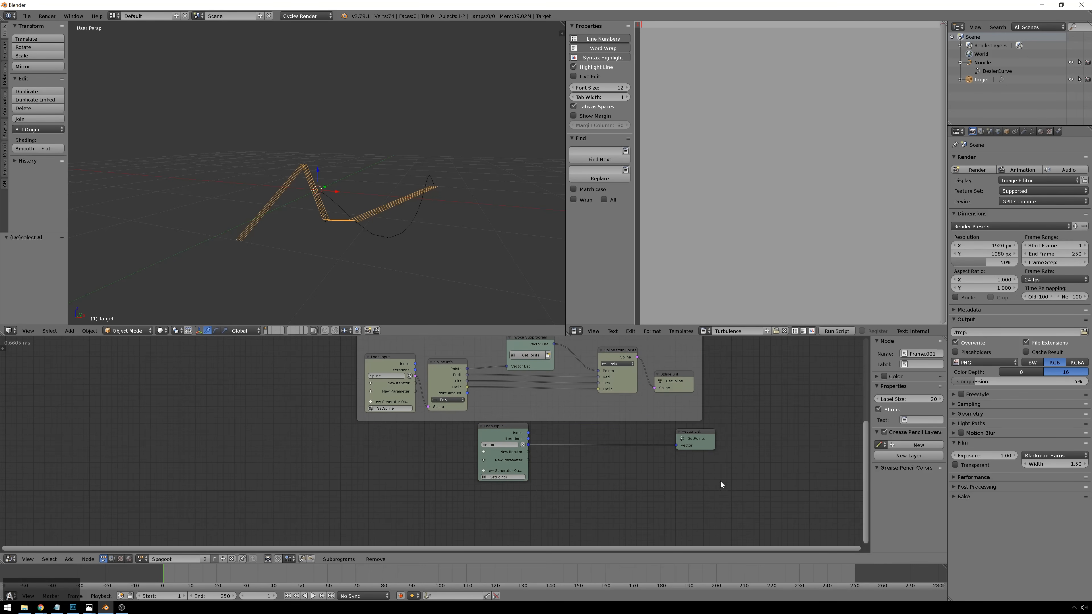
pyautogui.moveTo(721, 482); pyautogui.dragTo(501, 439)
pyautogui.press('g')
pyautogui.click(647, 504)
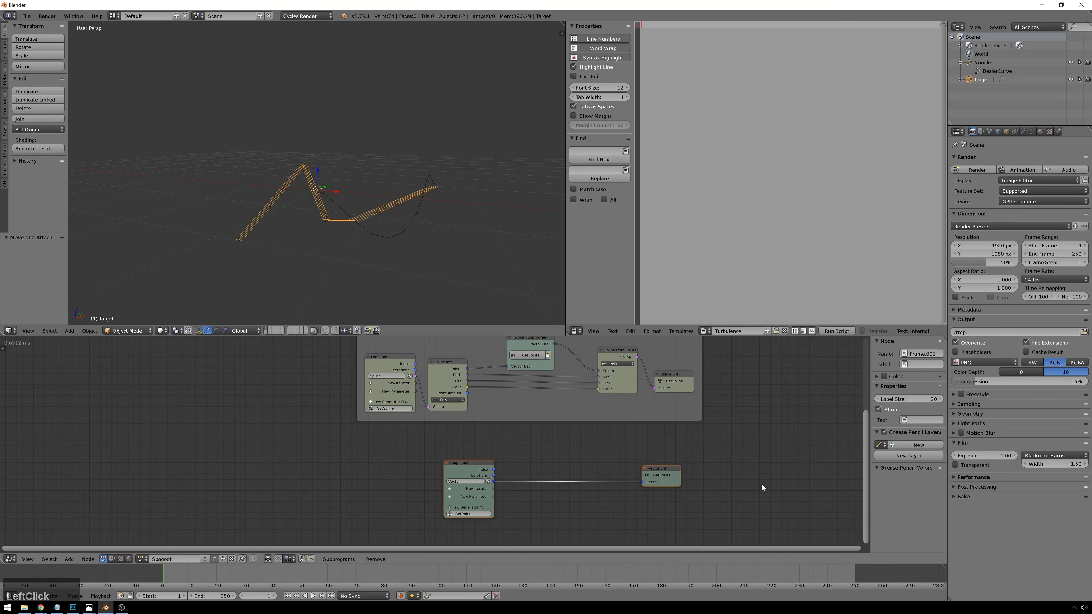
# Add a third Frame and enclose the GetPoints loop input and Vector List generator in it
pyautogui.moveTo(761, 484); pyautogui.dragTo(748, 432, button='middle')
pyautogui.hotkey('shift', 'a')
pyautogui.click(722, 454)
pyautogui.click(719, 456)
pyautogui.moveTo(638, 472); pyautogui.dragTo(376, 436)
pyautogui.press('a')
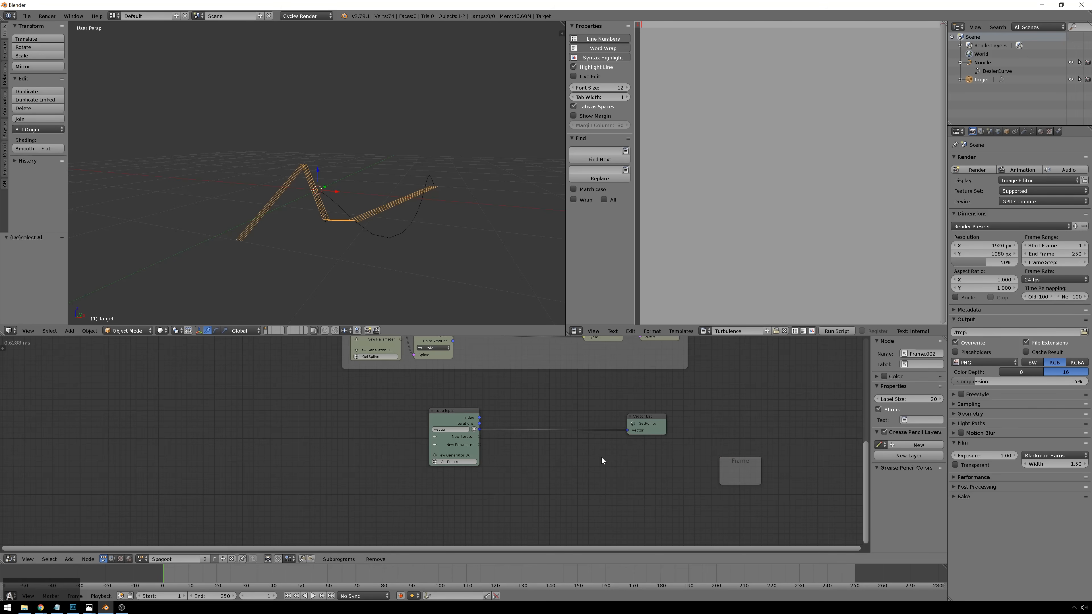
pyautogui.moveTo(679, 481); pyautogui.dragTo(408, 400)
pyautogui.moveTo(683, 423); pyautogui.dragTo(739, 475, button='right')
# Position the GetPoints frame beneath the GetSpline frame and shift its Vector List generator slightly to the right
pyautogui.moveTo(618, 474); pyautogui.dragTo(612, 445, button='right')
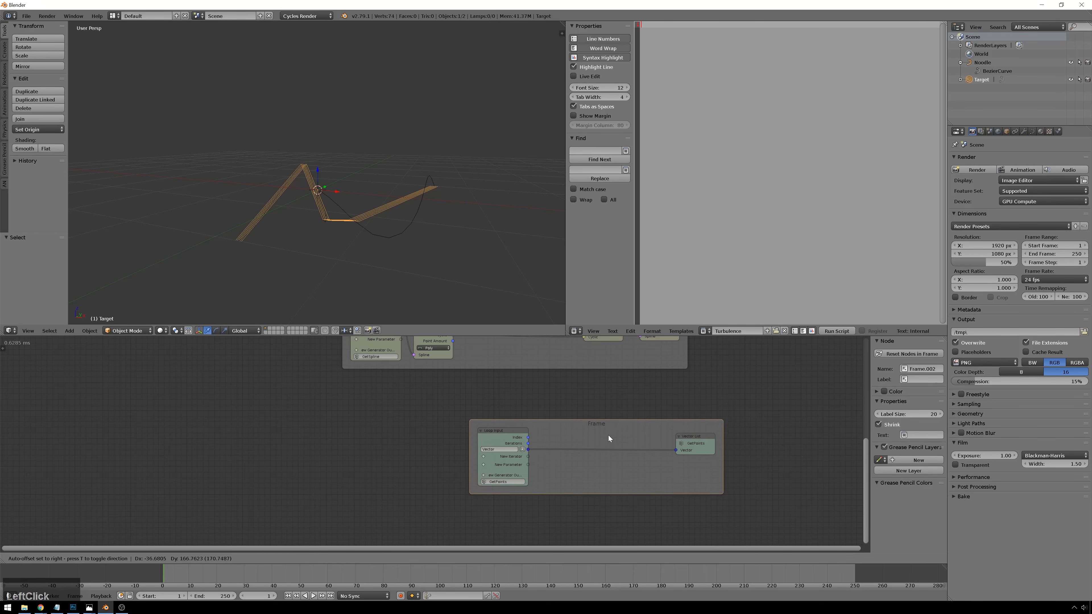
pyautogui.moveTo(572, 435); pyautogui.dragTo(507, 427)
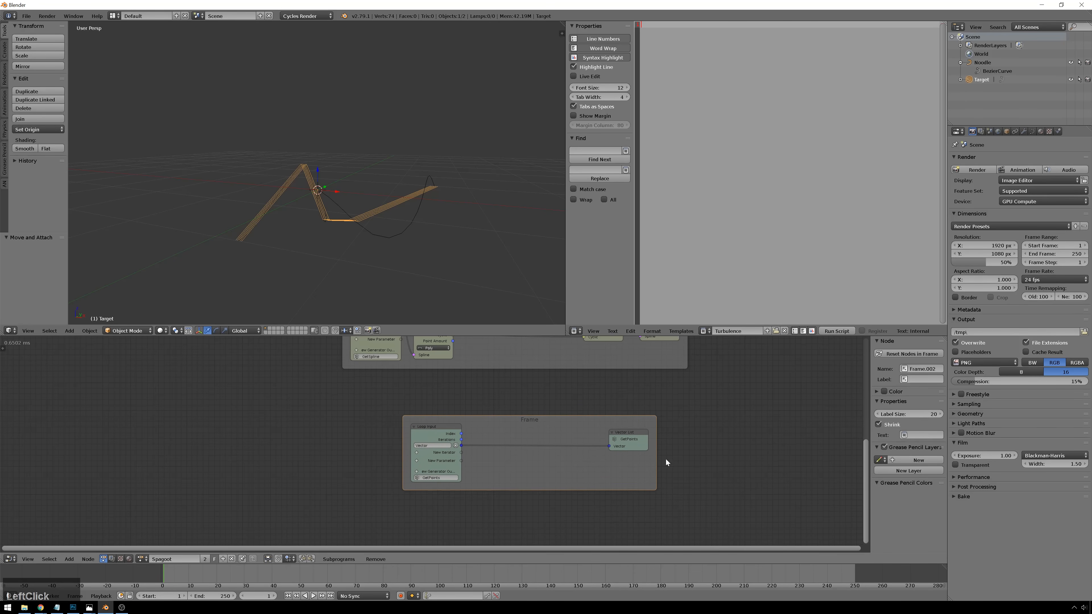
pyautogui.moveTo(620, 447); pyautogui.dragTo(639, 442)
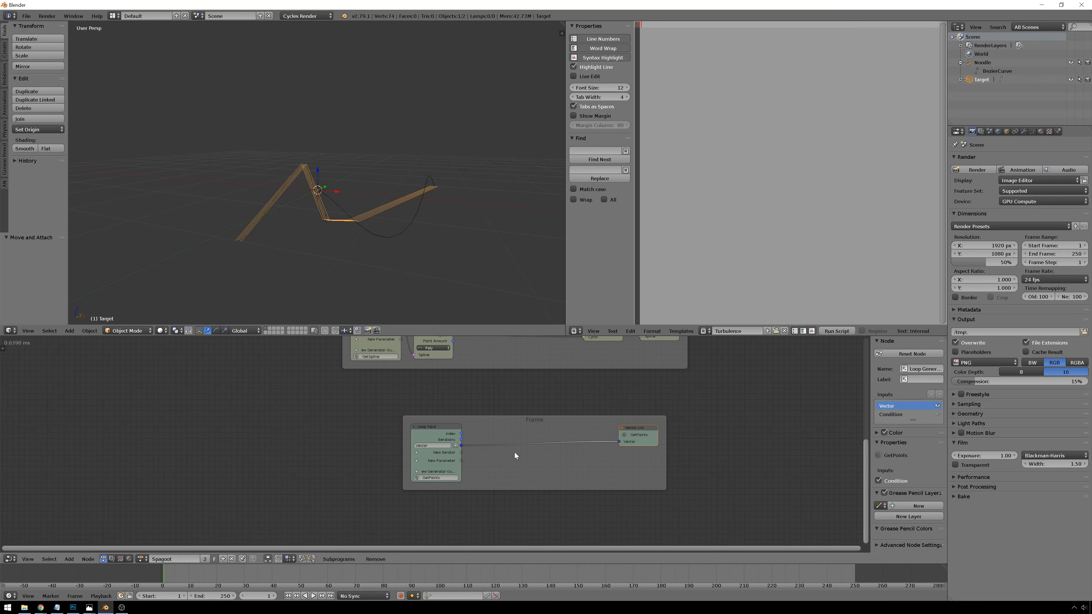
# Add a Script subprogram node and place it below the GetPoints frame
pyautogui.scroll(1, 539, 457)
pyautogui.moveTo(547, 463); pyautogui.dragTo(537, 433, button='middle')
pyautogui.hotkey('shift', 'a')
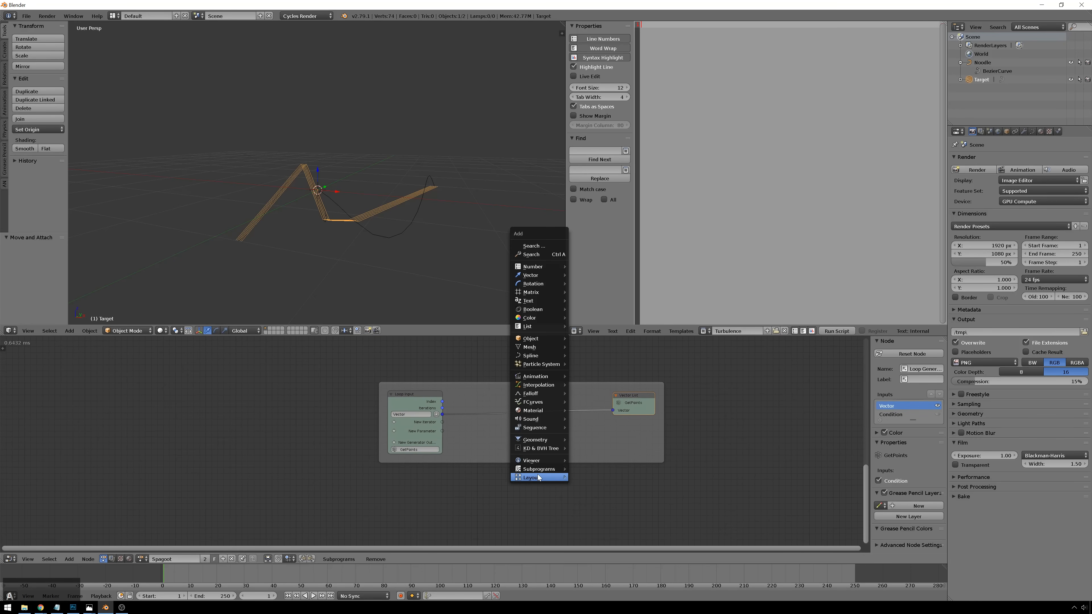
pyautogui.click(555, 480)
pyautogui.click(641, 530)
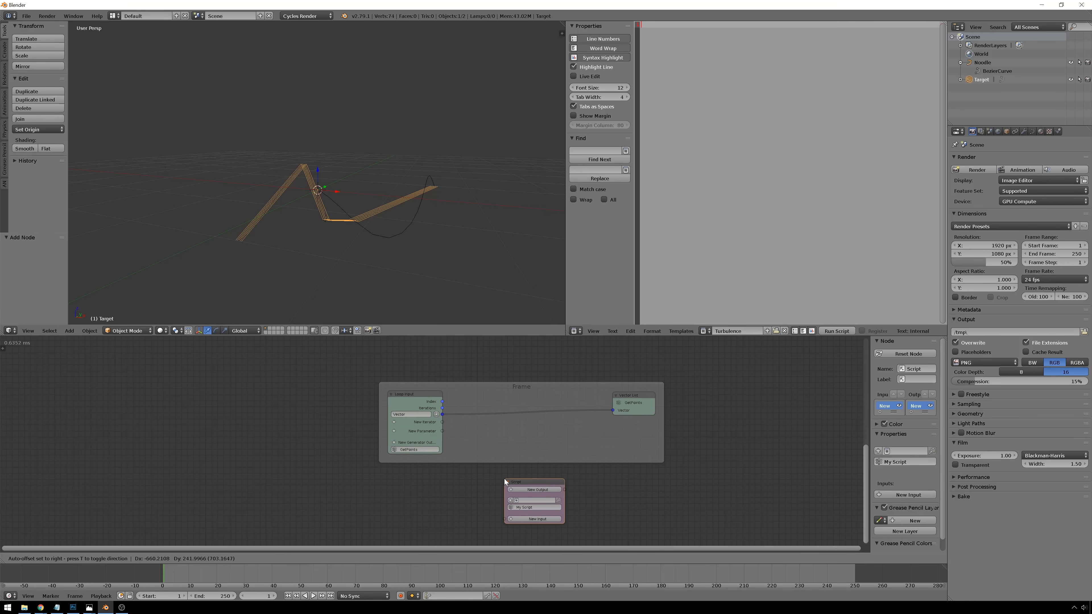
pyautogui.click(504, 479)
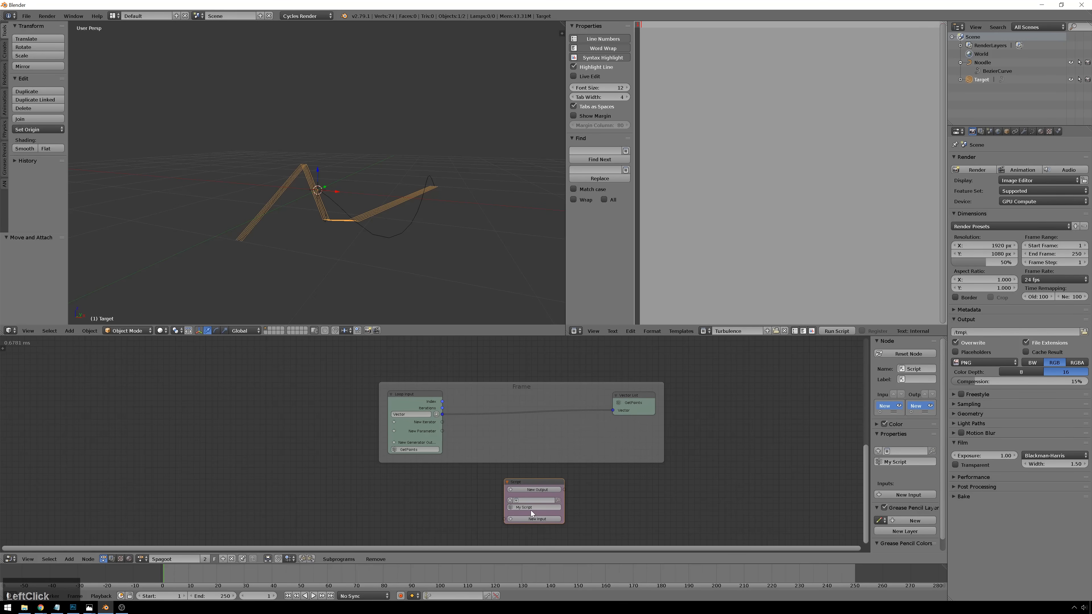
# Add a Vector input to the Script node and name it inPoint
pyautogui.click(519, 519)
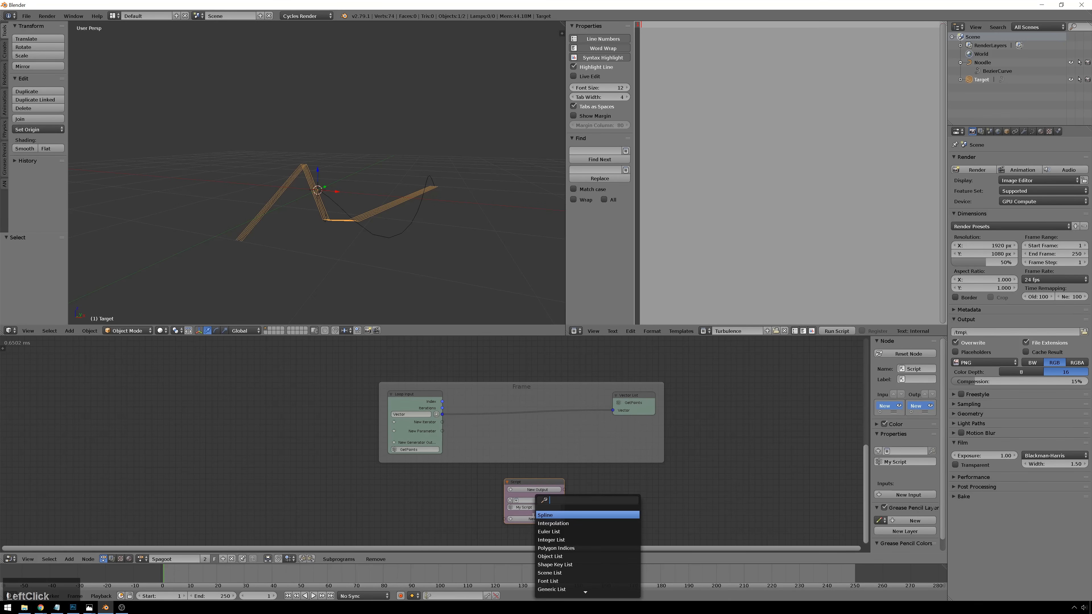
pyautogui.write('vector')
pyautogui.press('Return')
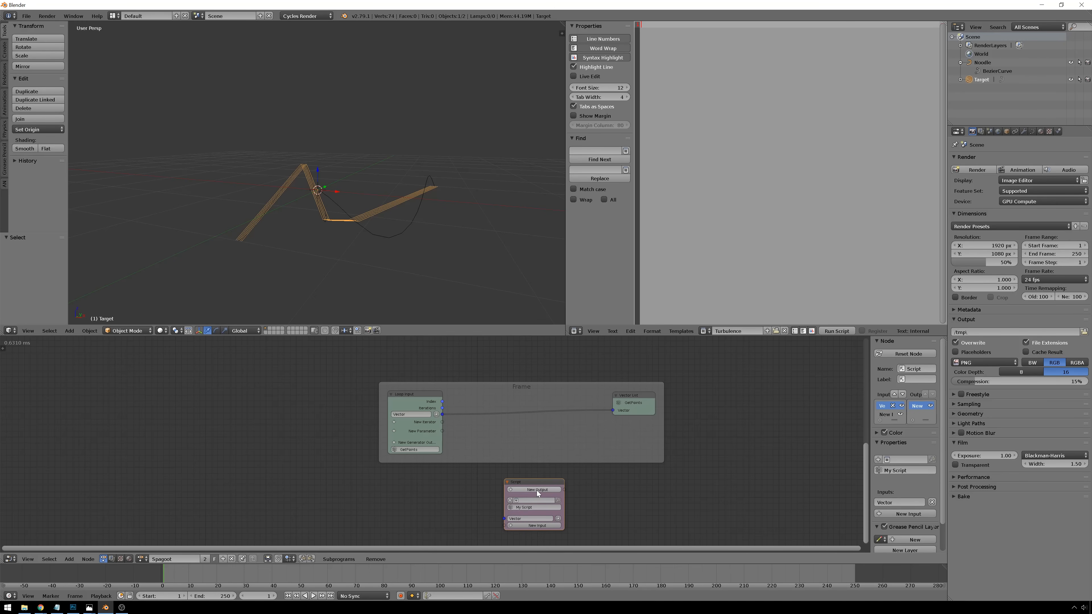
pyautogui.click(528, 518)
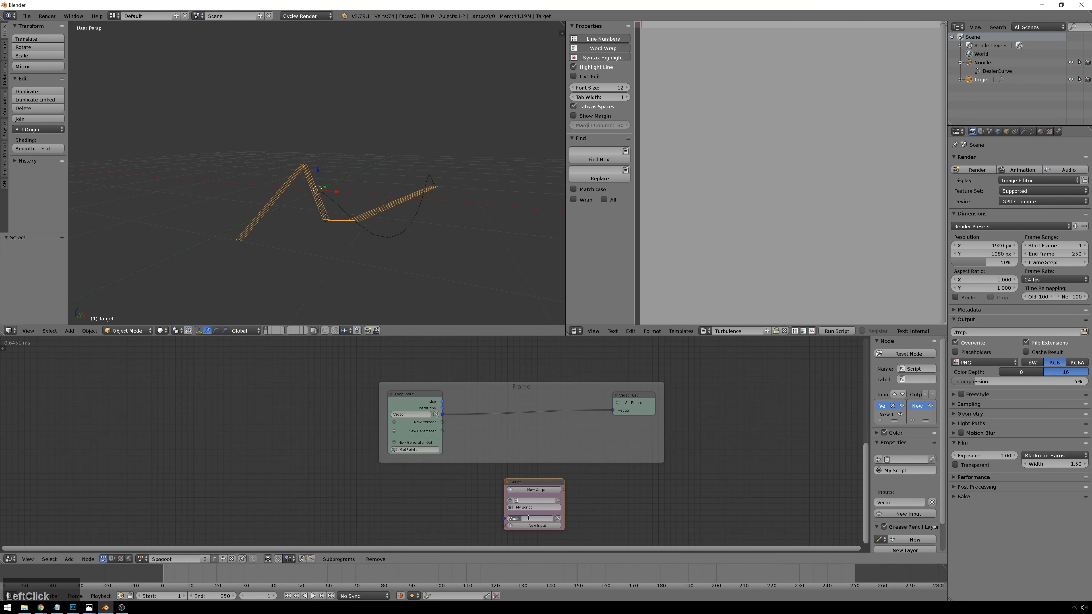
pyautogui.write('inPoint')
pyautogui.press('Return')
# Add a Vector output to the Script node and name it noisePoint
pyautogui.click(534, 489)
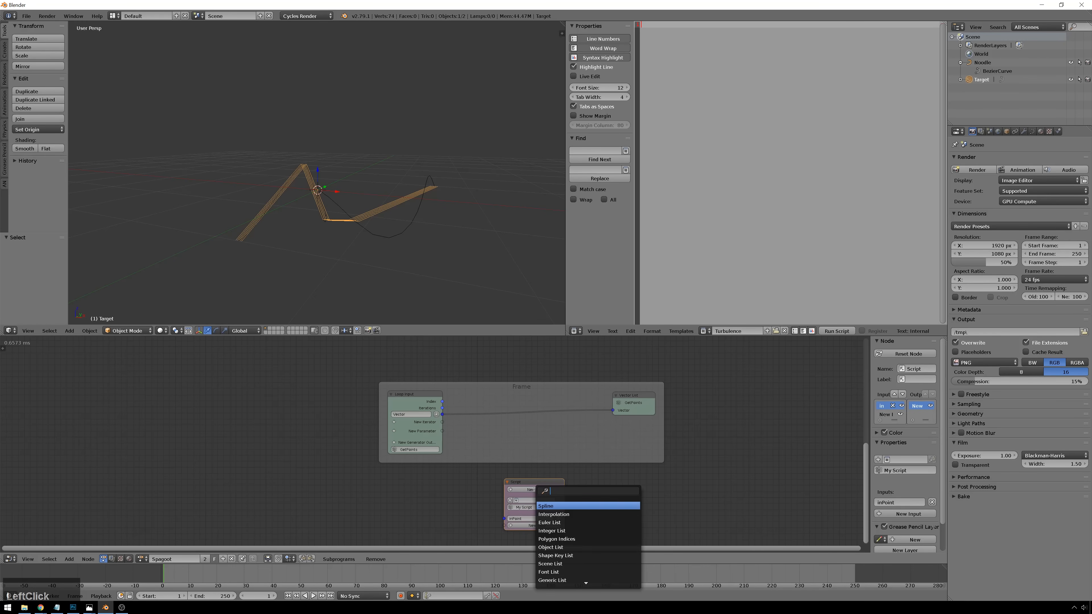
pyautogui.write('vec')
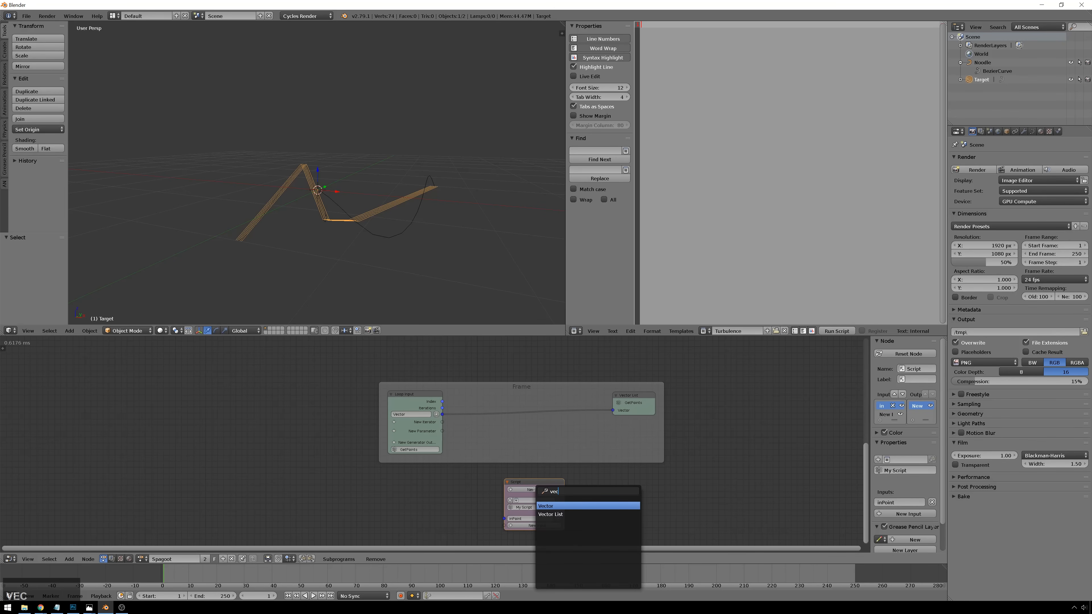
pyautogui.press('Return')
pyautogui.click(534, 489)
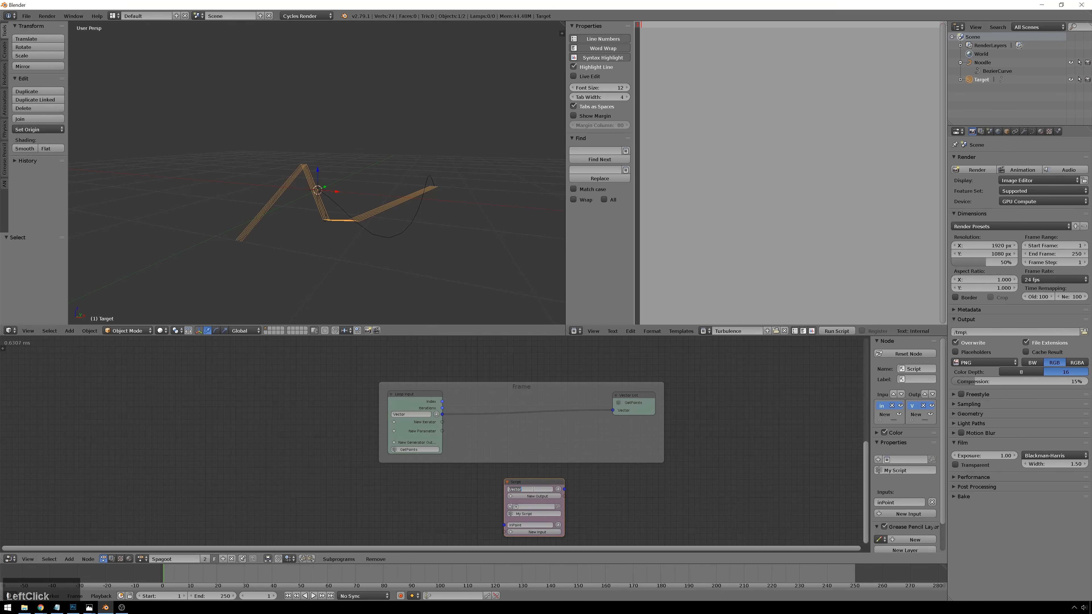
pyautogui.write('noisePoint')
pyautogui.press('Return')
pyautogui.moveTo(550, 486); pyautogui.dragTo(540, 453)
pyautogui.hotkey('ctrl', 'z')
pyautogui.hotkey('ctrl', 'z')
pyautogui.hotkey('shift', 'a')
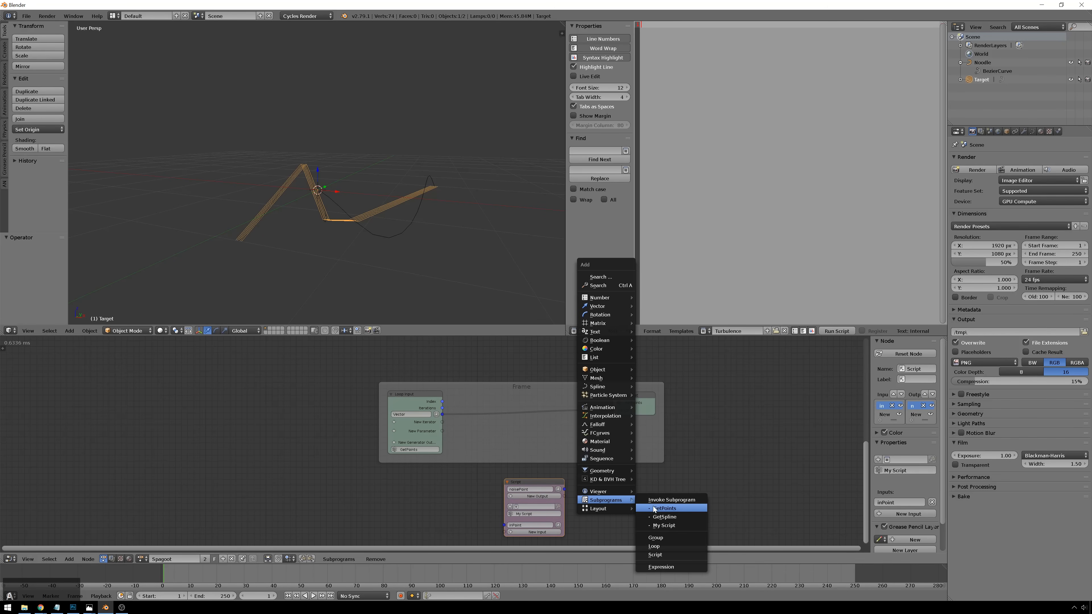
# Rename the Script subprogram from My Script to PointNoise
pyautogui.click(711, 502)
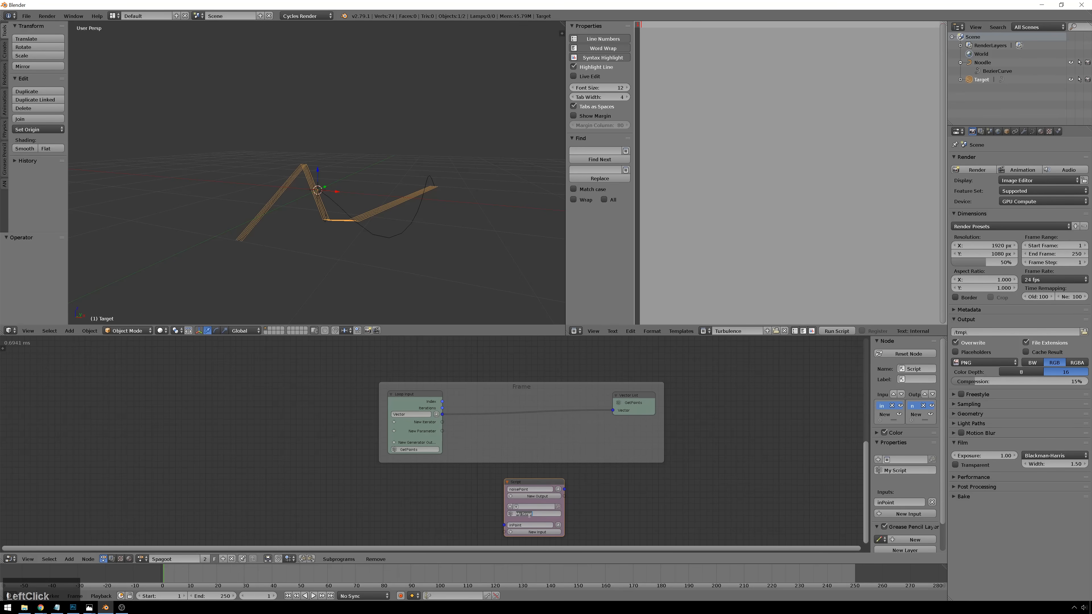
pyautogui.write('PointNoise')
pyautogui.press('BackSpace')
pyautogui.press('Return')
# Add an Invoke Subprogram node for PointNoise and insert it on the link between the GetPoints loop input and the Vector List generator
pyautogui.hotkey('shift', 'a')
pyautogui.moveTo(643, 488)
pyautogui.click(686, 514)
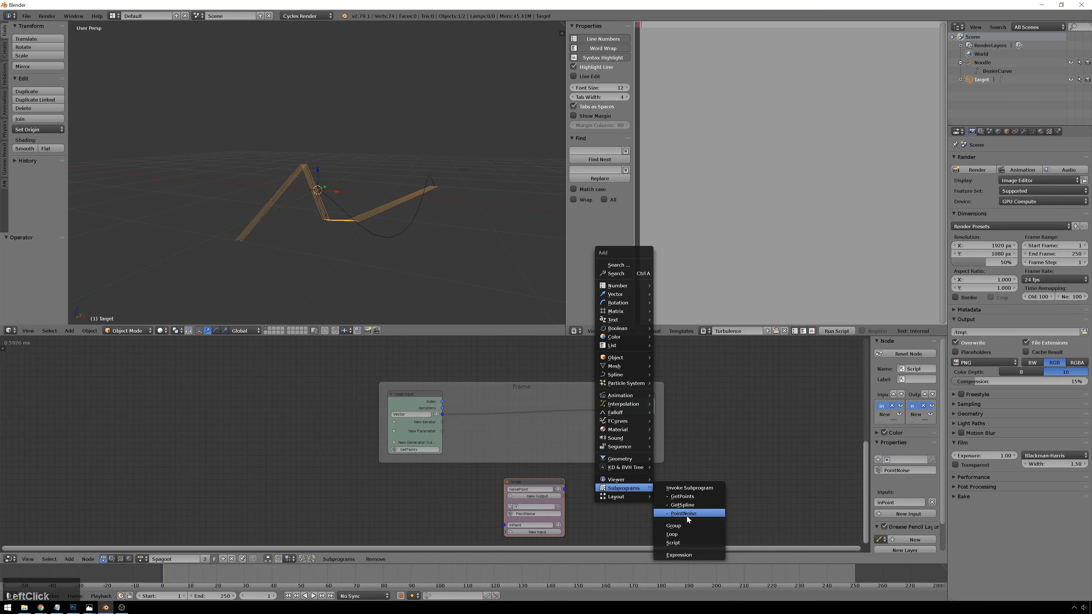
pyautogui.click(484, 395)
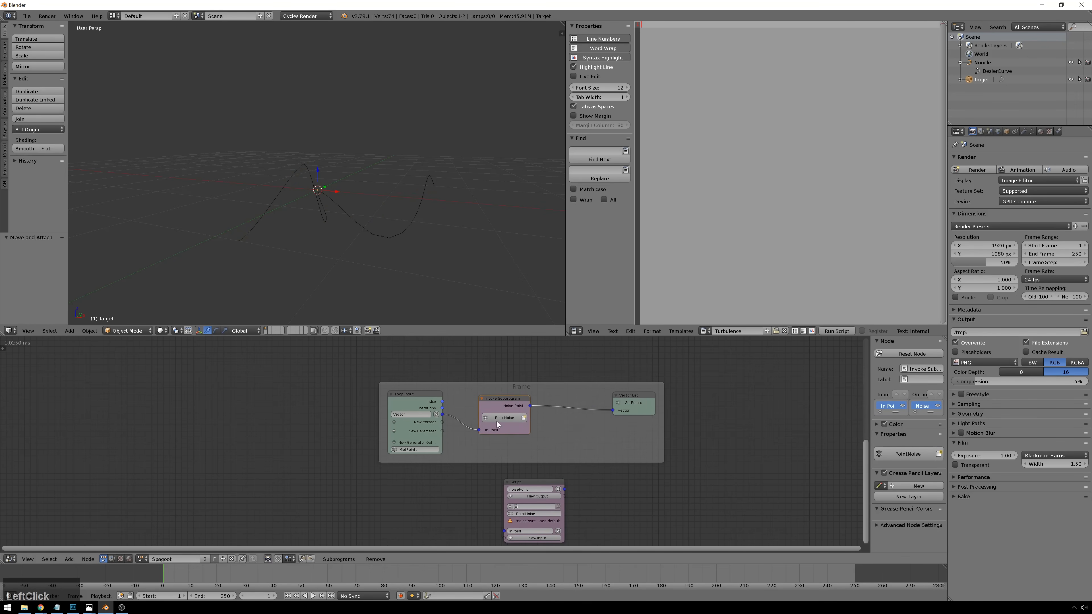
# Assign the Turbulence text block to the Script node and place the node beneath the PointNoise invoke node
pyautogui.moveTo(535, 481); pyautogui.dragTo(519, 481)
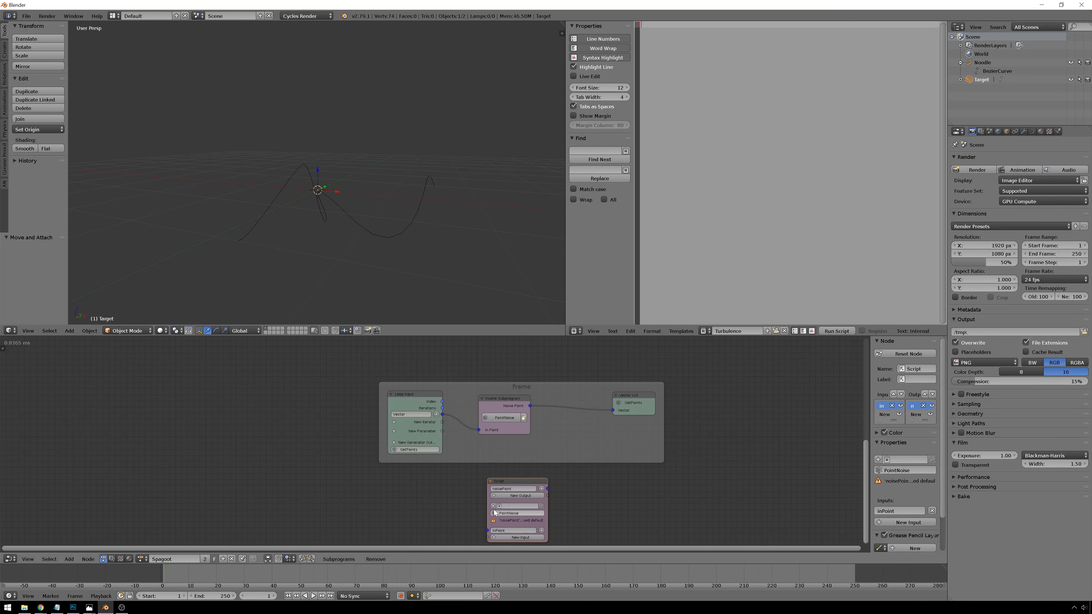
pyautogui.click(518, 506)
pyautogui.click(520, 521)
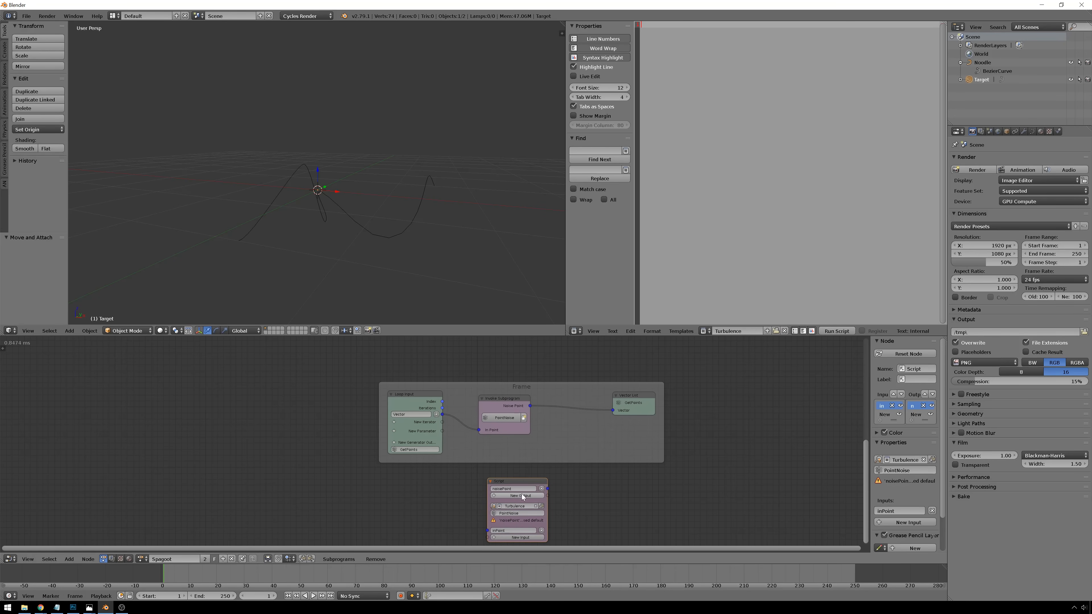
pyautogui.click(670, 32)
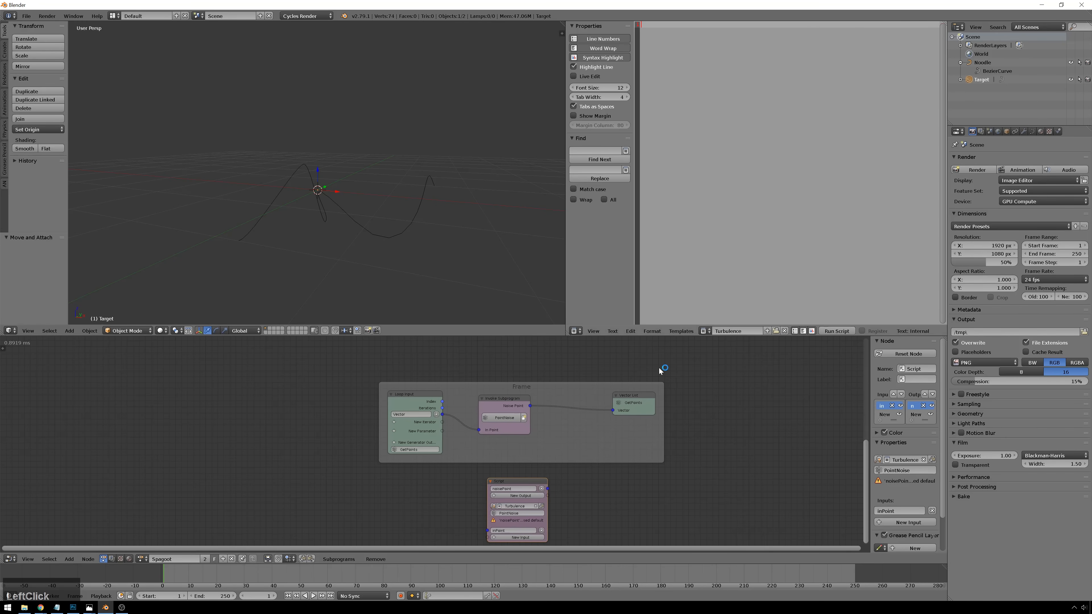
pyautogui.moveTo(511, 483); pyautogui.dragTo(504, 479)
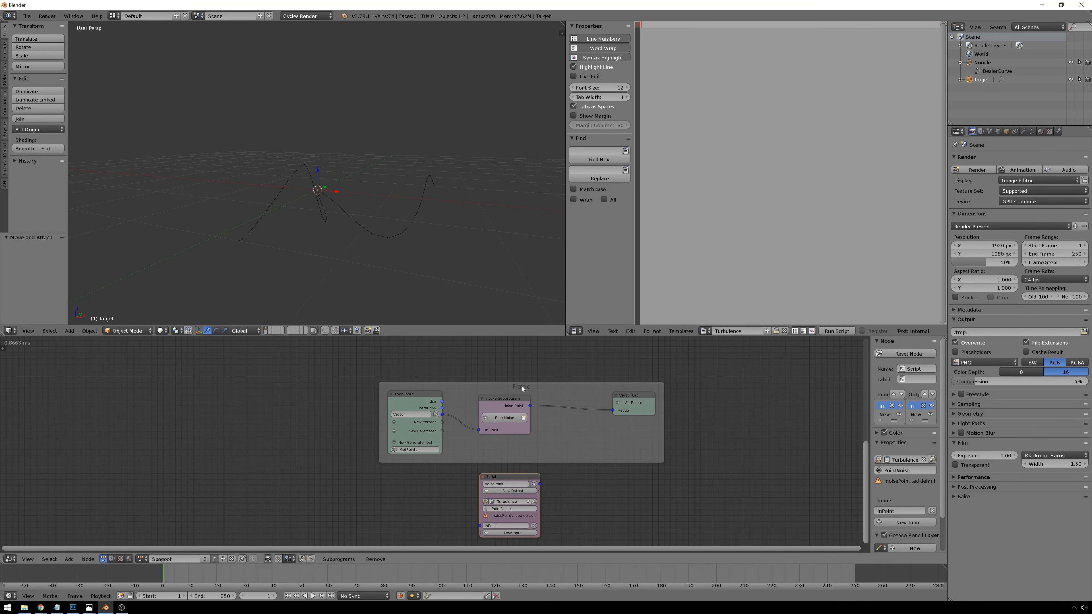
# Write the line noisePoint = inPoint in the Turbulence text block
pyautogui.click(694, 70)
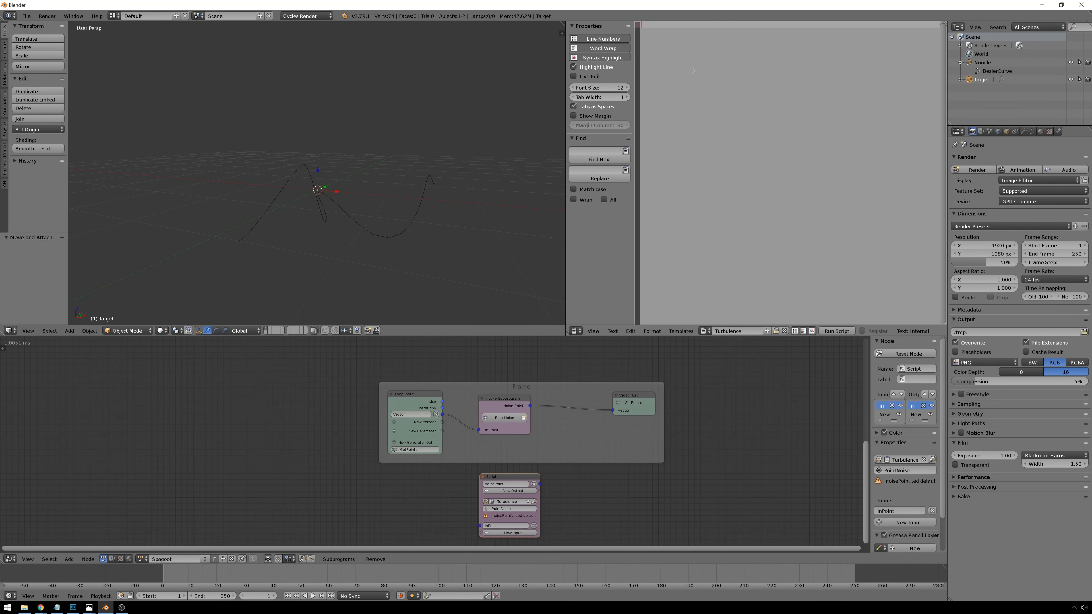
pyautogui.write('noisePoint')
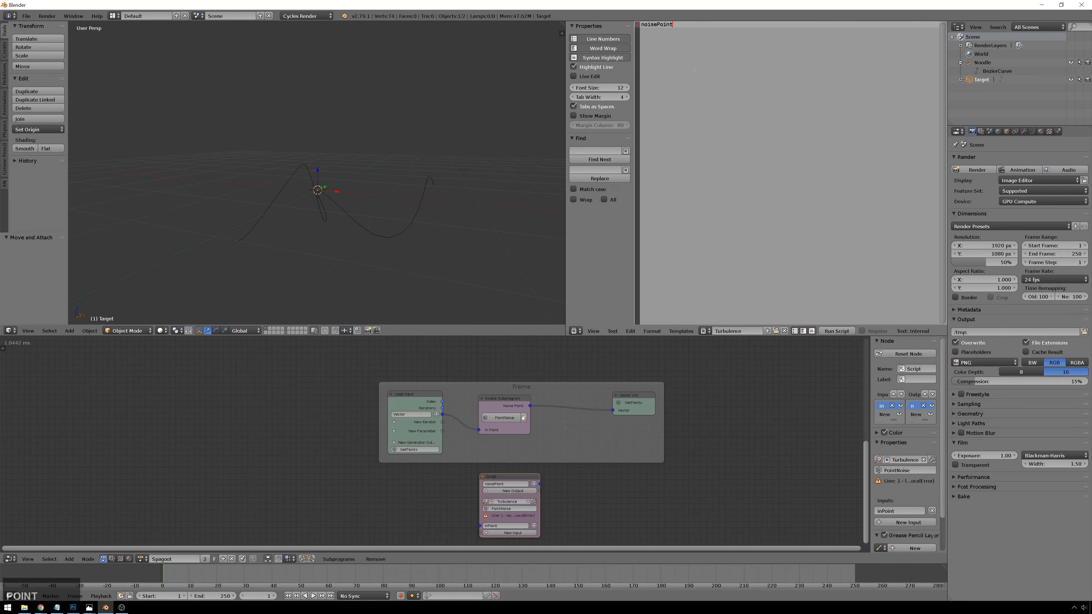
pyautogui.write(' = inPoint')
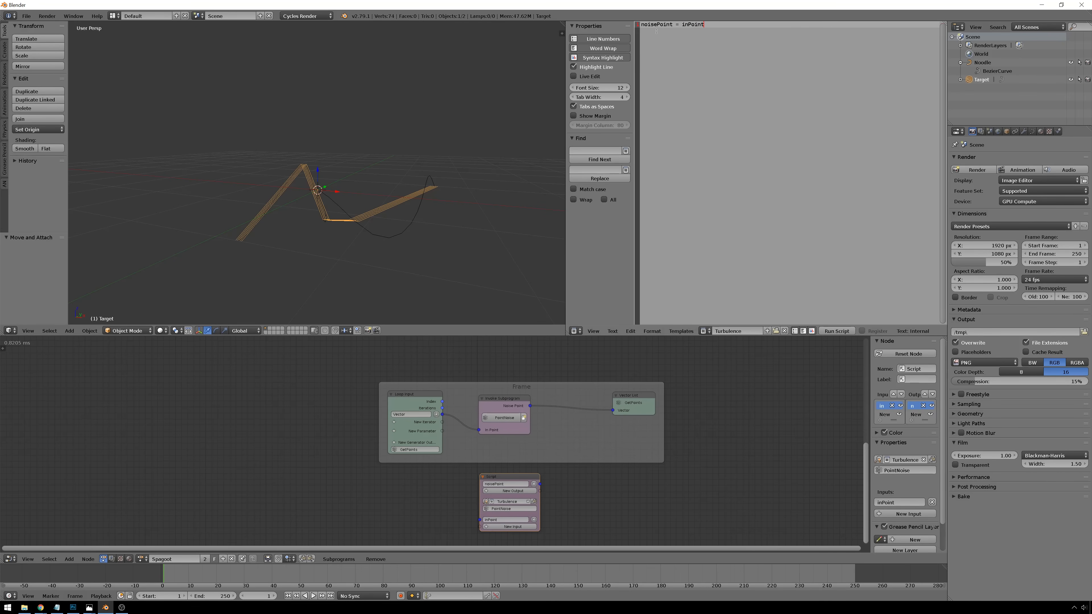
pyautogui.doubleClick(666, 25)
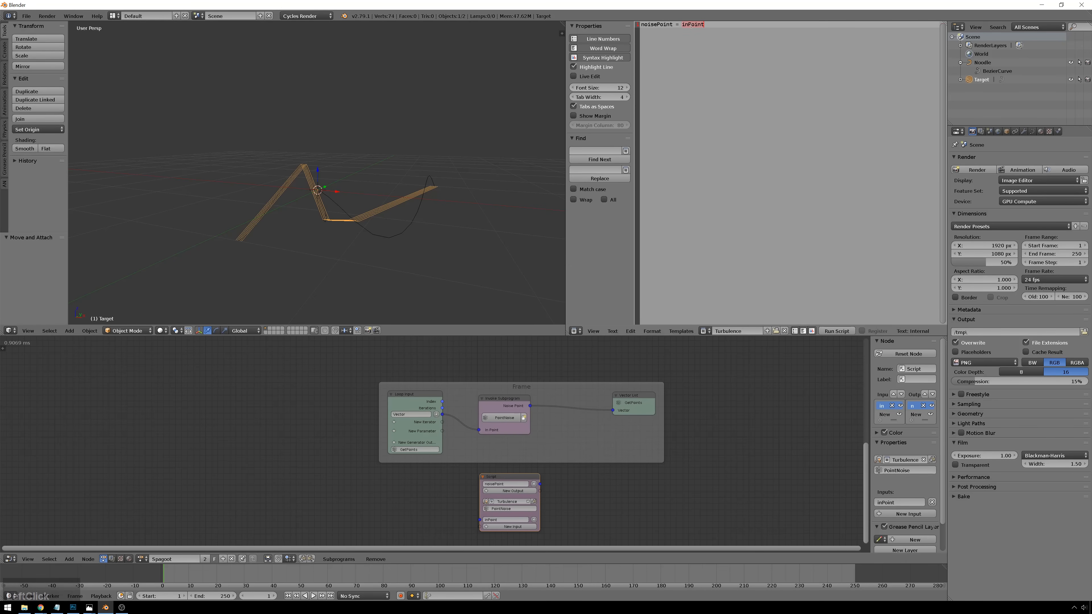
pyautogui.click(703, 26)
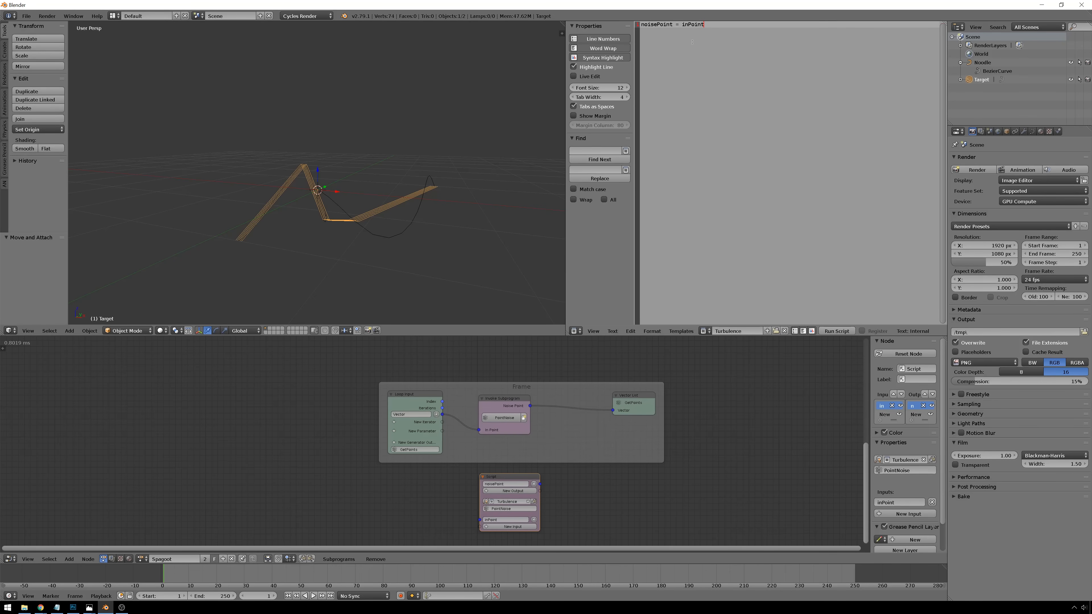
pyautogui.click(683, 24)
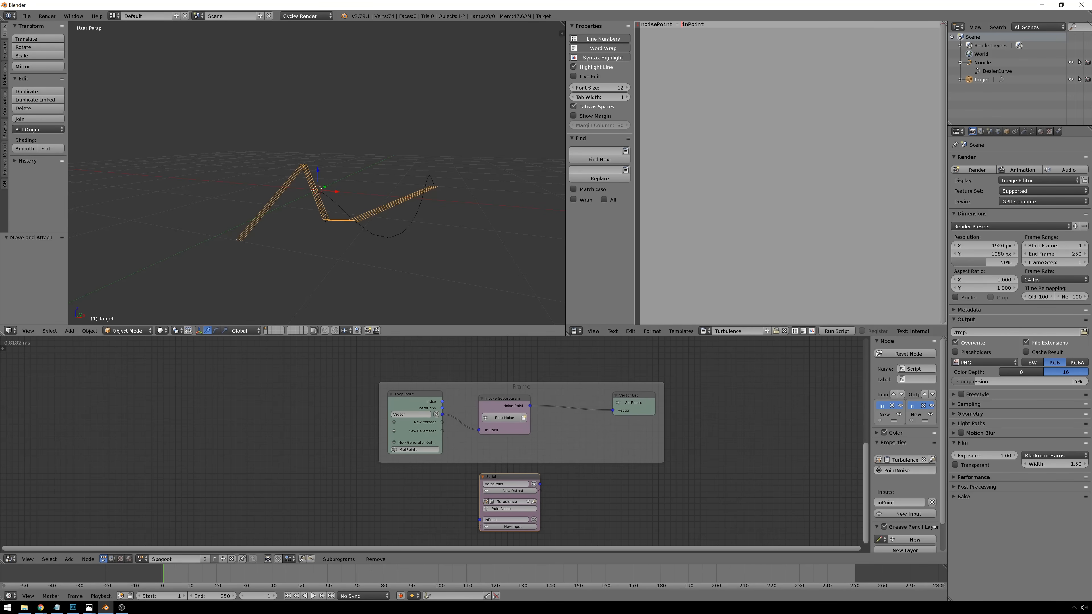
# Switch to the Blender API documentation in the browser and examine the turbulence_vector function's parameters and return type
pyautogui.click(40, 607)
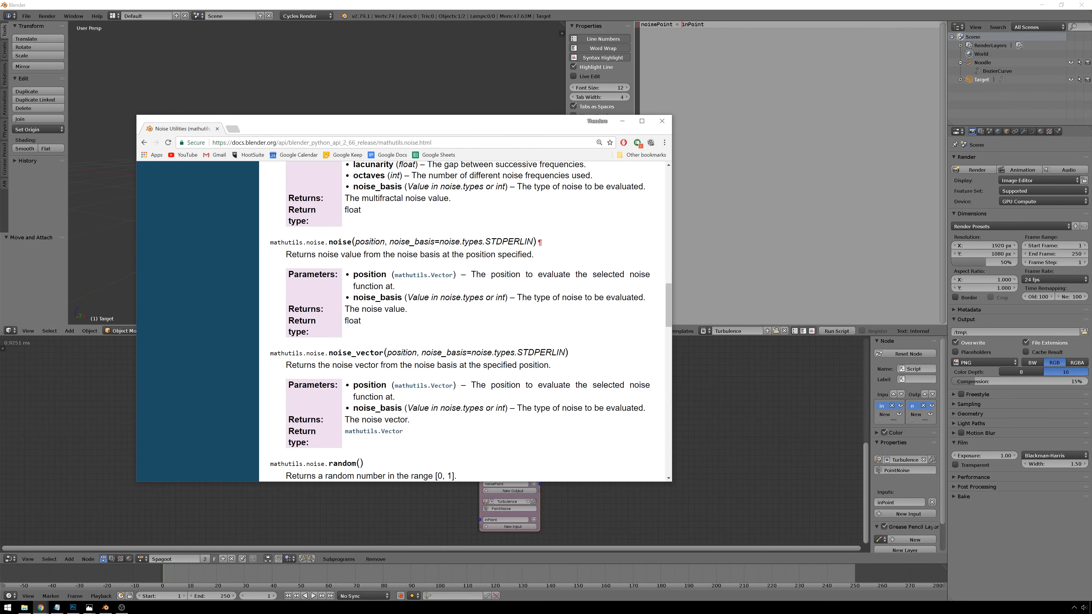
pyautogui.scroll(-5, 404, 322)
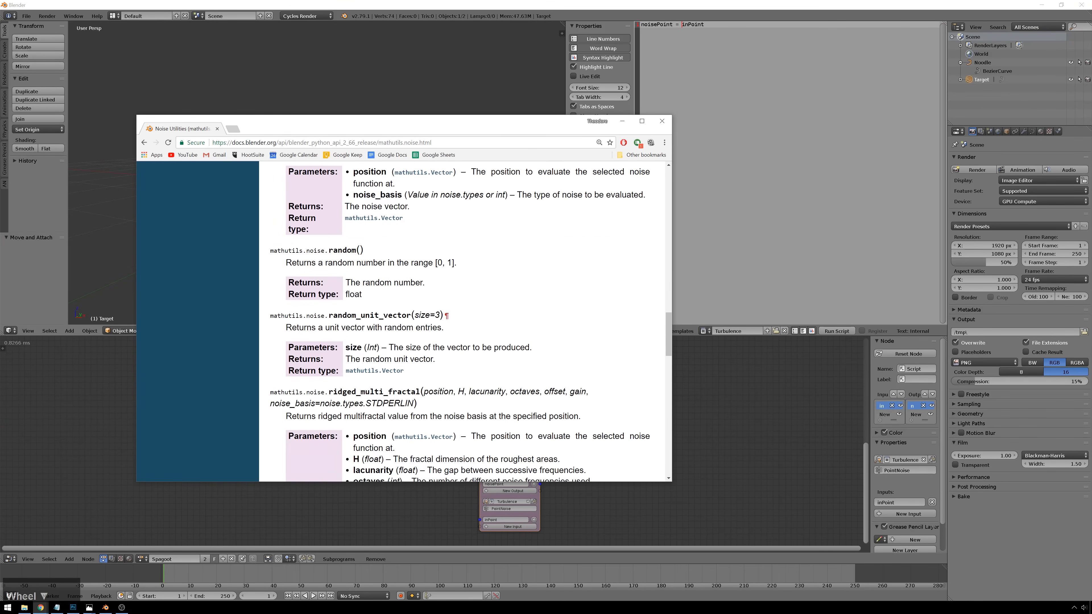
pyautogui.scroll(-8, 459, 322)
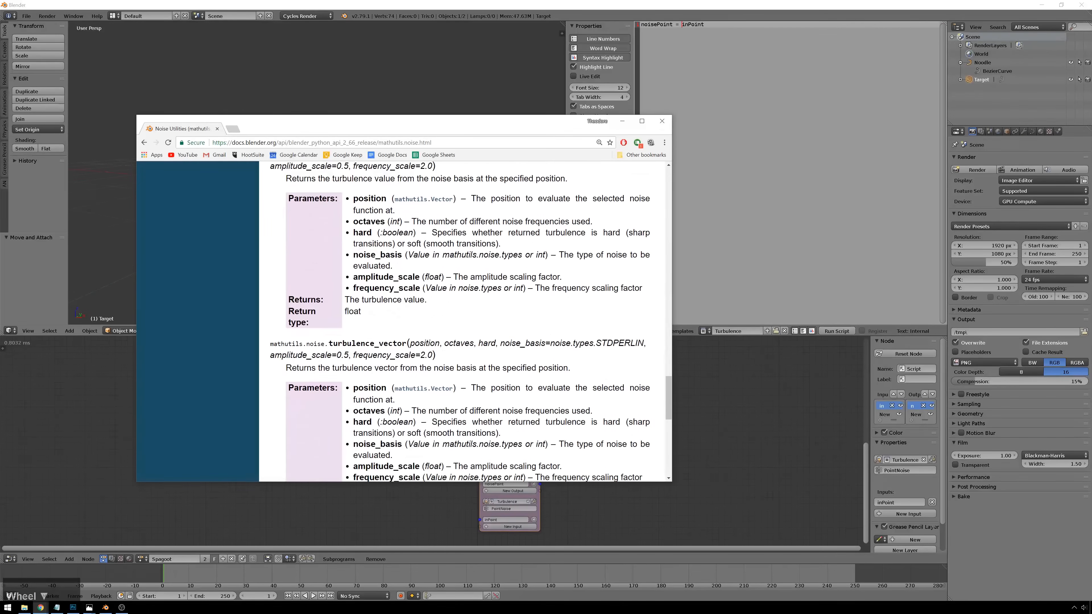
pyautogui.scroll(-3, 404, 320)
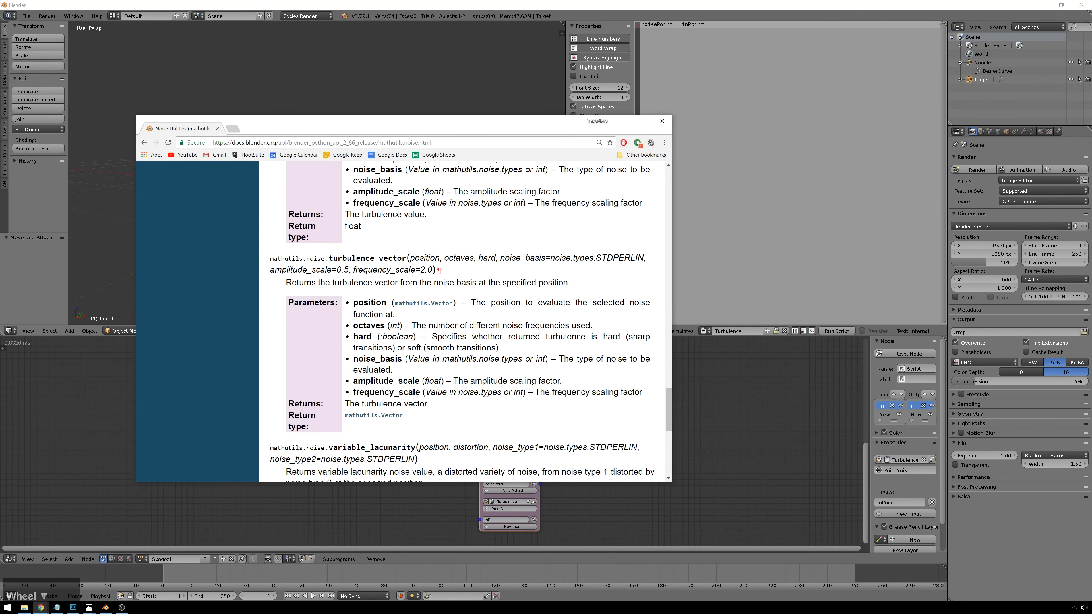
pyautogui.moveTo(406, 258); pyautogui.dragTo(347, 258)
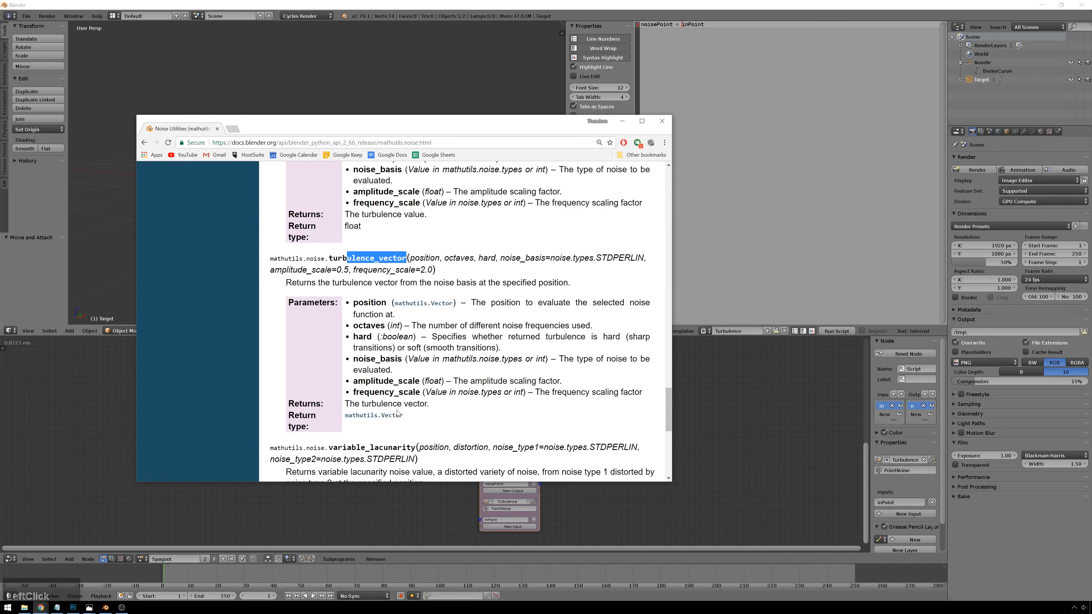
pyautogui.moveTo(403, 416); pyautogui.dragTo(345, 415)
pyautogui.moveTo(408, 380); pyautogui.dragTo(404, 380)
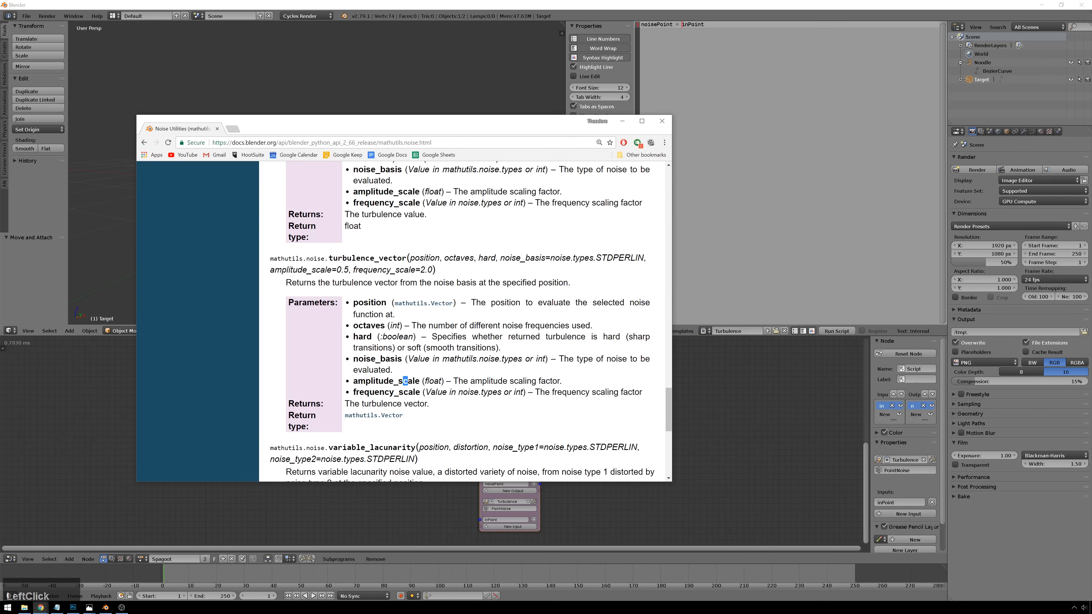
pyautogui.click(452, 274)
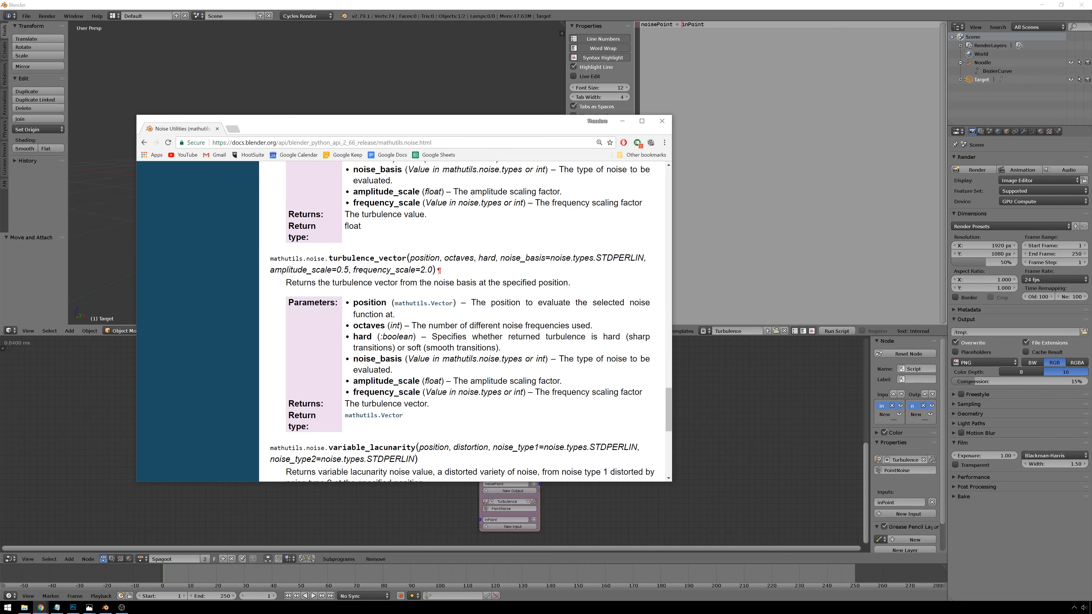
# Copy the full mathutils.noise.turbulence_vector signature and paste it in Blender's Turbulence script in place of inPoint
pyautogui.doubleClick(425, 258)
pyautogui.moveTo(270, 258)
pyautogui.mouseDown()
pyautogui.moveTo(352, 259)
pyautogui.moveTo(456, 284)
pyautogui.moveTo(435, 270)
pyautogui.mouseUp()
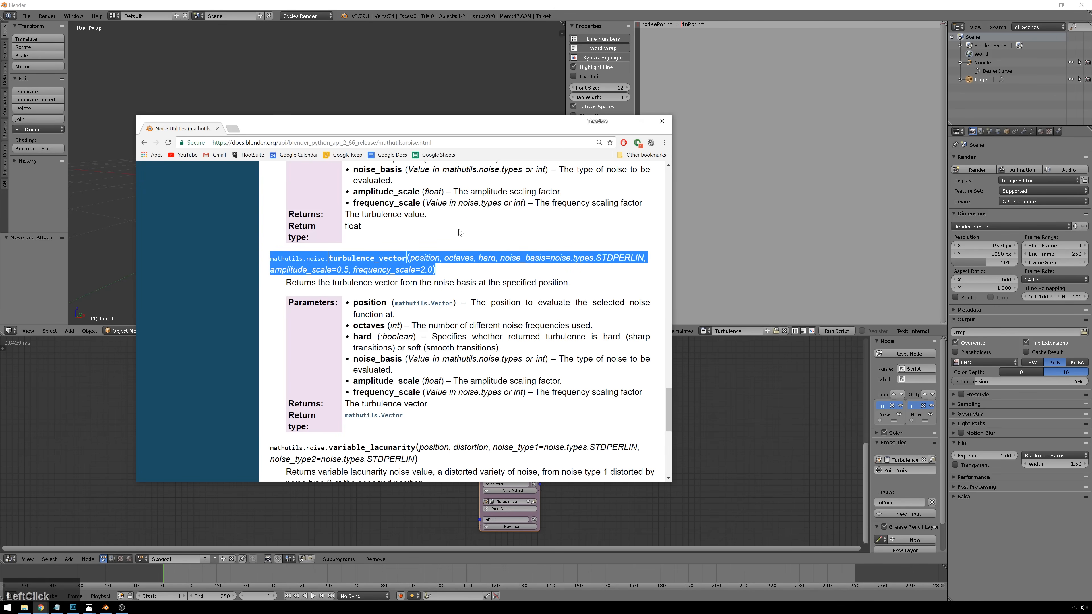
pyautogui.hotkey('ctrl', 'c')
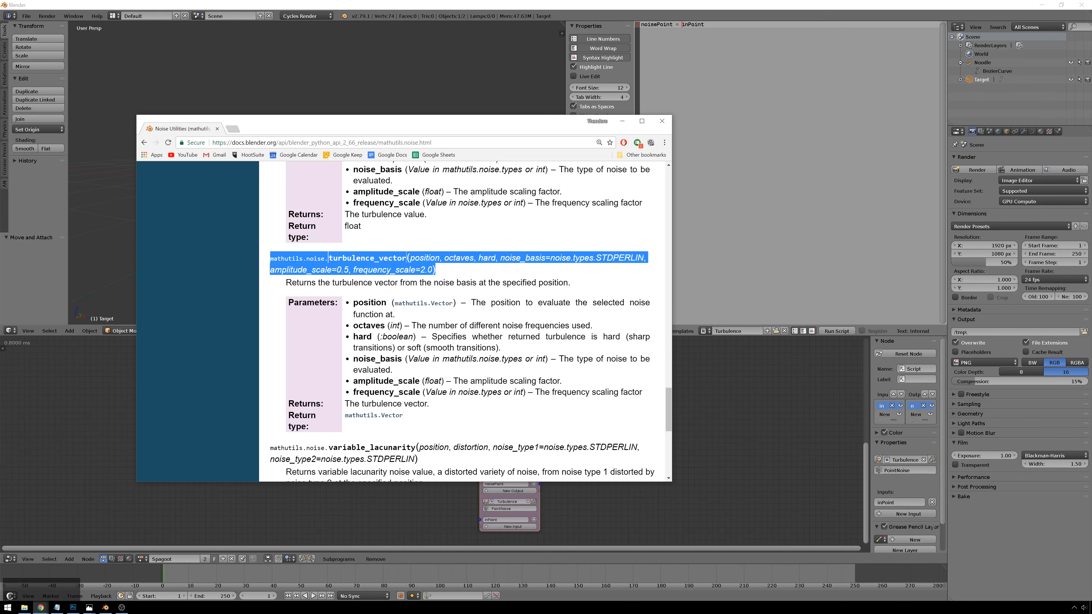
pyautogui.hotkey('alt', 'Tab')
pyautogui.hotkey('ctrl', 'v')
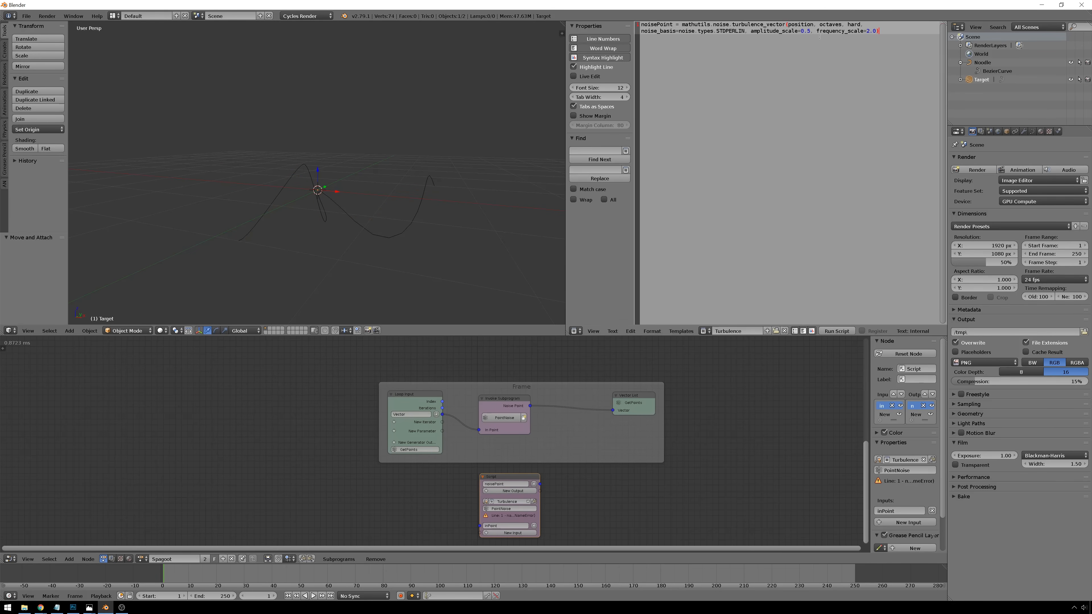
# Replace the position argument of turbulence_vector with inPoint
pyautogui.doubleClick(800, 24)
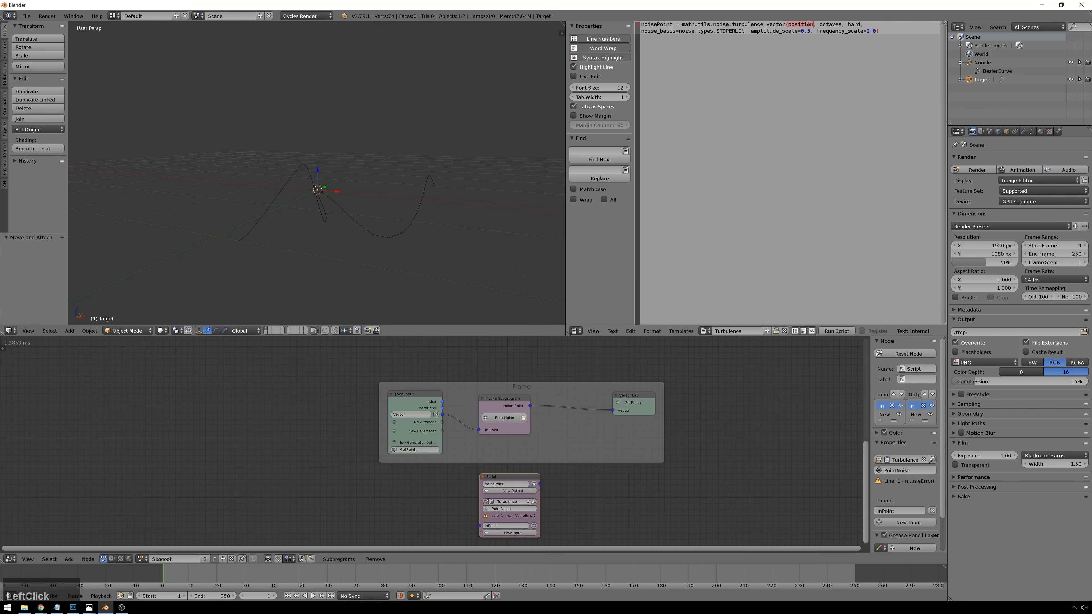
pyautogui.write('in')
pyautogui.press('BackSpace')
pyautogui.write('nPoint')
# Delete the default values =2.0 and =0.5 from the frequency_scale and amplitude_scale arguments
pyautogui.hotkey('ctrl', 'Right')
pyautogui.hotkey('ctrl', 'Right')
pyautogui.press('BackSpace')
pyautogui.press('BackSpace')
pyautogui.press('BackSpace')
pyautogui.press('BackSpace')
pyautogui.hotkey('ctrl', 'Left')
pyautogui.press('Left')
pyautogui.press('Left')
pyautogui.press('BackSpace')
pyautogui.press('BackSpace')
pyautogui.press('BackSpace')
pyautogui.press('BackSpace')
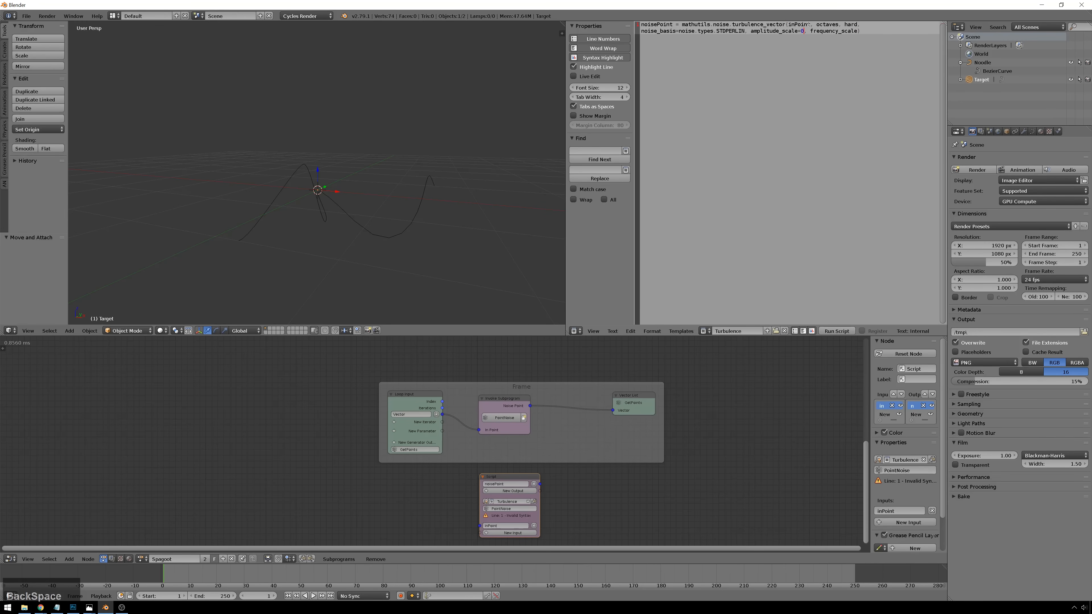
# Remove the default =noise.types.STDPERLIN from the noise_basis argument
pyautogui.press('Up')
pyautogui.hotkey('ctrl', 'Right')
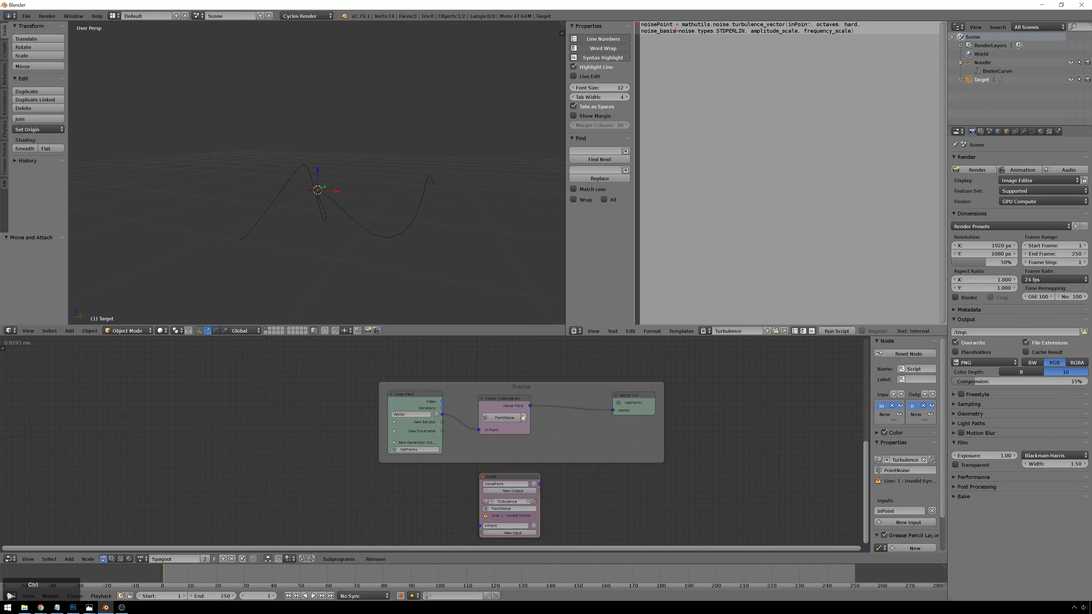
pyautogui.hotkey('ctrl', 'shift', 'Right')
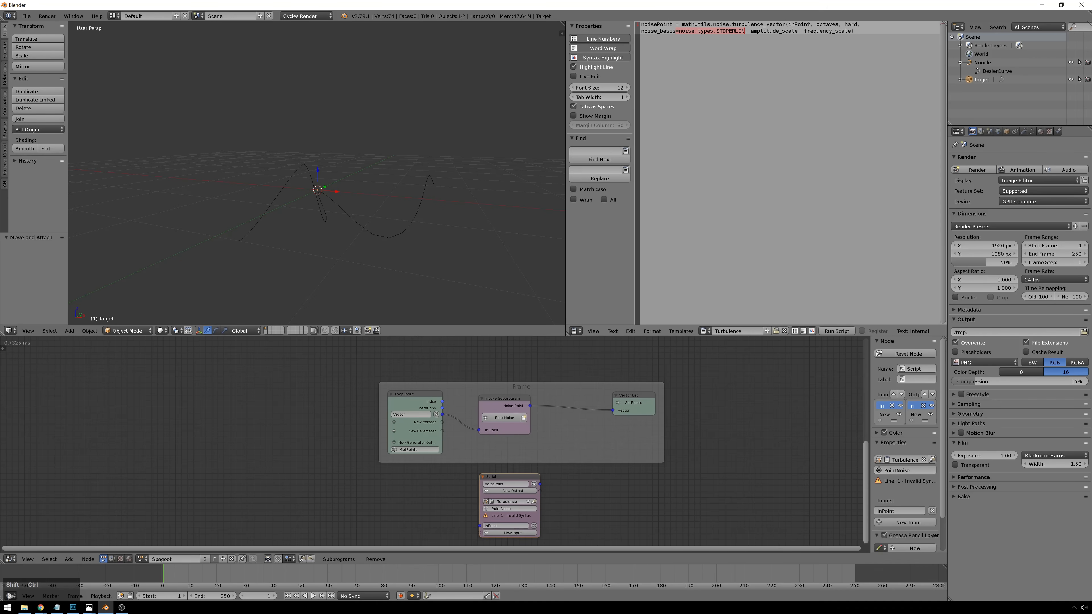
pyautogui.press('BackSpace')
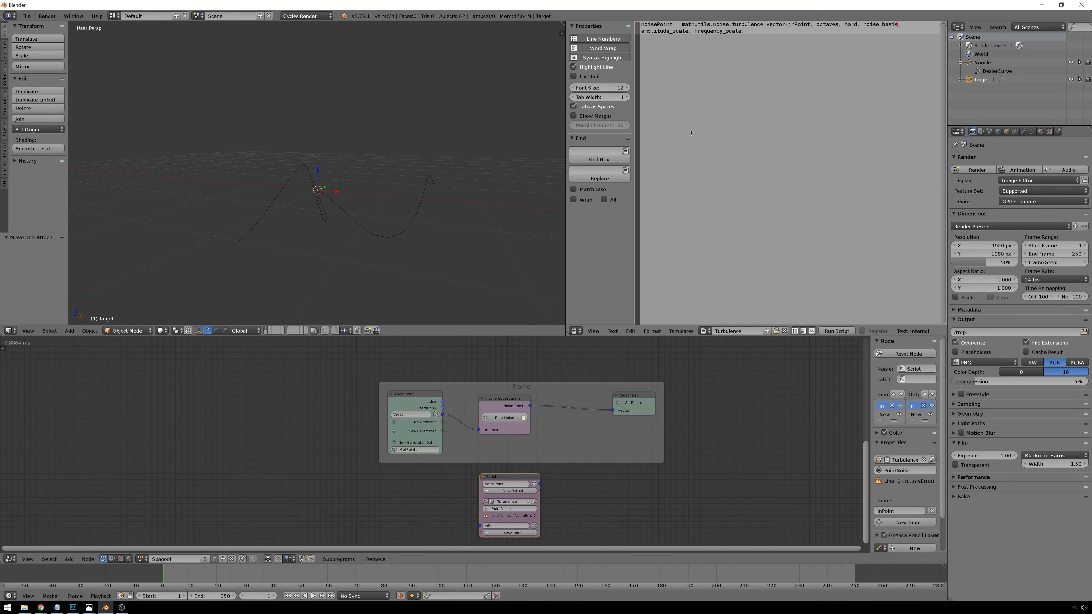
# Check the turbulence_vector parameters in the browser documentation, return to Blender and add an Integer input named octaves to the PointNoise Script node
pyautogui.moveTo(578, 513); pyautogui.dragTo(579, 468, button='middle')
pyautogui.scroll(2, 579, 467)
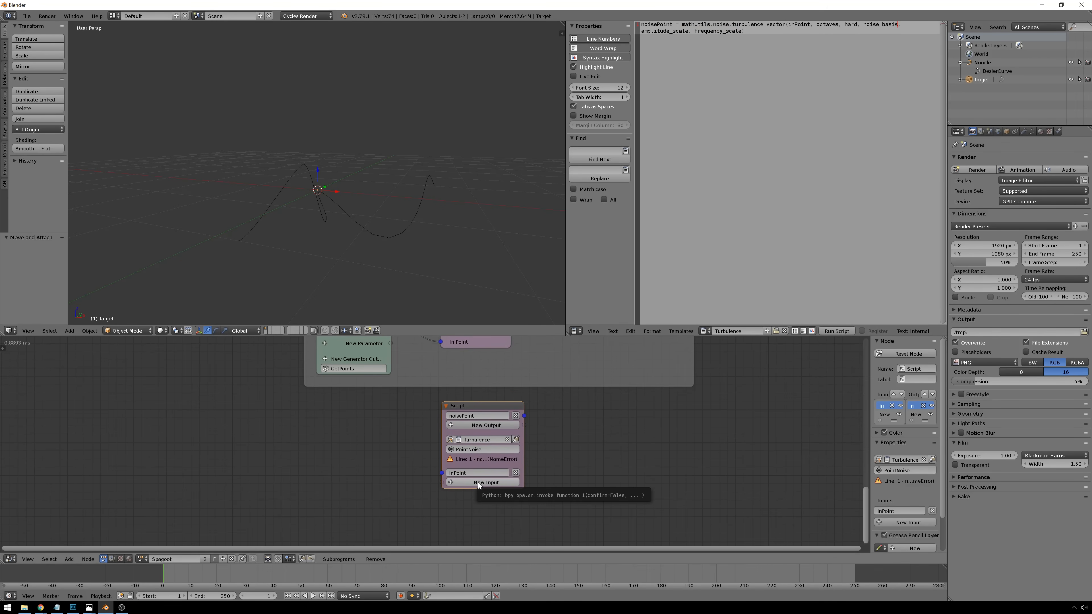
pyautogui.hotkey('alt', 'Tab')
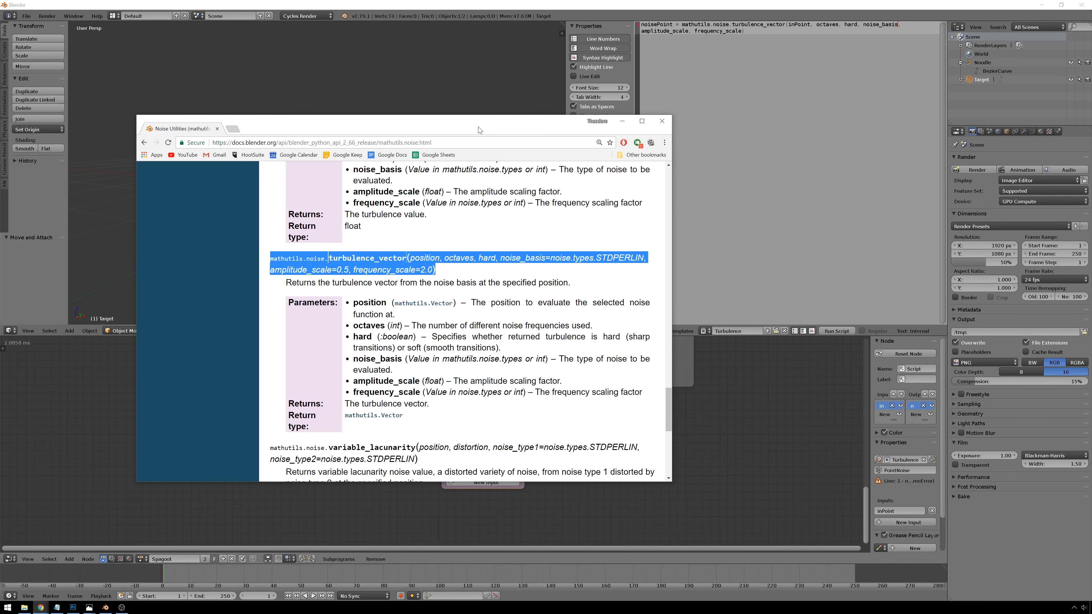
pyautogui.moveTo(478, 129); pyautogui.dragTo(842, 0)
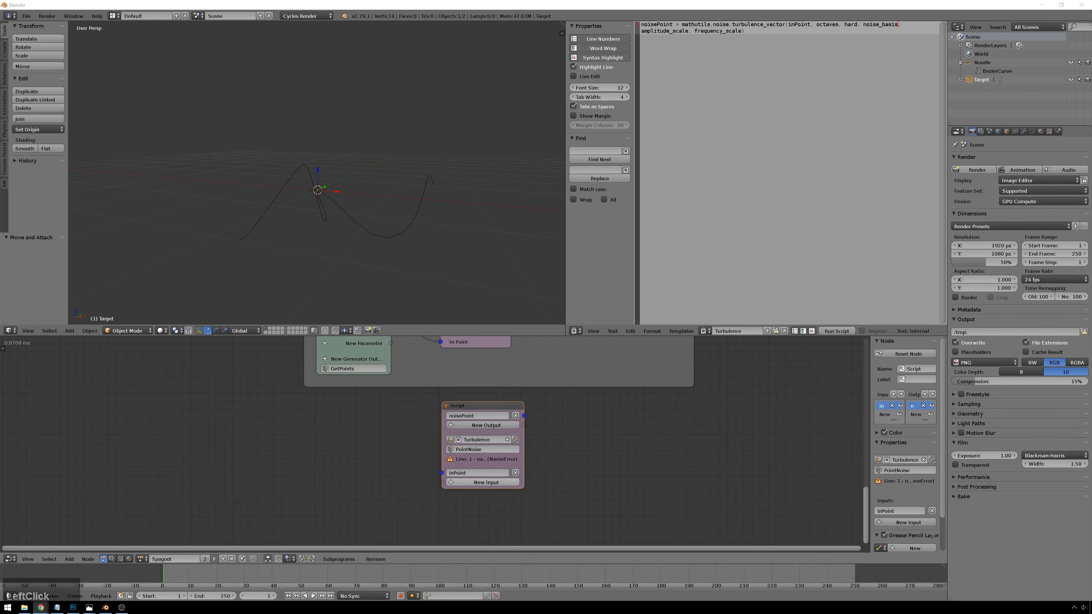
pyautogui.click(476, 482)
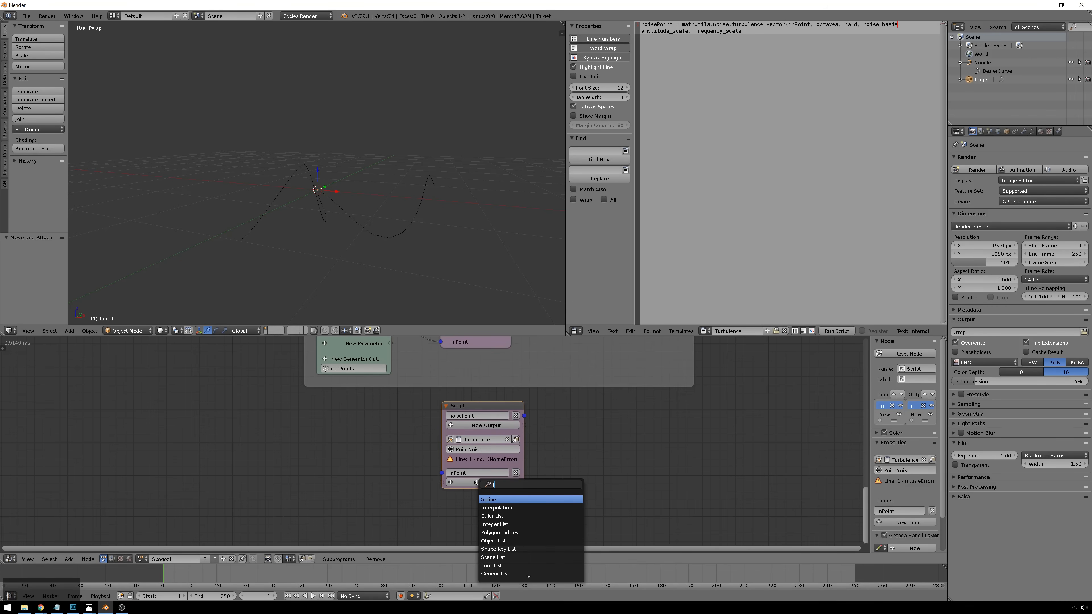
pyautogui.write('int')
pyautogui.press('Down')
pyautogui.press('Down')
pyautogui.press('Return')
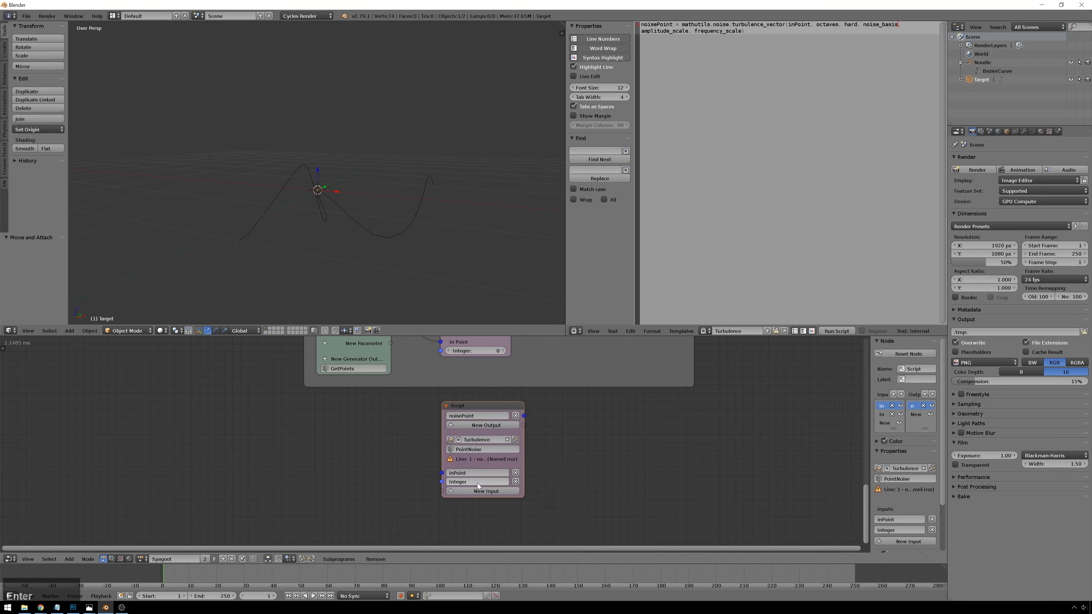
pyautogui.click(477, 482)
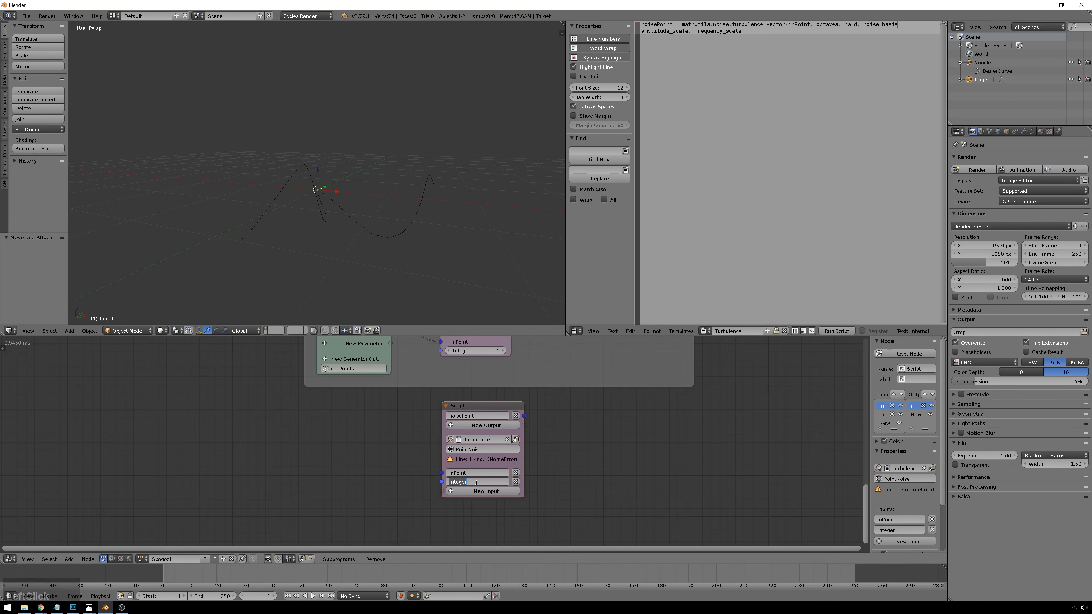
pyautogui.write('octaves')
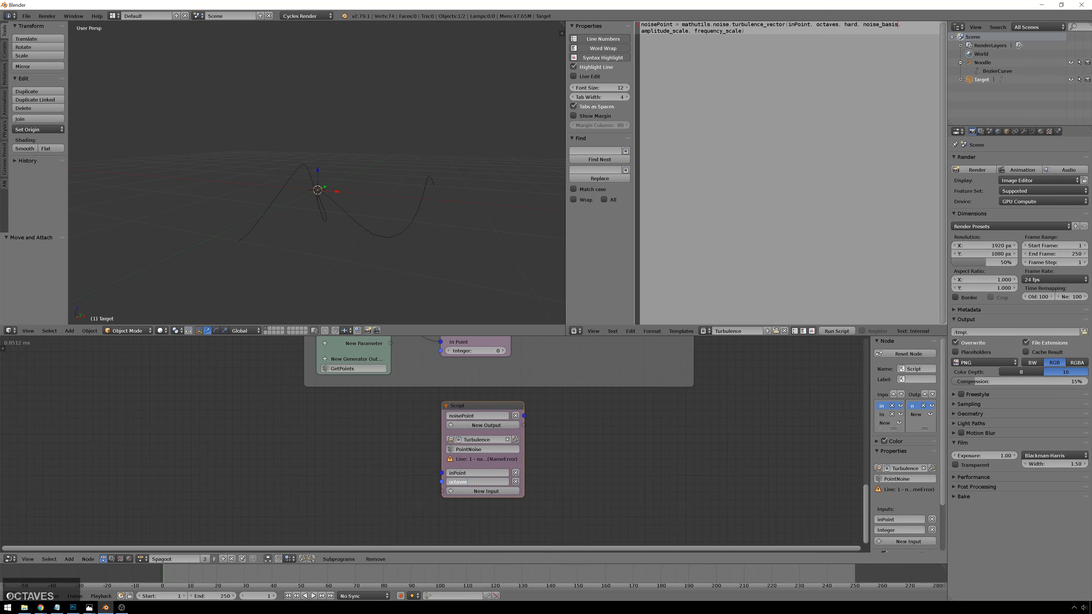
pyautogui.press('Return')
# Add a Boolean input named hard to the PointNoise Script node
pyautogui.click(480, 490)
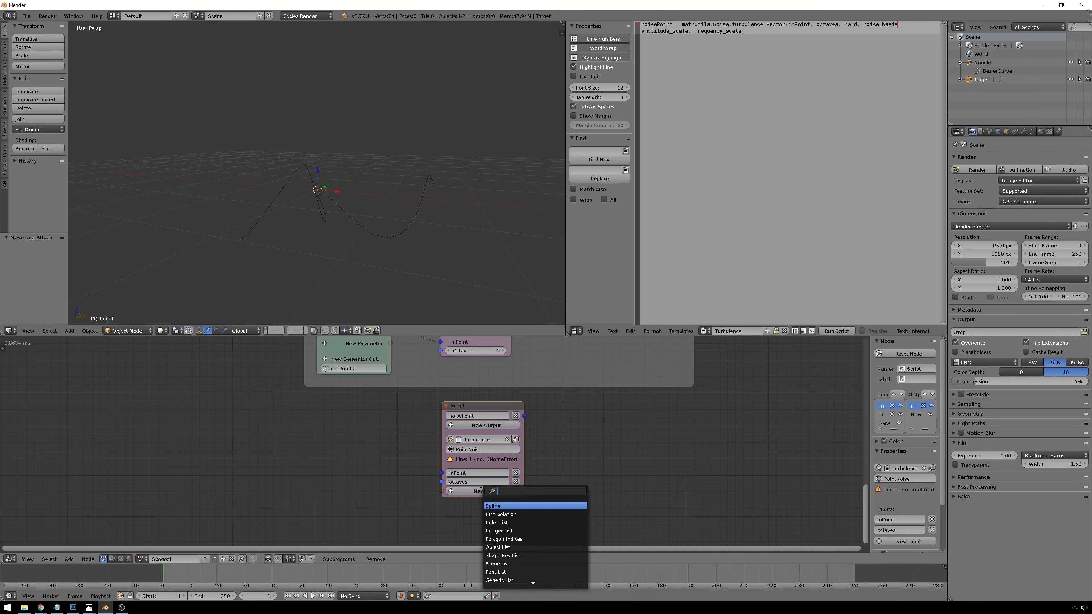
pyautogui.write('bool')
pyautogui.press('Return')
pyautogui.click(480, 489)
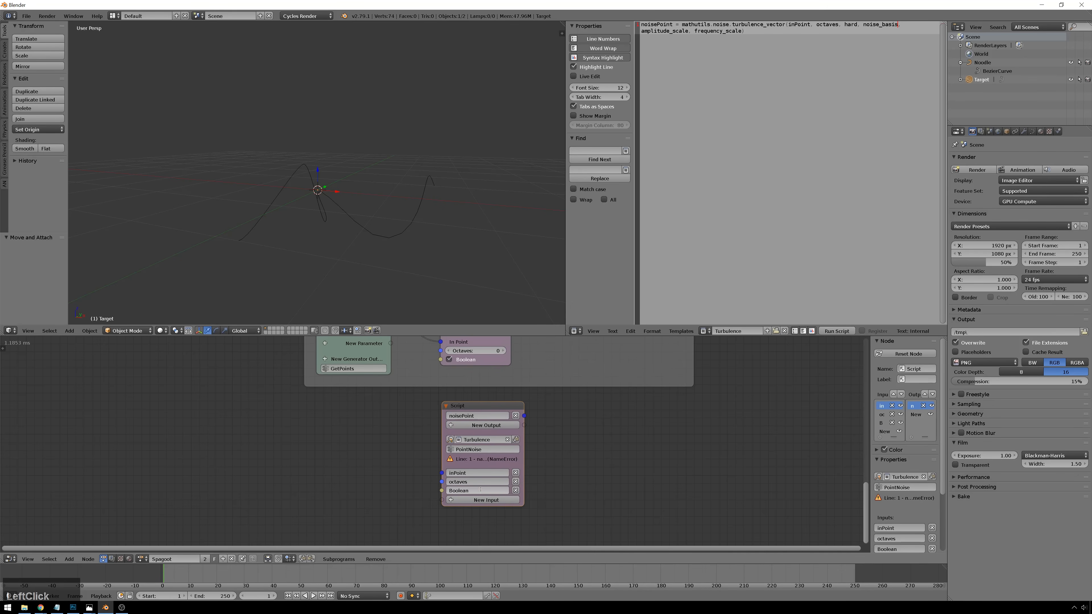
pyautogui.write('hard')
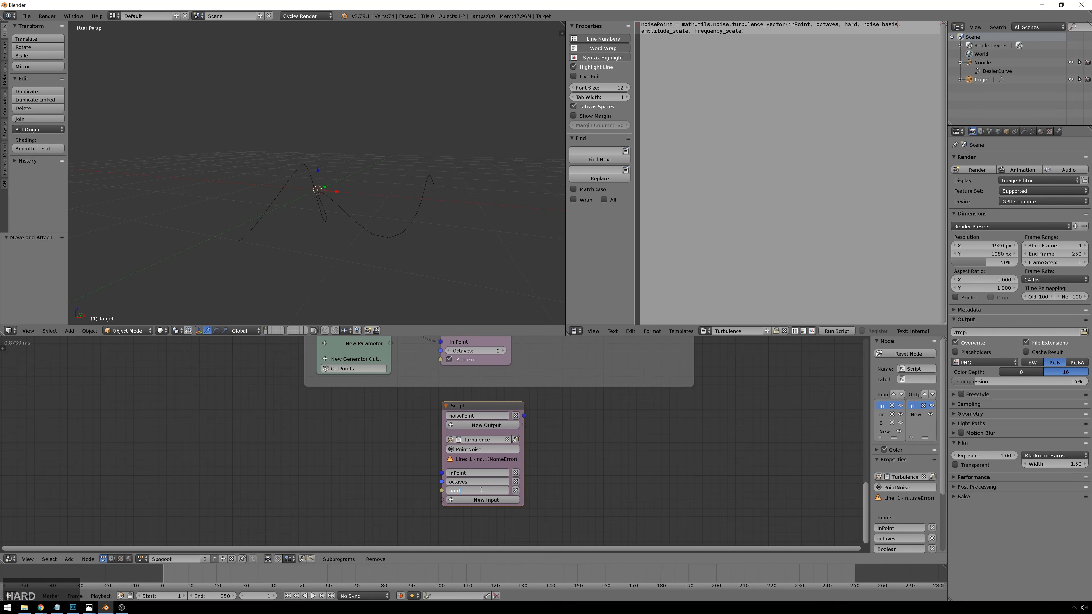
pyautogui.click(484, 498)
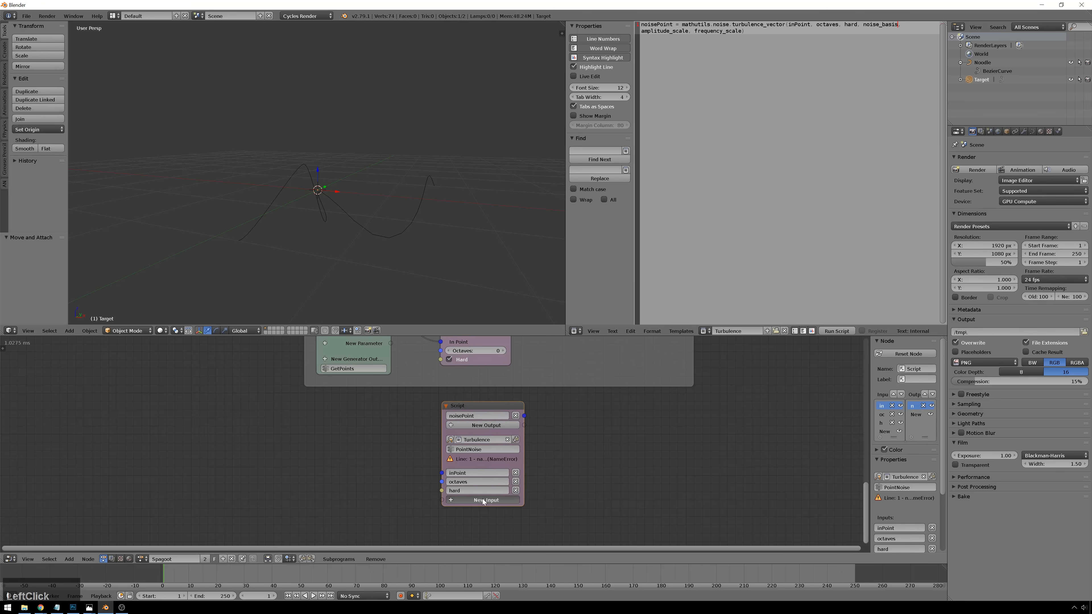
# Add an Integer input named noise_basis to the PointNoise Script node
pyautogui.click(482, 498)
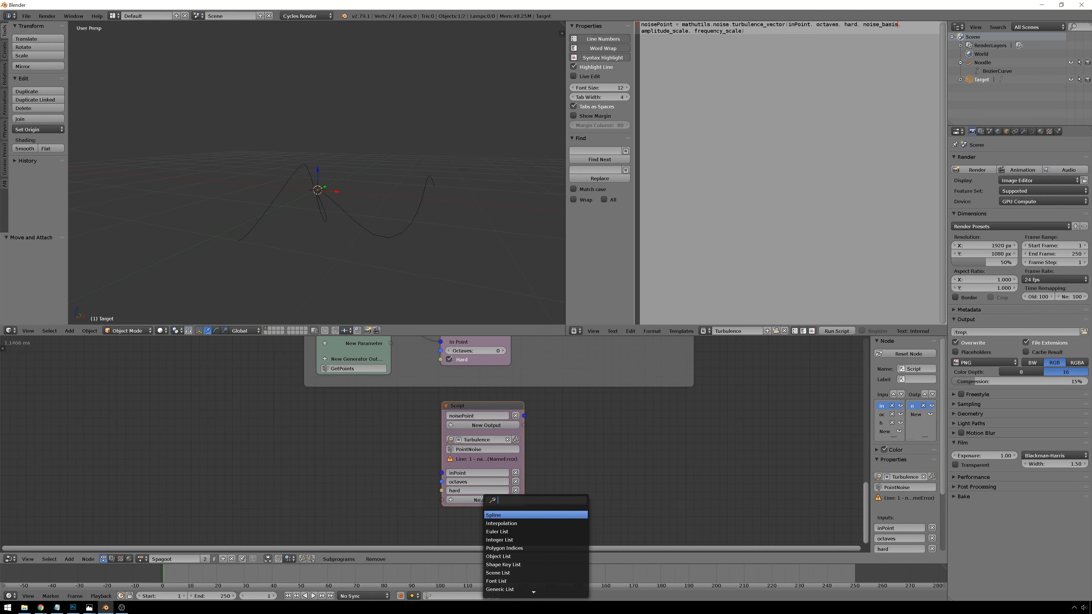
pyautogui.write('int')
pyautogui.press('Down')
pyautogui.press('Down')
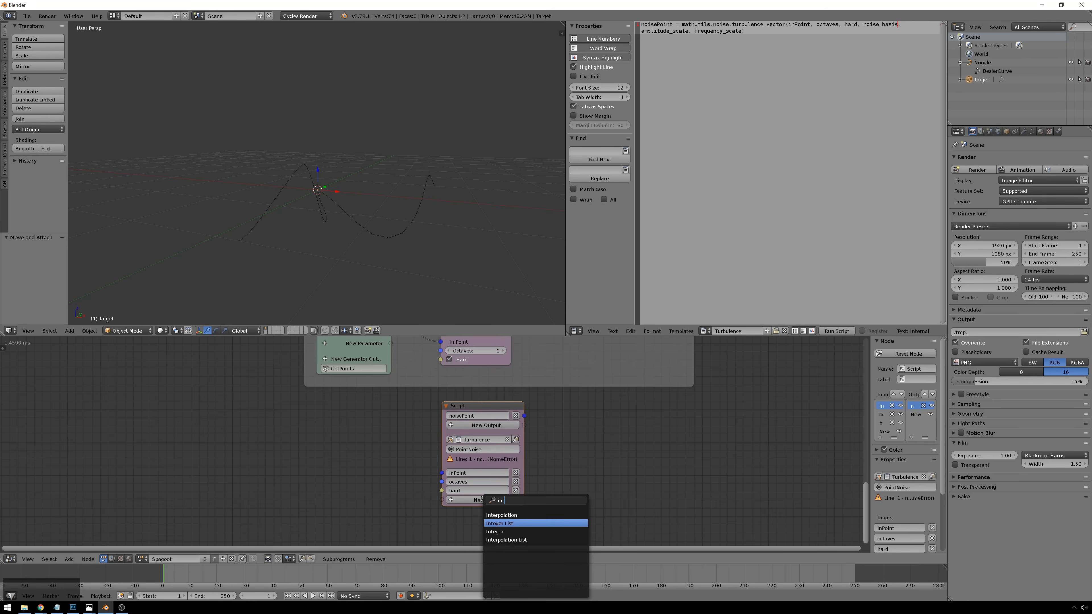
pyautogui.press('Return')
pyautogui.click(482, 498)
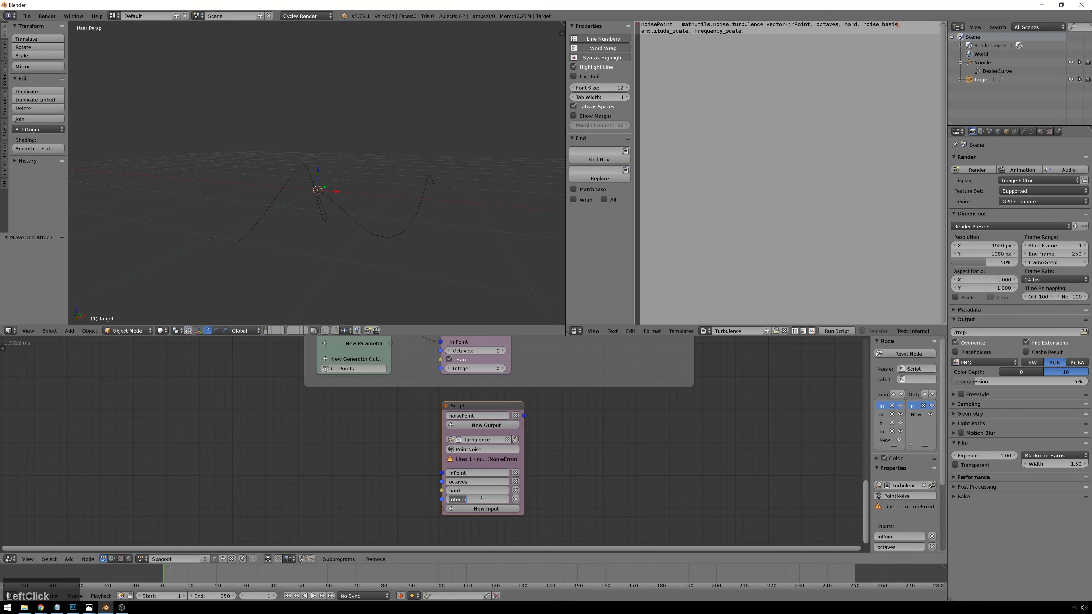
pyautogui.write('noise_ba')
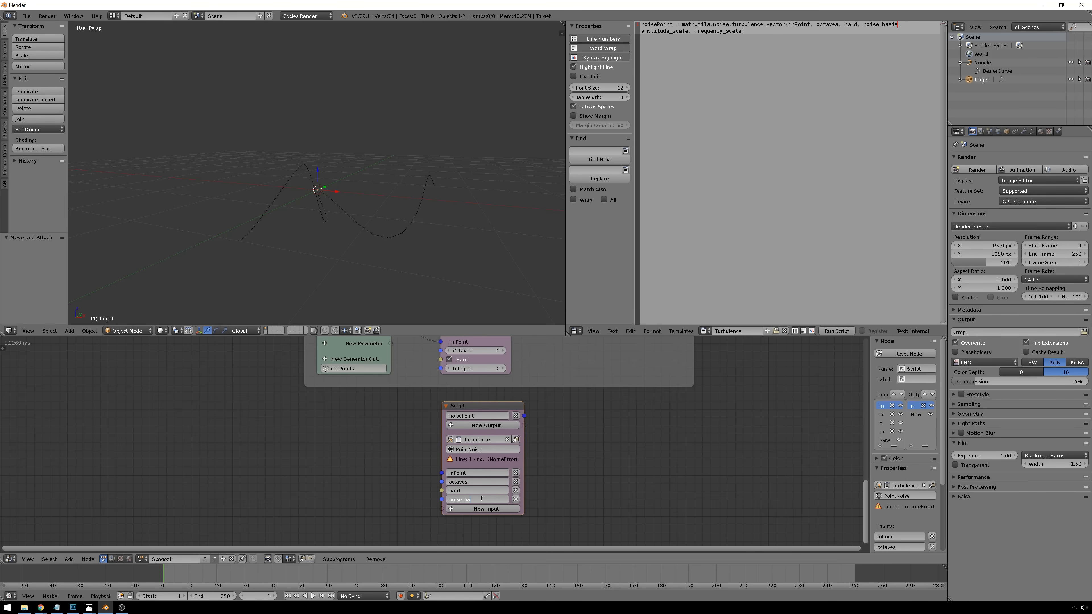
pyautogui.write('sis')
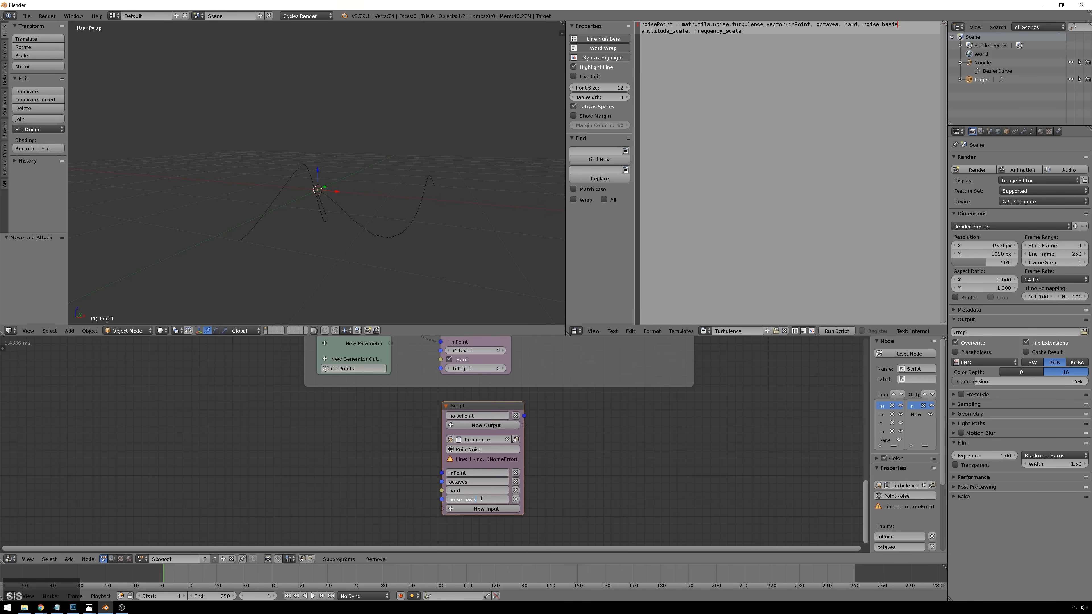
pyautogui.press('Return')
# Add a Float input named amplitude_scale to the PointNoise Script node
pyautogui.click(482, 508)
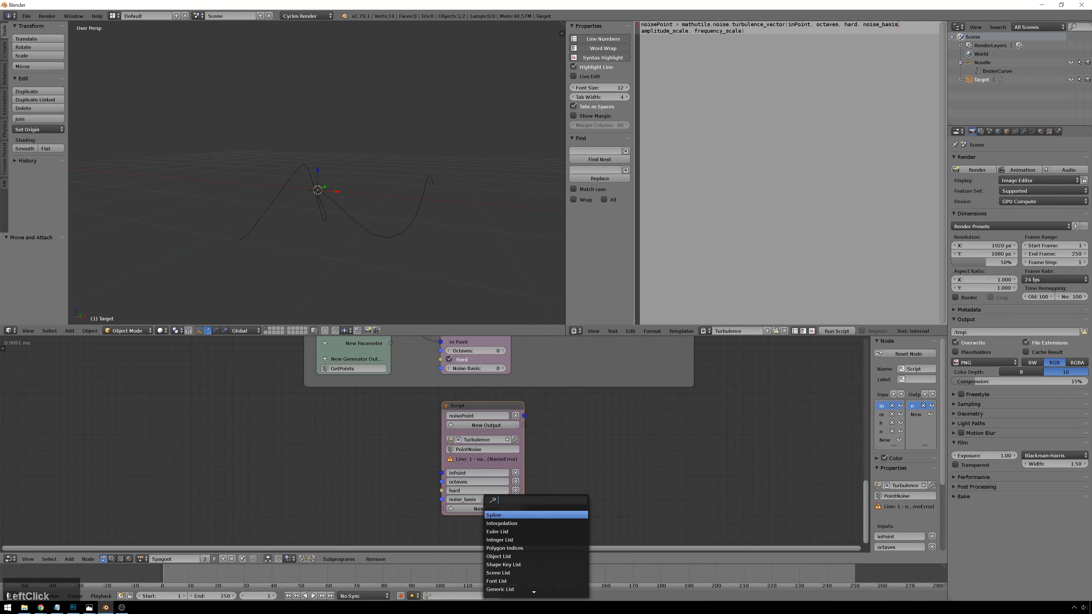
pyautogui.write('float')
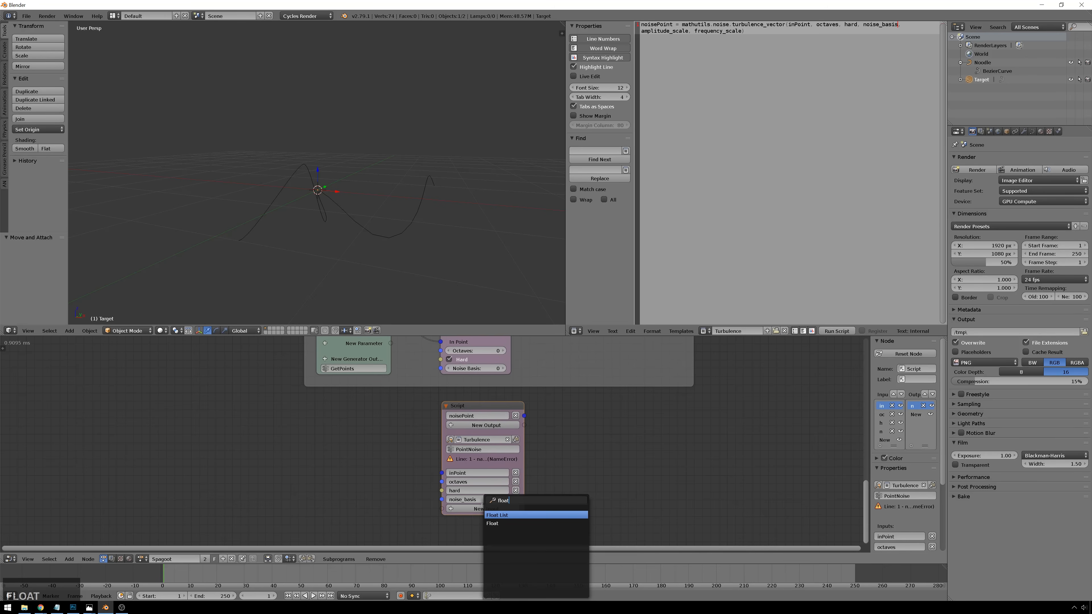
pyautogui.press('Return')
pyautogui.click(482, 508)
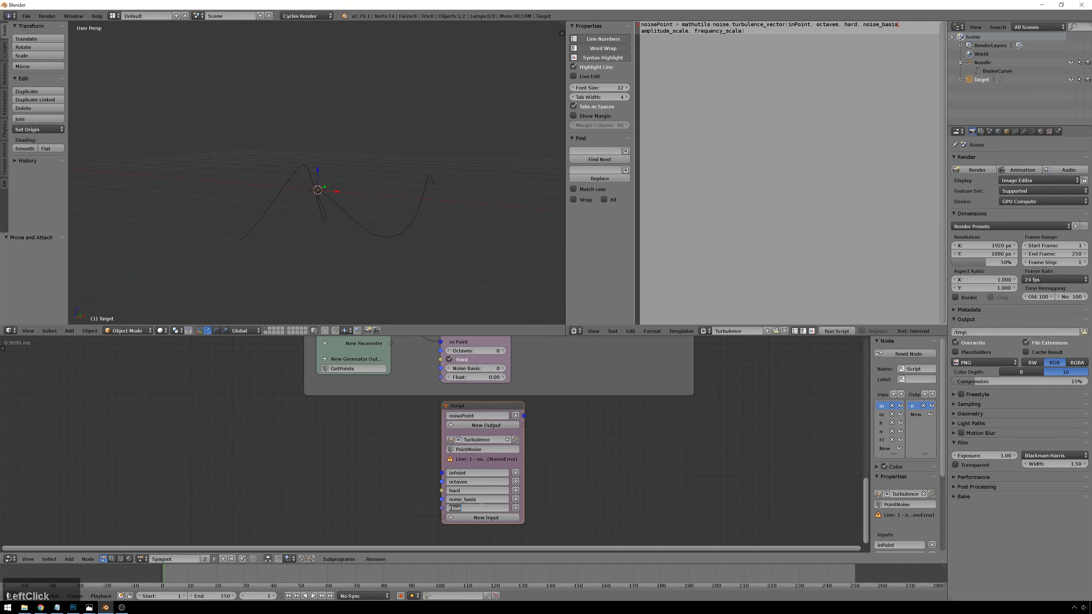
pyautogui.write('amplitude_scale')
pyautogui.press('Return')
# Add an Integer input named frequency_scale to the PointNoise Script node
pyautogui.click(490, 521)
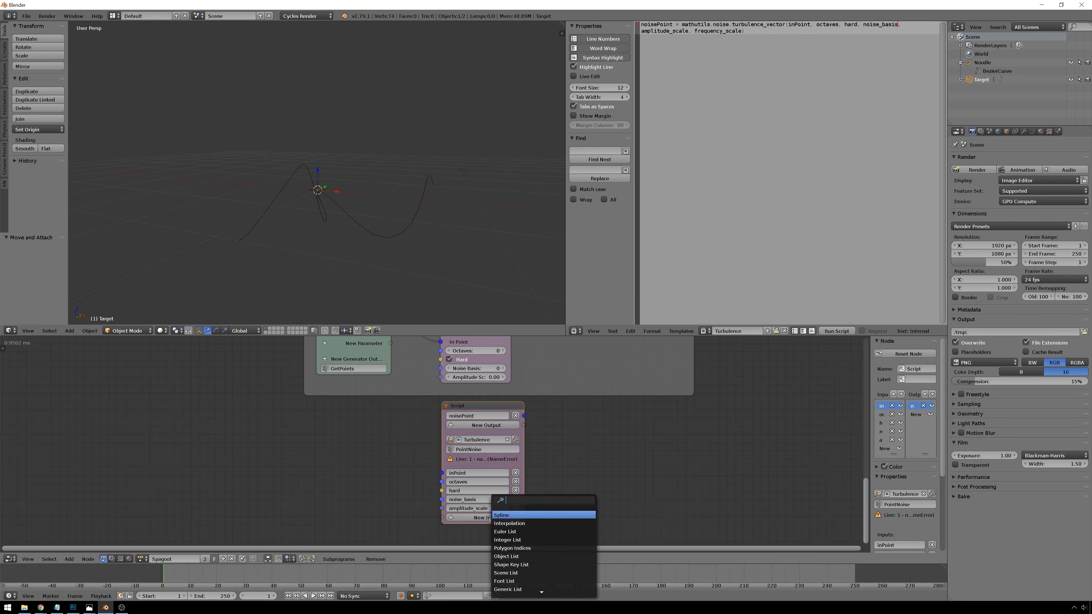
pyautogui.write('int')
pyautogui.press('Down')
pyautogui.press('Return')
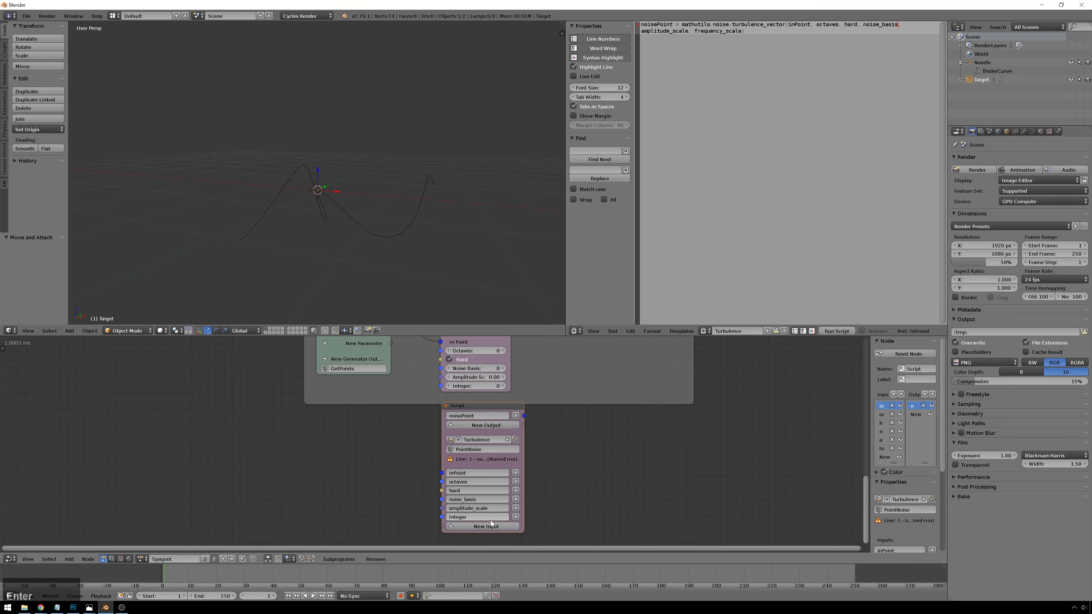
pyautogui.click(490, 517)
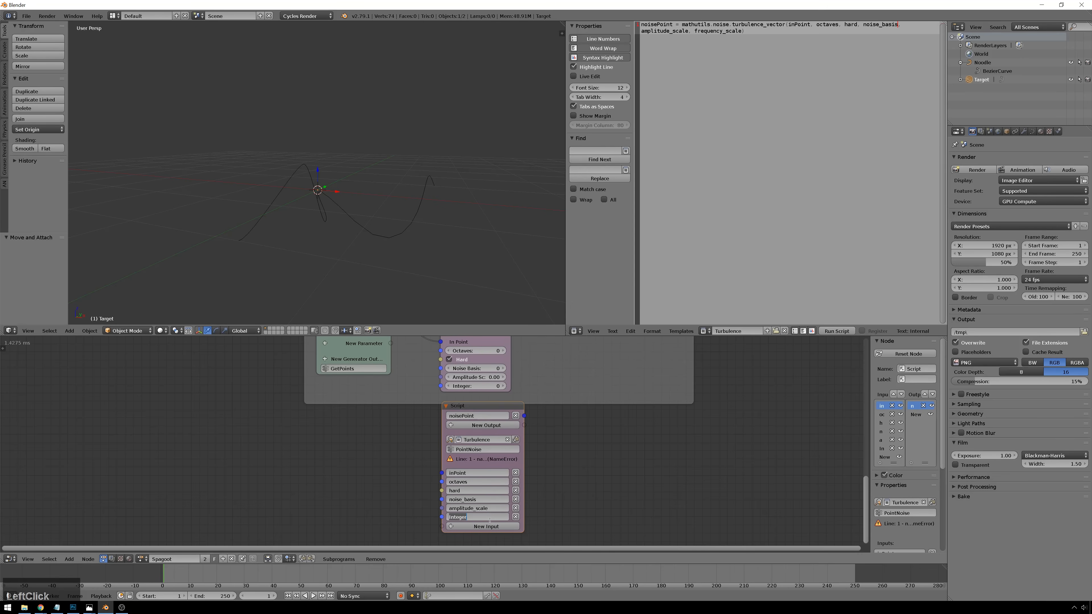
pyautogui.write('frequency_scale')
pyautogui.click(574, 474)
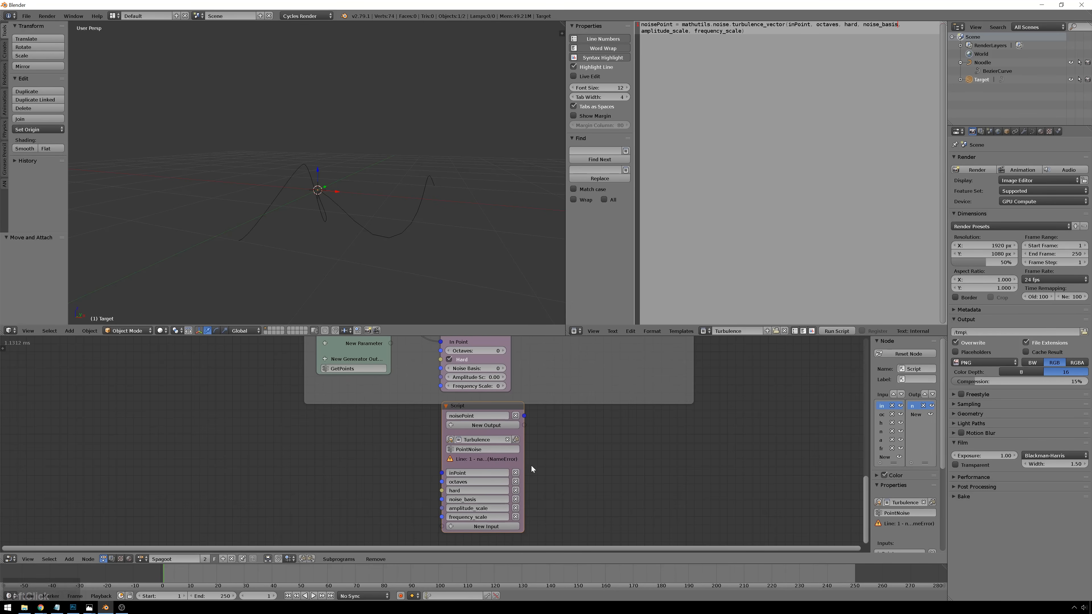
# Widen the Script node to read its full error, and insert import mathutils above the noisePoint line in the Turbulence script
pyautogui.moveTo(523, 459); pyautogui.dragTo(630, 459)
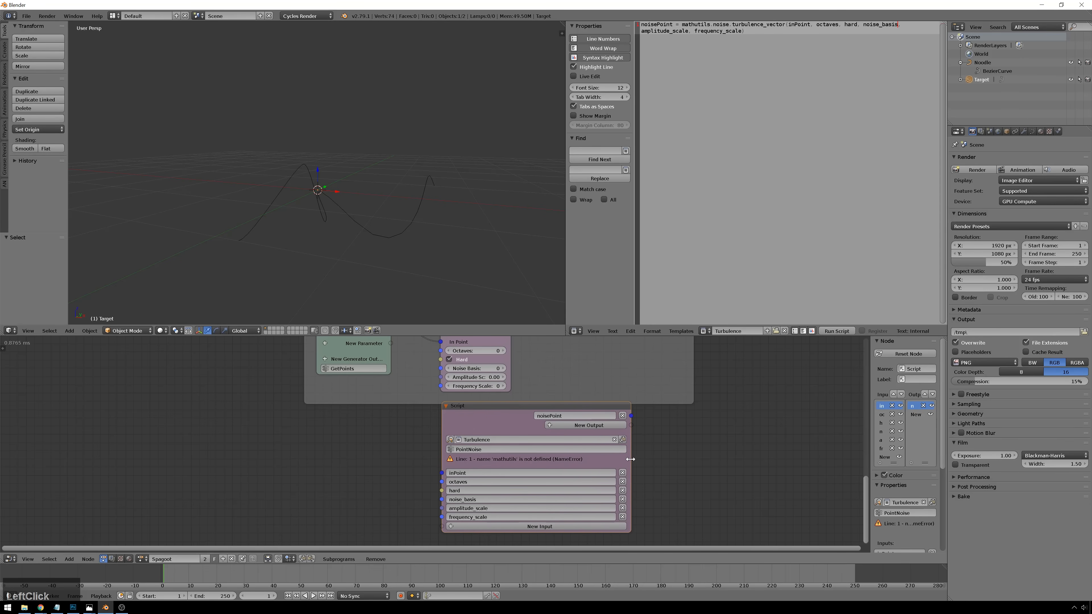
pyautogui.click(642, 26)
pyautogui.press('Return')
pyautogui.press('Return')
pyautogui.press('Up')
pyautogui.press('Up')
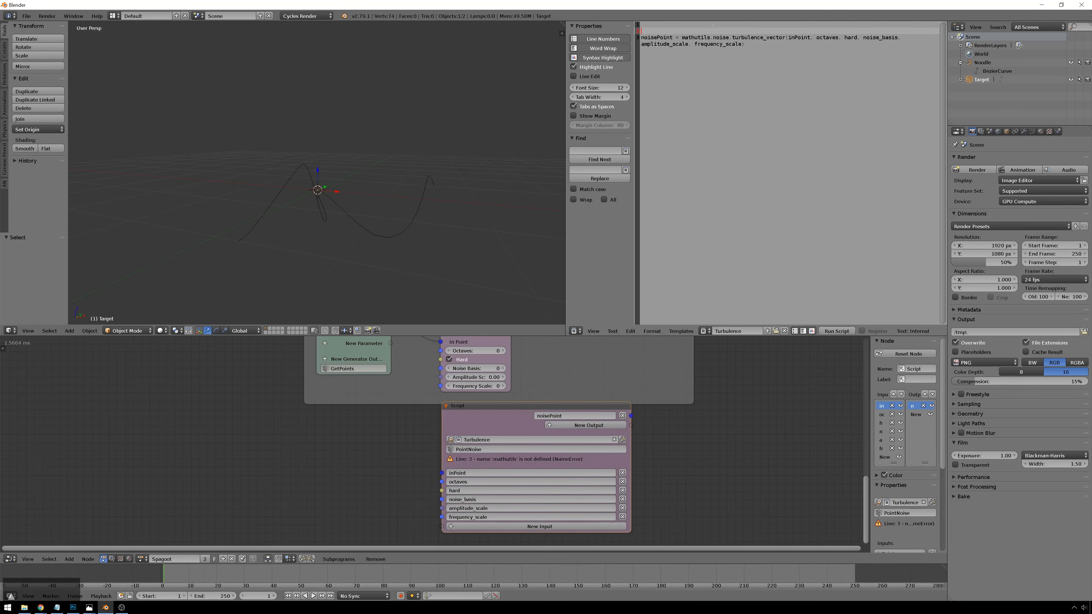
pyautogui.write('import m')
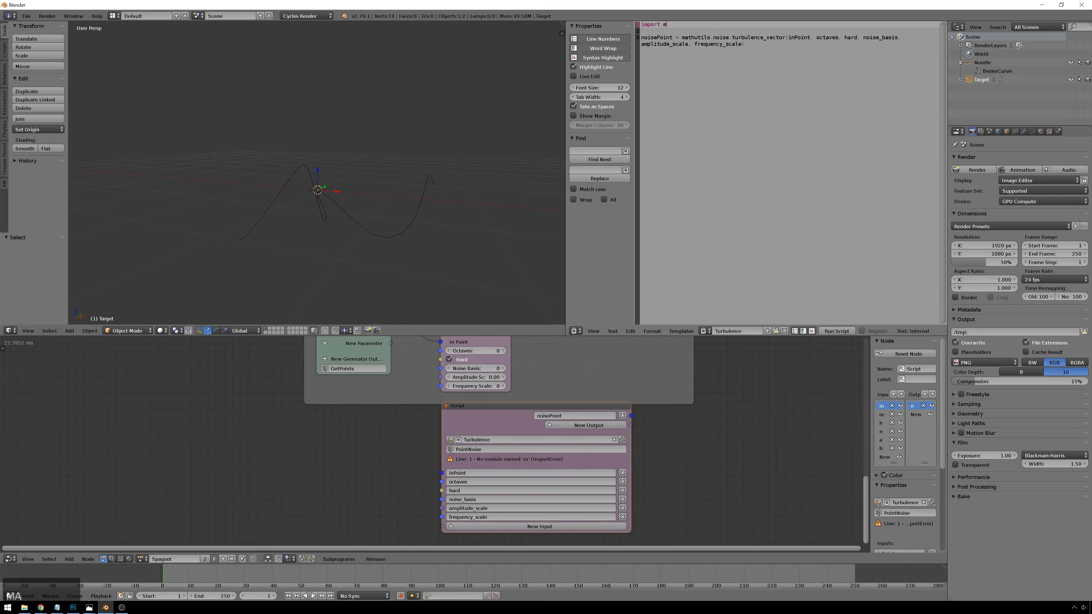
pyautogui.write('athutils')
pyautogui.press('Down')
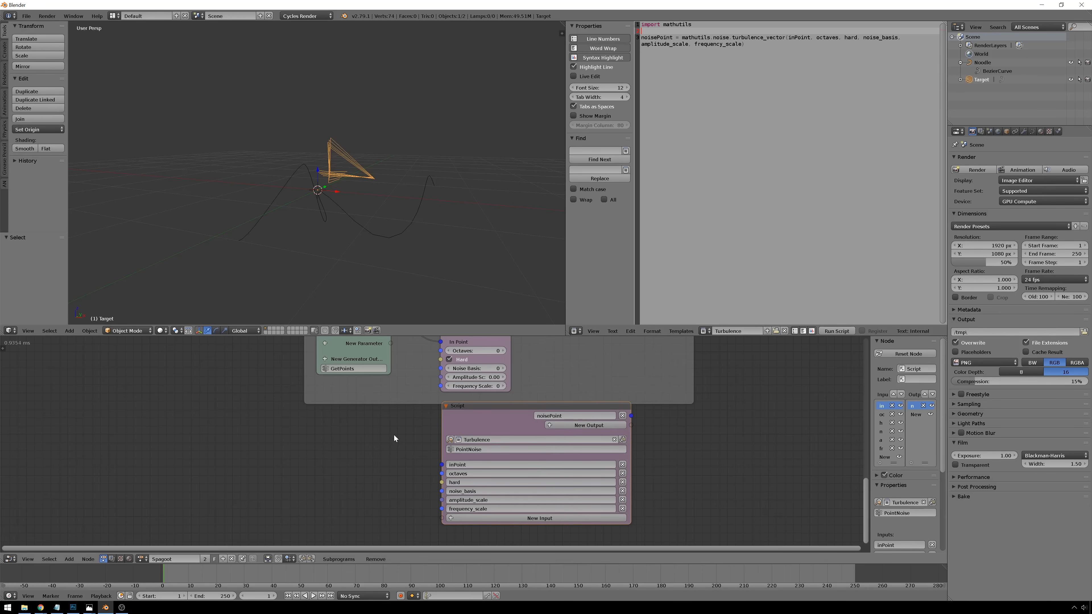
# Set Octaves to 2 on the PointNoise Invoke Subprogram node, and try Noise Basis 1 before returning it to 0
pyautogui.moveTo(394, 436); pyautogui.dragTo(399, 478, button='middle')
pyautogui.click(508, 389)
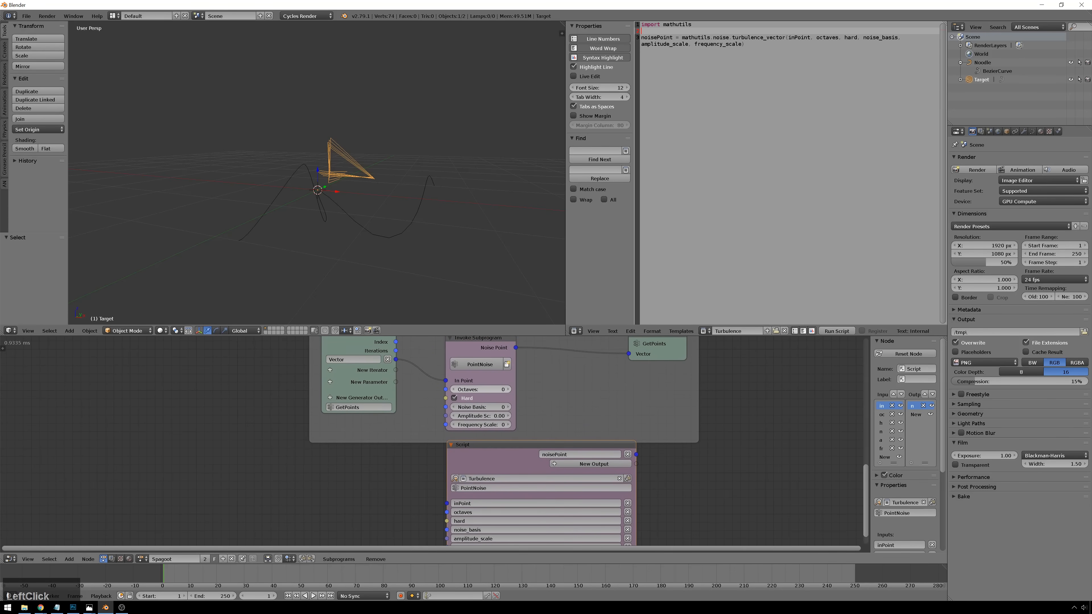
pyautogui.click(508, 390)
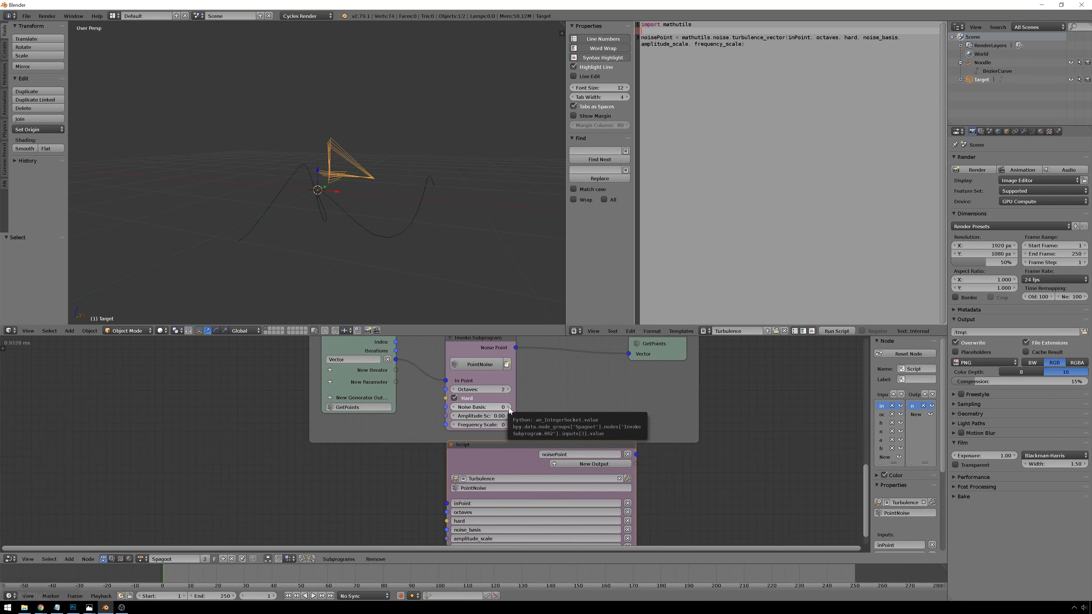
pyautogui.click(508, 407)
pyautogui.click(455, 407)
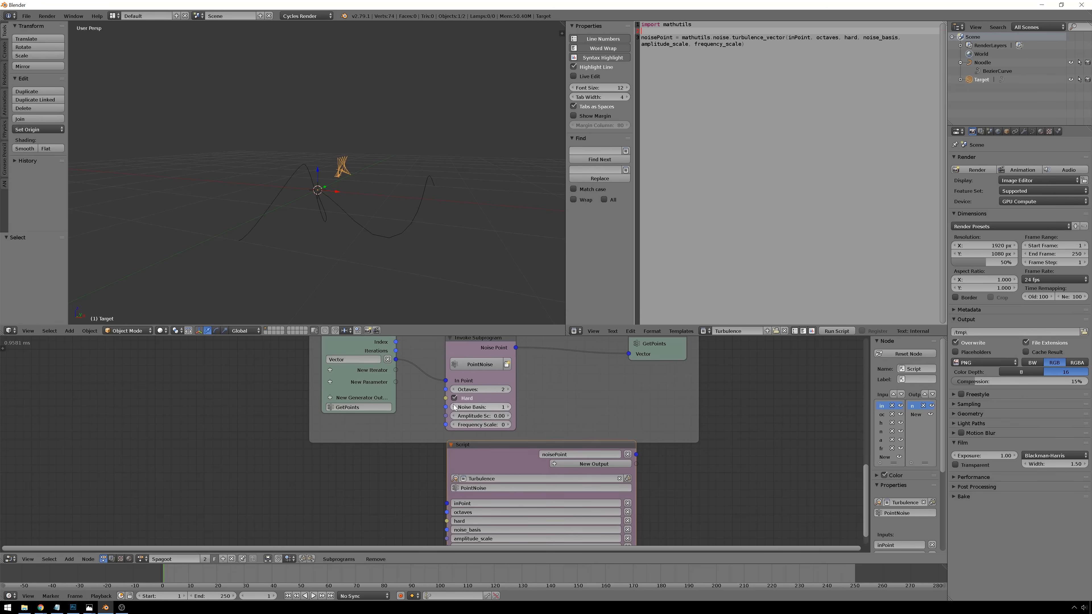
# Move the PointNoise Invoke Subprogram node down within the GetPoints frame to free space between Loop Input and Vector List
pyautogui.moveTo(422, 361); pyautogui.dragTo(436, 385, button='middle')
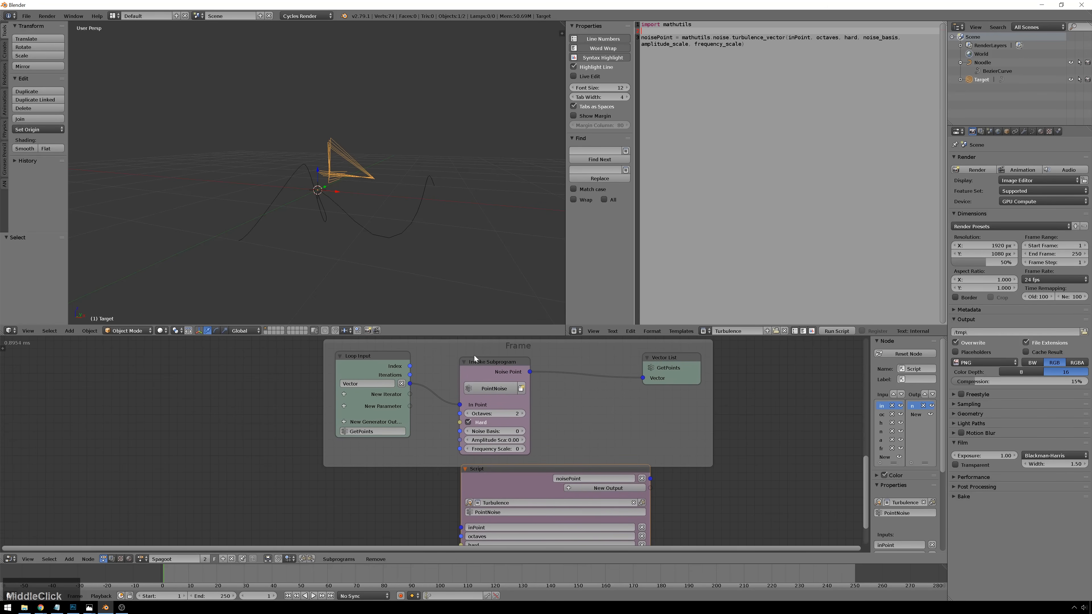
pyautogui.moveTo(484, 371); pyautogui.dragTo(492, 374)
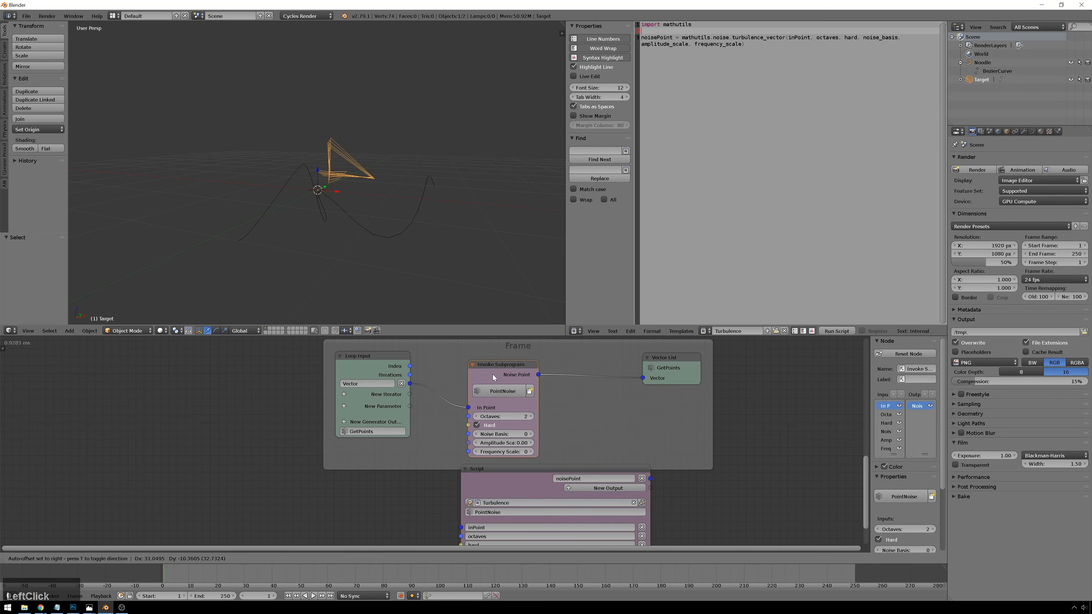
pyautogui.moveTo(734, 480); pyautogui.dragTo(731, 400, button='middle')
pyautogui.moveTo(488, 408); pyautogui.dragTo(495, 461)
pyautogui.moveTo(568, 402); pyautogui.dragTo(569, 454, button='middle')
pyautogui.moveTo(513, 349); pyautogui.dragTo(521, 381, button='middle')
pyautogui.moveTo(521, 381); pyautogui.dragTo(528, 416)
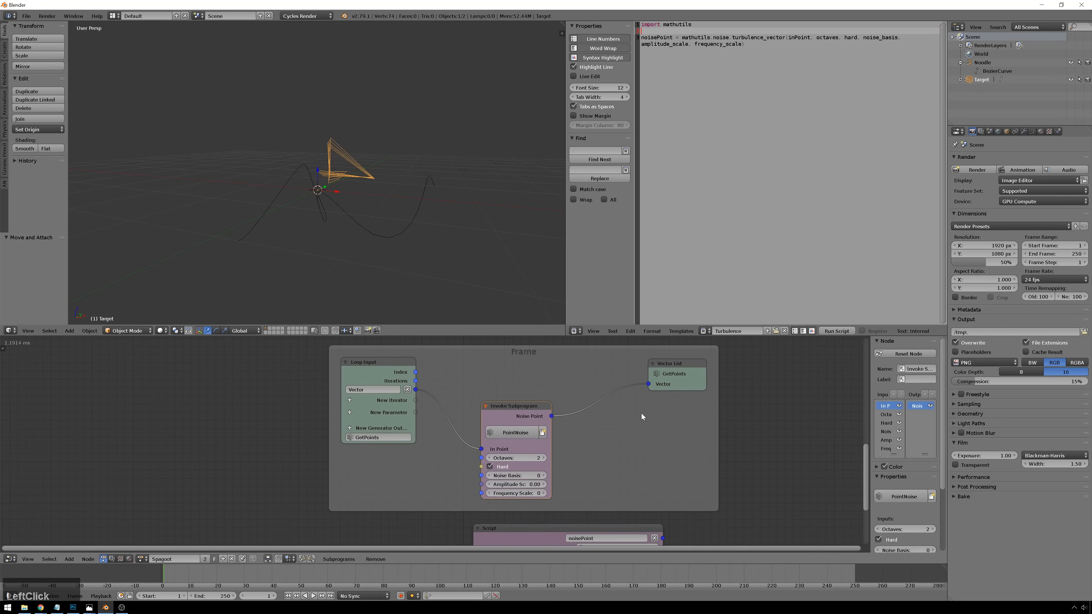
# Add a Vector Math node using the Add operation above the PointNoise Invoke Subprogram node in the GetPoints frame
pyautogui.click(600, 435)
pyautogui.hotkey('shift', 'a')
pyautogui.click(593, 242)
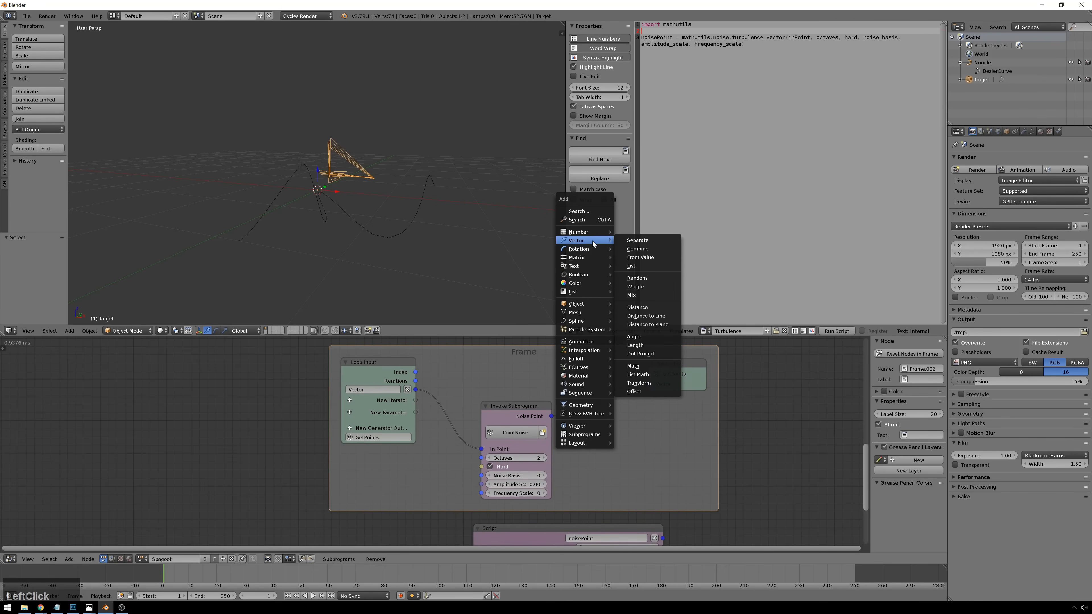
pyautogui.click(634, 366)
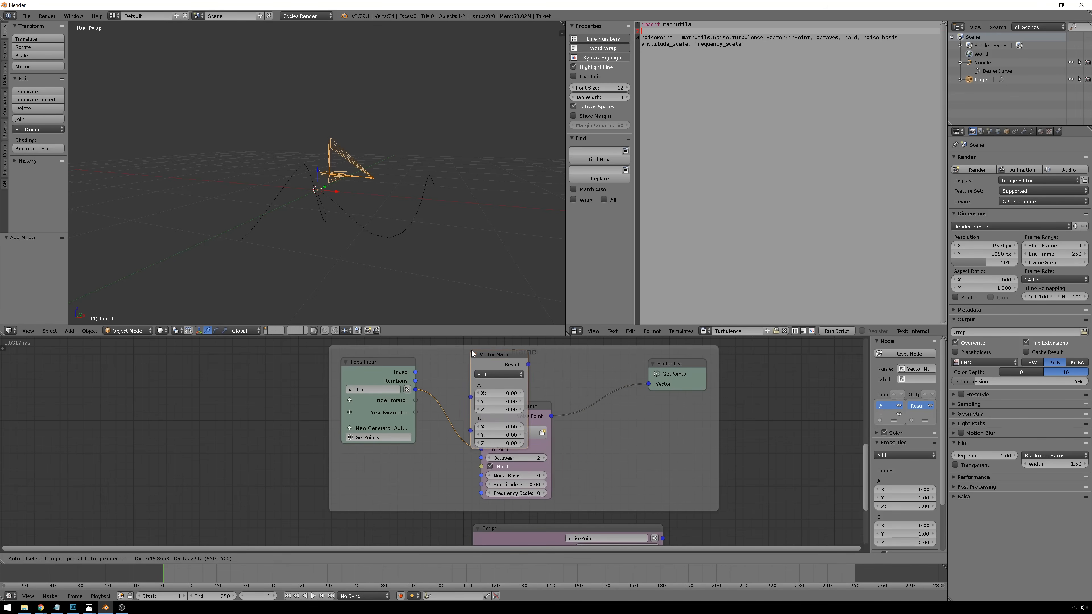
pyautogui.click(494, 357)
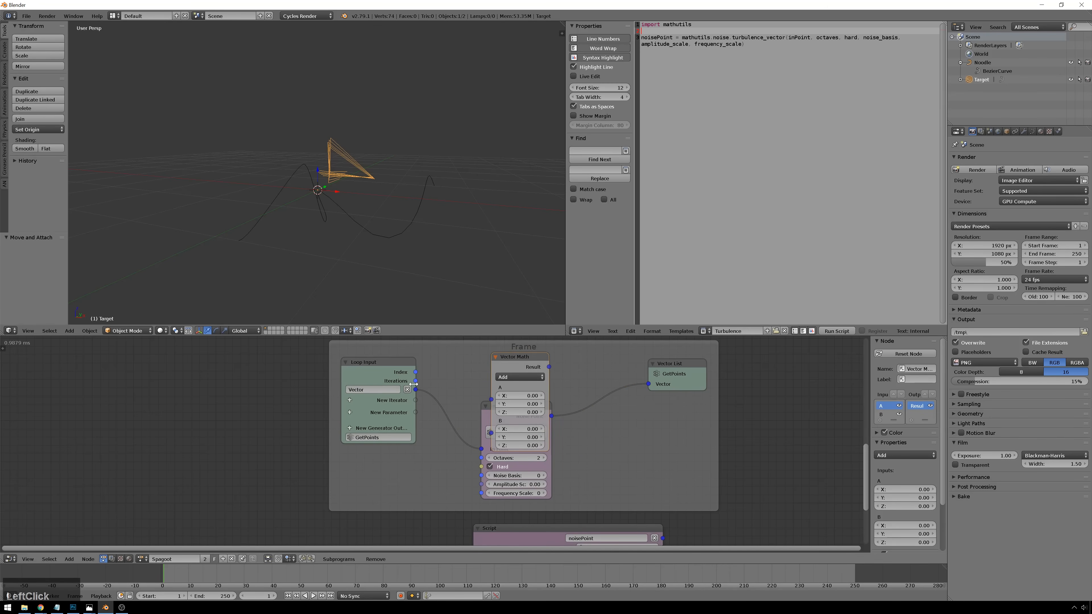
# Connect the loop's Vector to Vector Math input A, Noise Point to B, and Result to the GetPoints Vector List output
pyautogui.moveTo(415, 390); pyautogui.dragTo(494, 401)
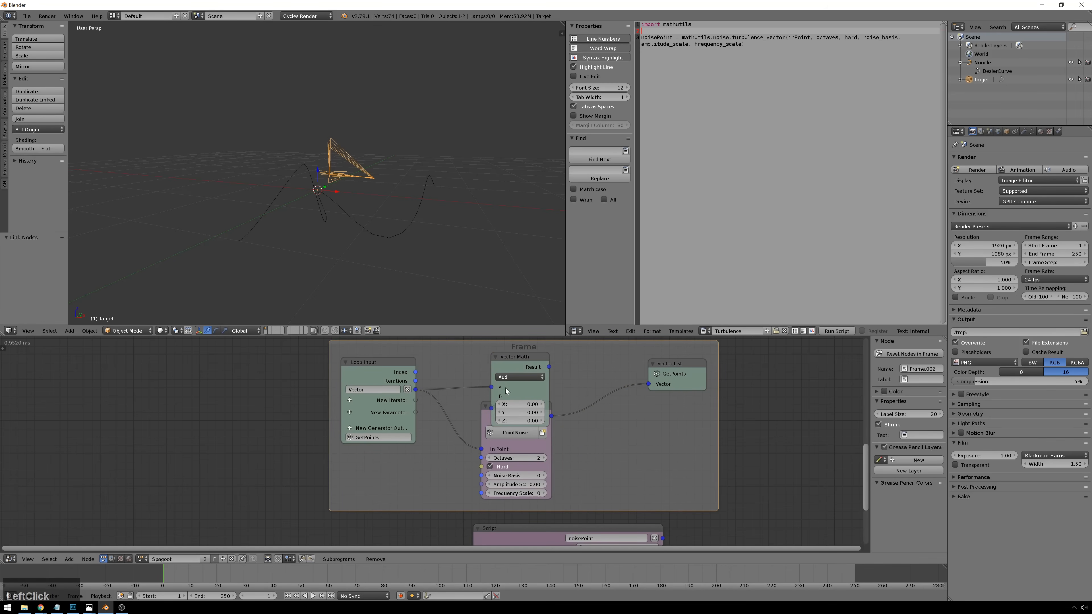
pyautogui.moveTo(526, 359); pyautogui.dragTo(558, 352)
pyautogui.moveTo(493, 421); pyautogui.dragTo(524, 403)
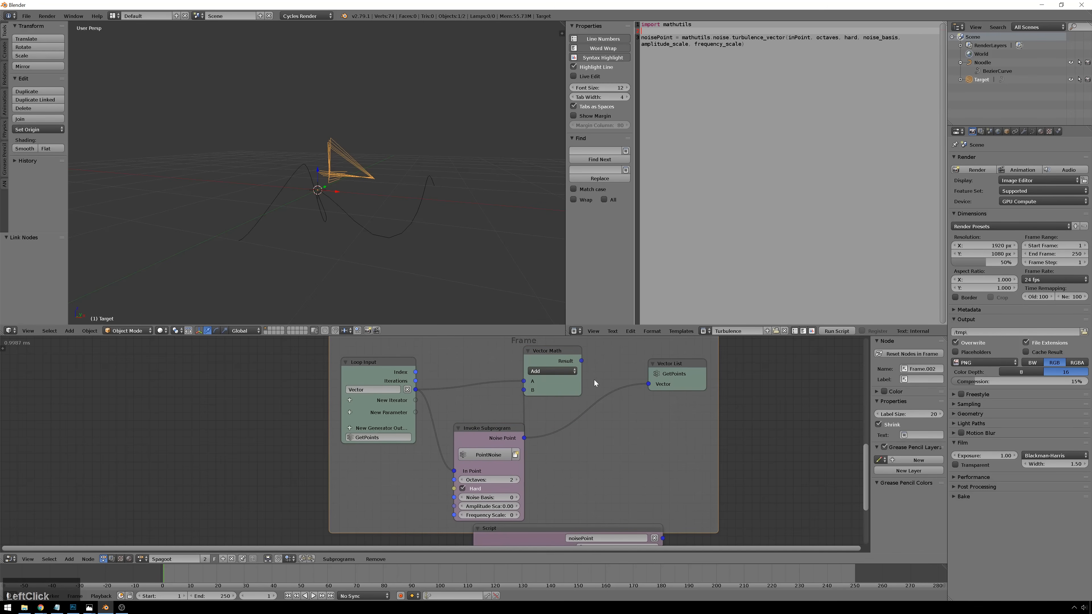
pyautogui.moveTo(585, 368); pyautogui.dragTo(669, 386)
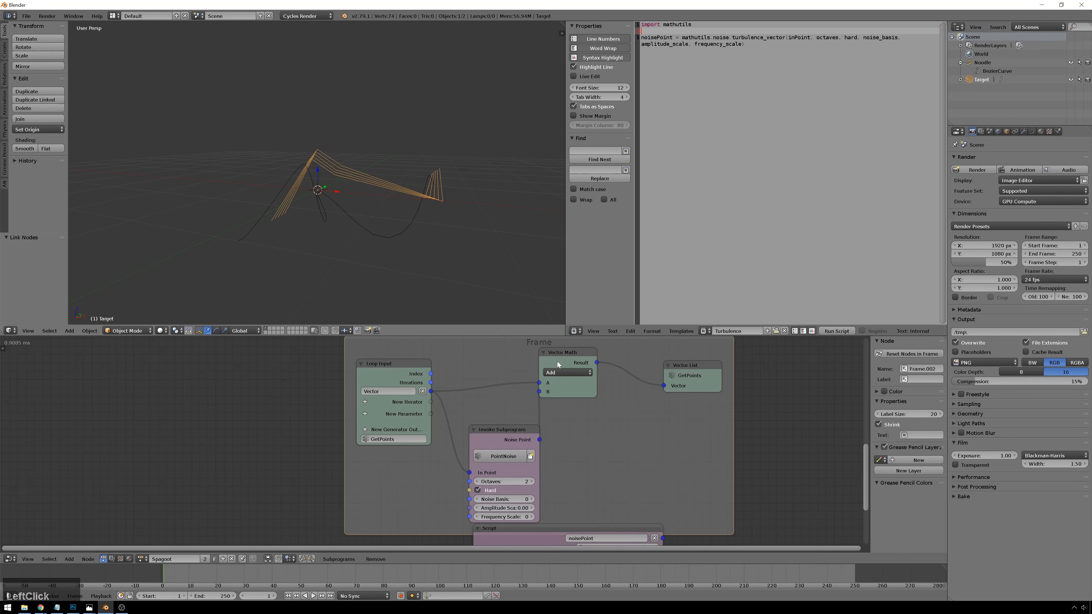
# Set PointNoise to Noise Basis 1, Amplitude Scale 0.36 and Frequency Scale 14, and move the Script node clear below the frame
pyautogui.scroll(-1, 627, 457)
pyautogui.moveTo(627, 458); pyautogui.dragTo(585, 391, button='middle')
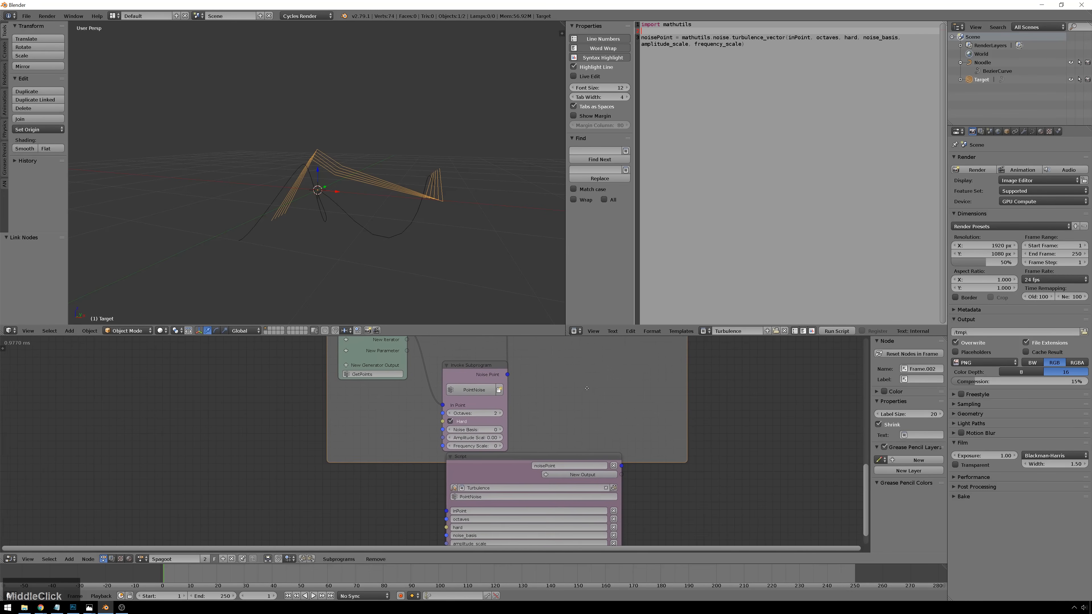
pyautogui.click(498, 428)
pyautogui.click(498, 429)
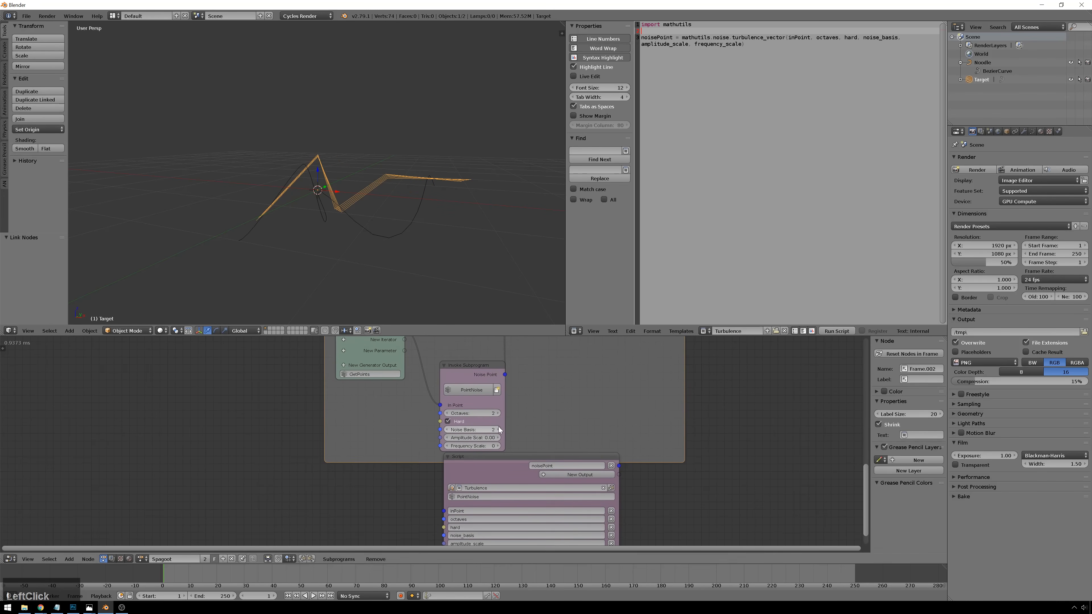
pyautogui.moveTo(495, 429); pyautogui.dragTo(548, 490)
# Insert a Change Spline Type node between the GetSpline subprogram and Curve Object Output, with Bezier as its target type
pyautogui.scroll(-2, 595, 417)
pyautogui.moveTo(584, 397); pyautogui.dragTo(582, 460, button='middle')
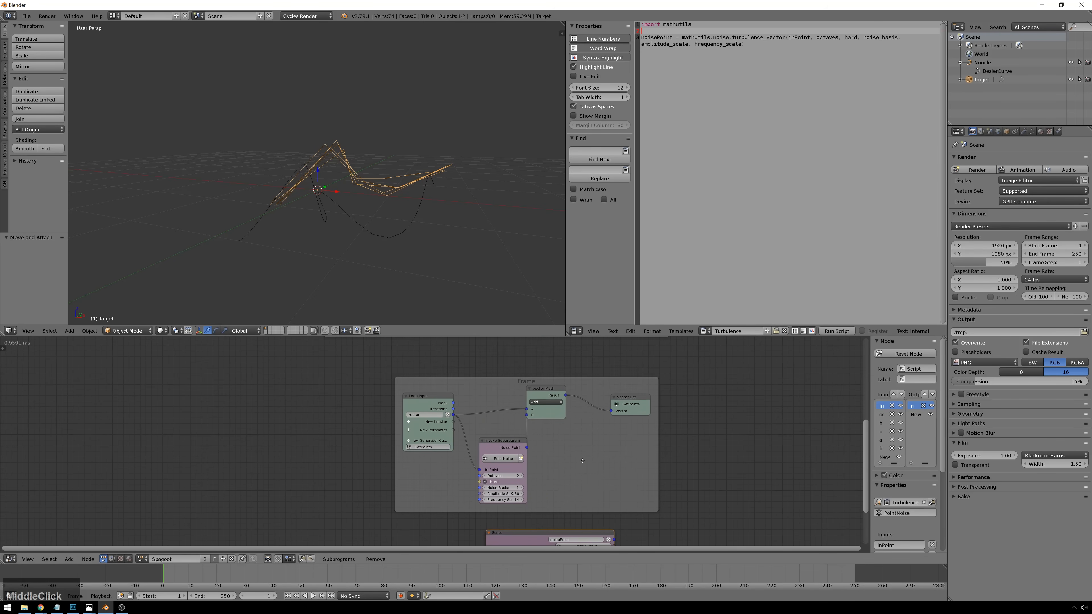
pyautogui.moveTo(581, 367); pyautogui.dragTo(546, 441, button='middle')
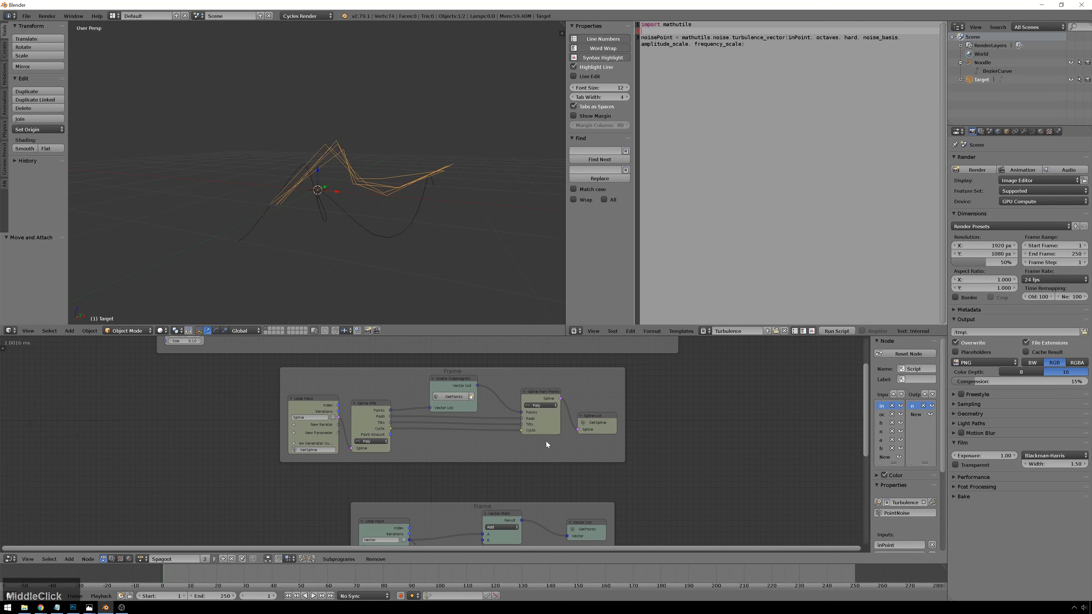
pyautogui.moveTo(609, 390); pyautogui.dragTo(592, 455, button='middle')
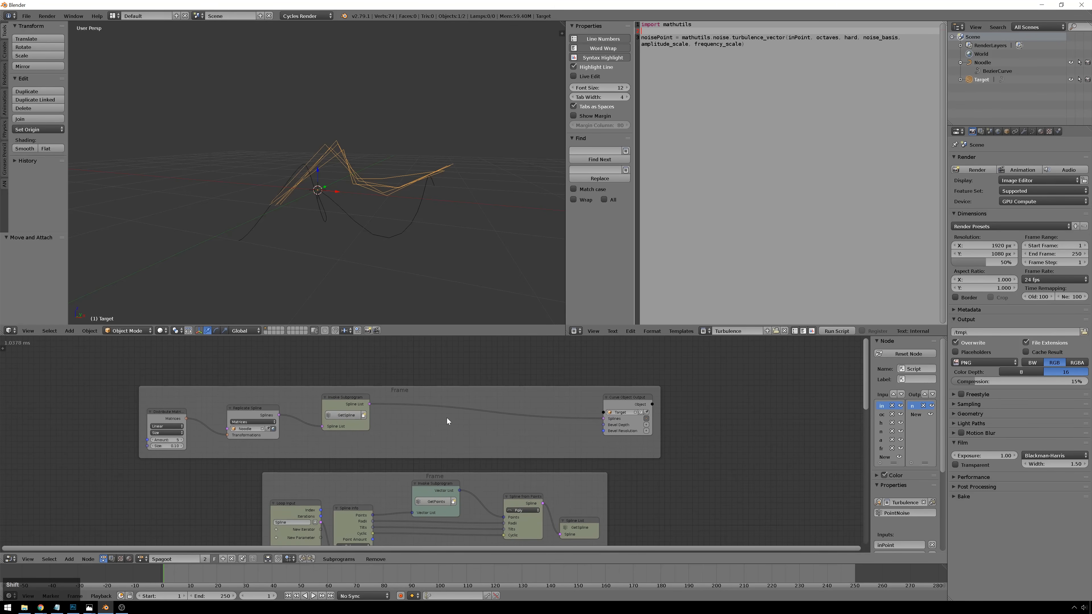
pyautogui.hotkey('shift', 'a')
pyautogui.moveTo(427, 470)
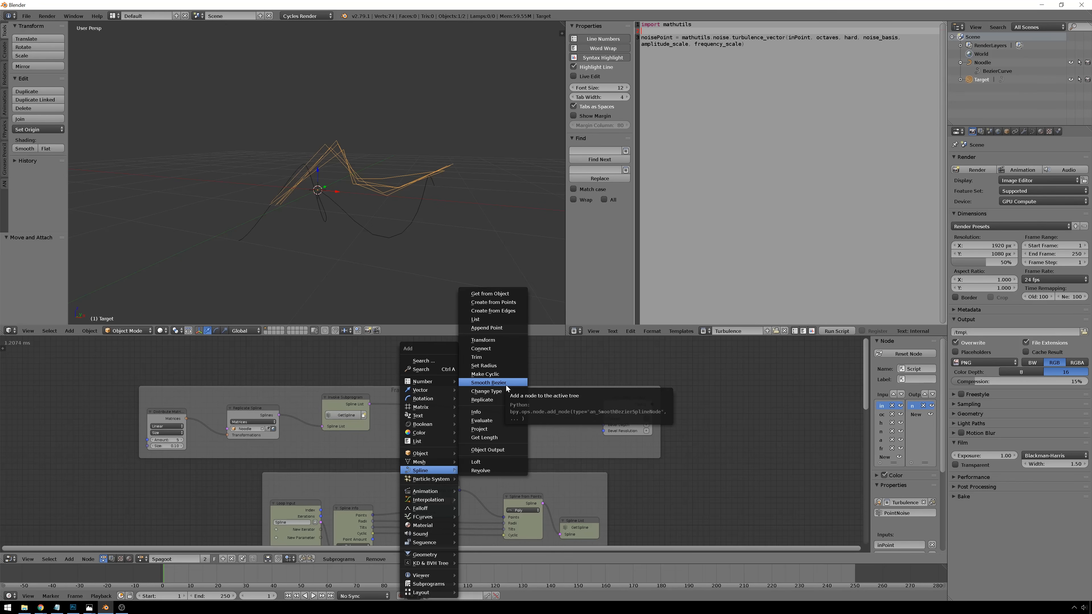
pyautogui.click(486, 391)
pyautogui.click(419, 391)
pyautogui.click(442, 407)
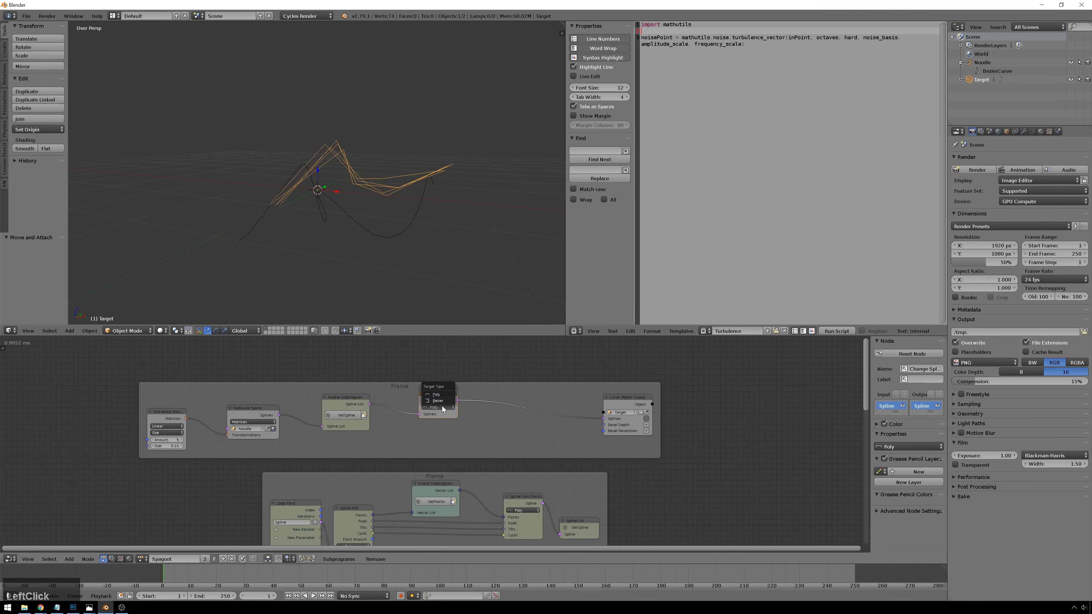
pyautogui.click(444, 401)
# Insert a Smooth Bezier Spline node between Change Spline Type and Curve Object Output, with Smoothness 0.48
pyautogui.click(503, 432)
pyautogui.hotkey('shift', 'a')
pyautogui.moveTo(504, 431)
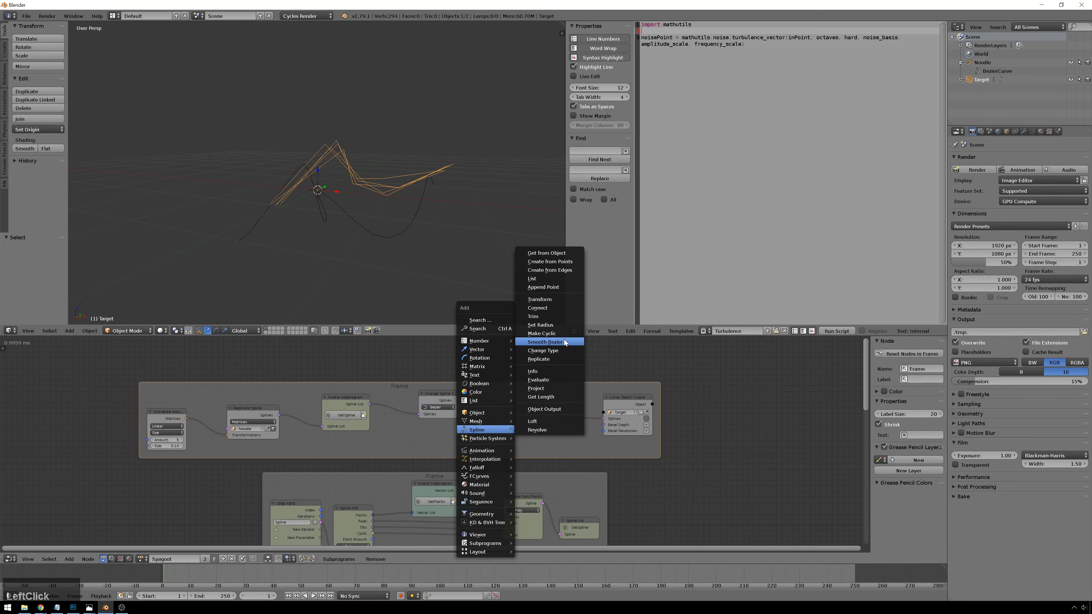
pyautogui.click(545, 342)
pyautogui.click(513, 417)
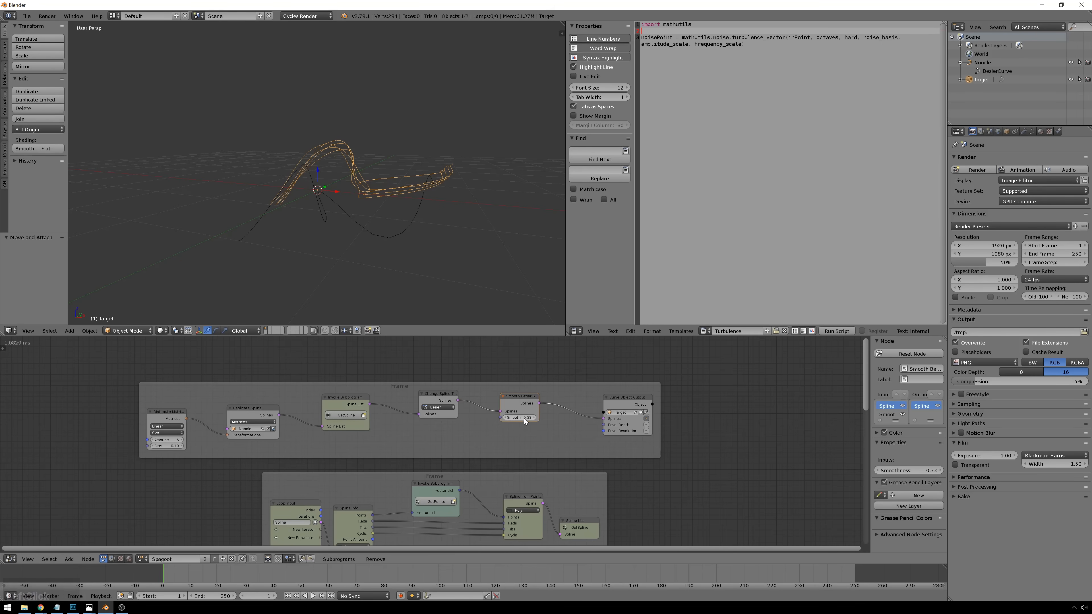
pyautogui.moveTo(523, 418)
pyautogui.mouseDown()
pyautogui.moveTo(554, 417)
pyautogui.moveTo(522, 418)
pyautogui.mouseUp()
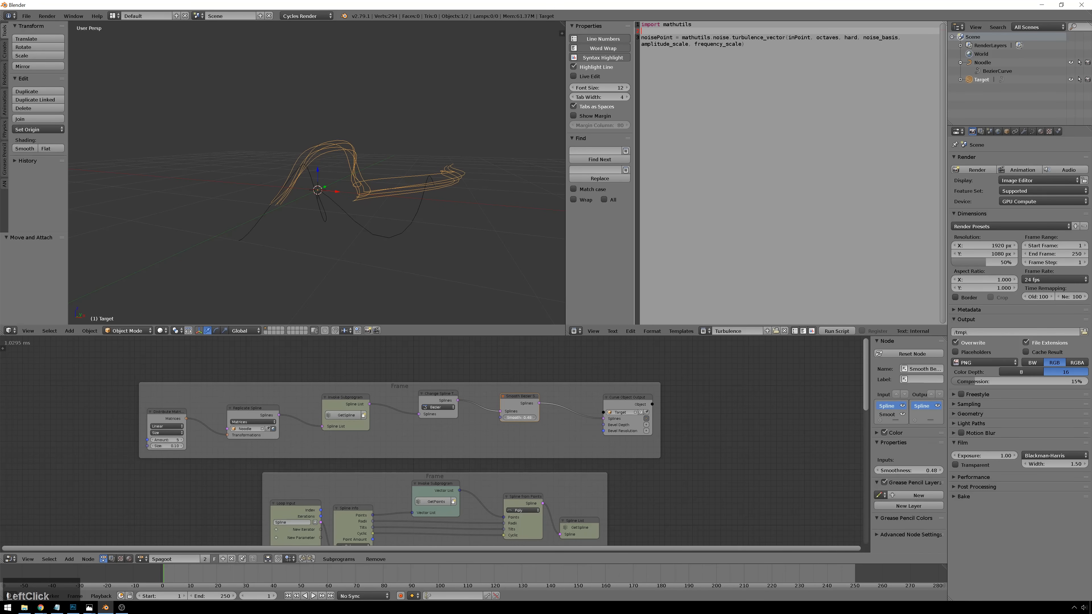
# Enable Bevel Depth and Bevel Resolution on the Curve Object Output node and set them to 0.01 and 4
pyautogui.scroll(4, 633, 490)
pyautogui.moveTo(615, 506); pyautogui.dragTo(662, 344, button='middle')
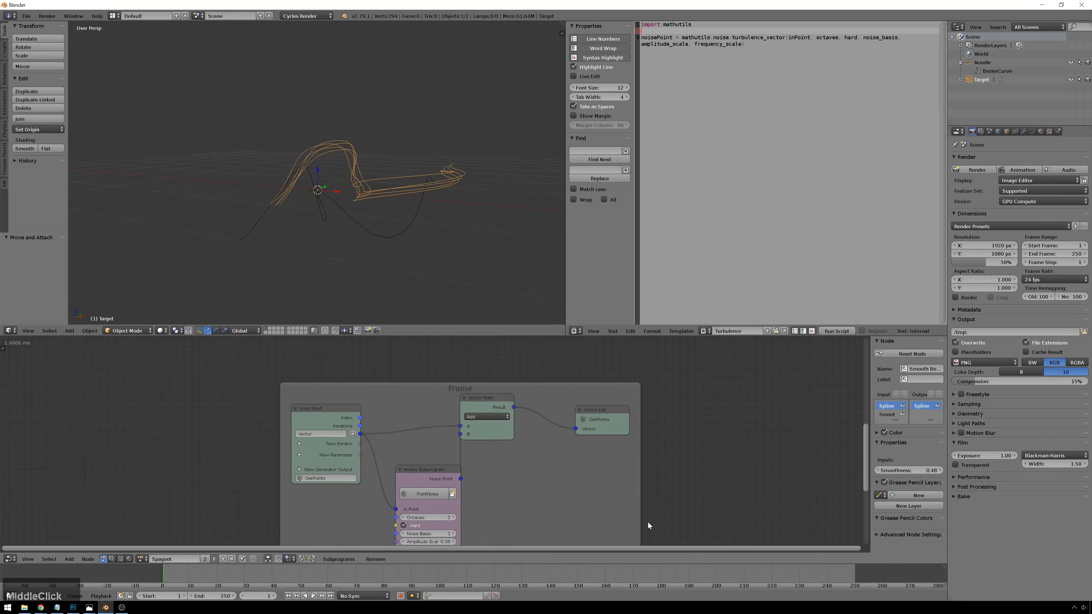
pyautogui.moveTo(650, 383); pyautogui.dragTo(574, 587, button='middle')
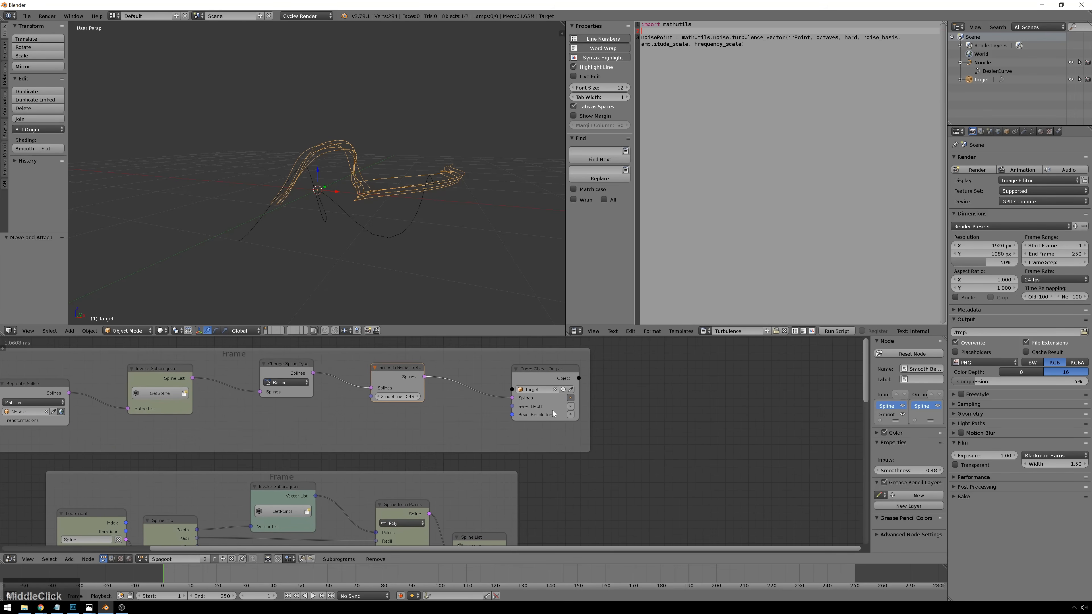
pyautogui.click(573, 407)
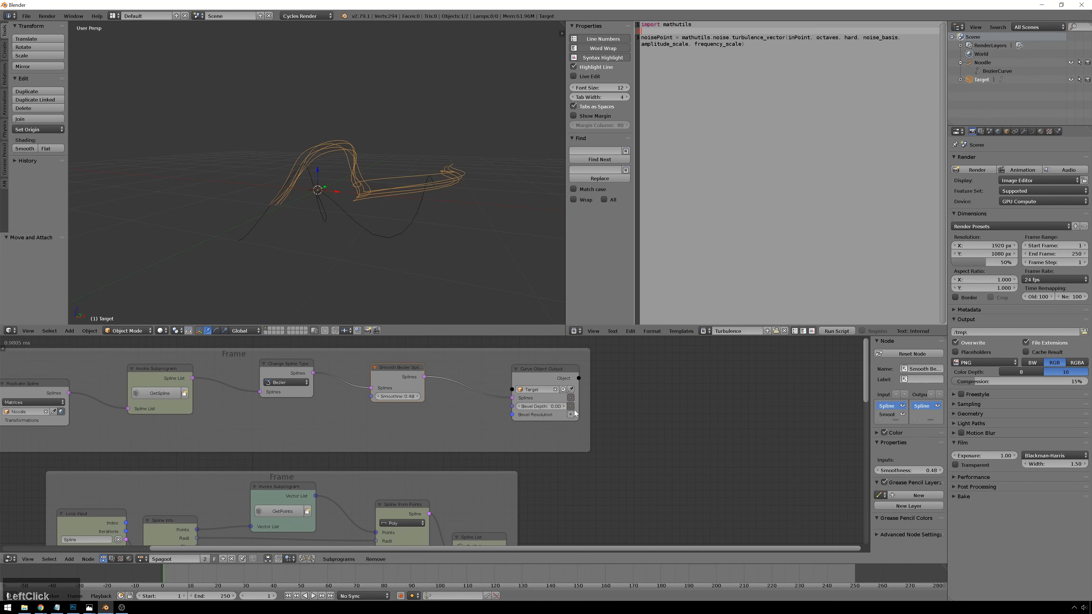
pyautogui.click(571, 415)
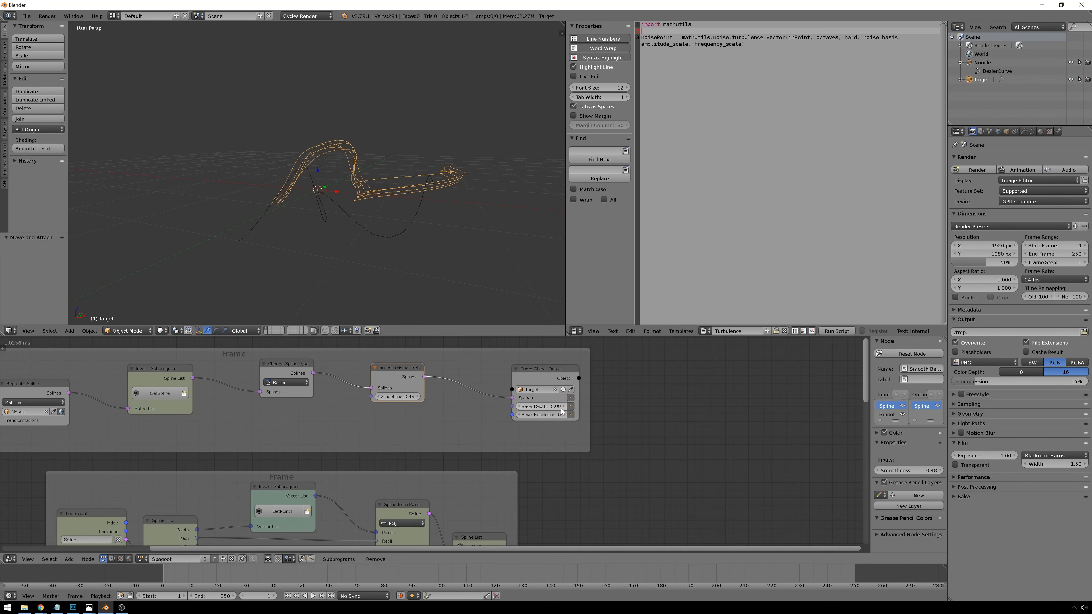
pyautogui.moveTo(561, 407); pyautogui.dragTo(562, 408)
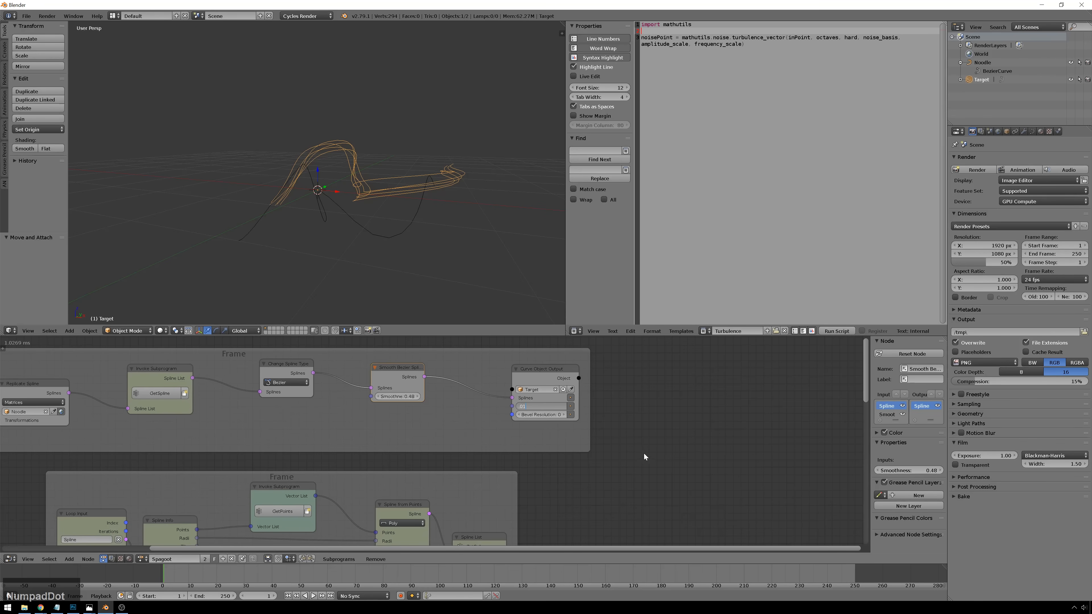
pyautogui.press('Return')
pyautogui.press('KP_Decimal')
pyautogui.click(590, 473)
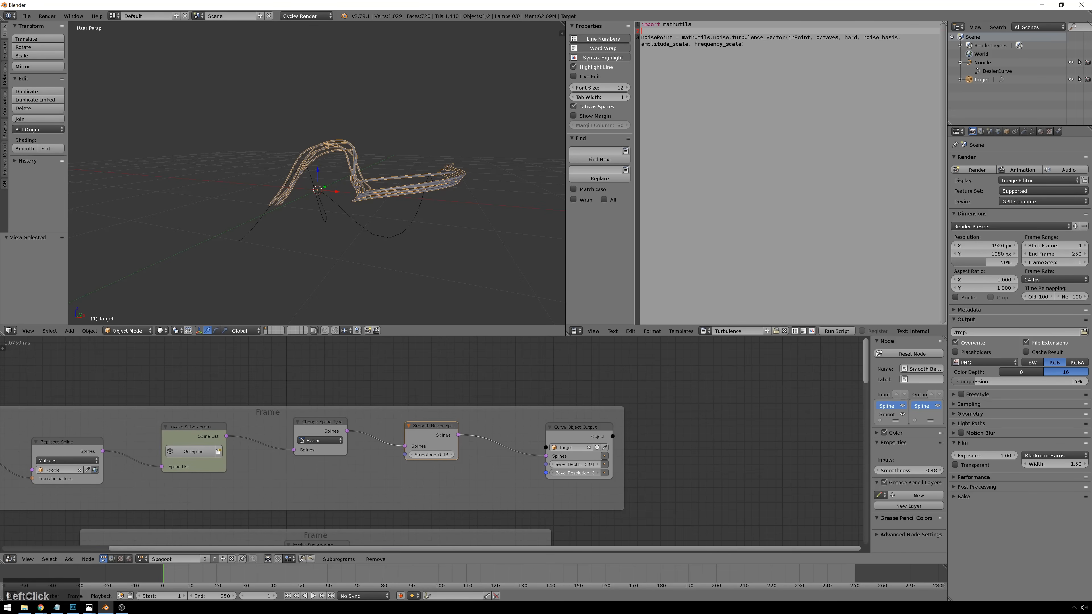
pyautogui.press('KP_Enter')
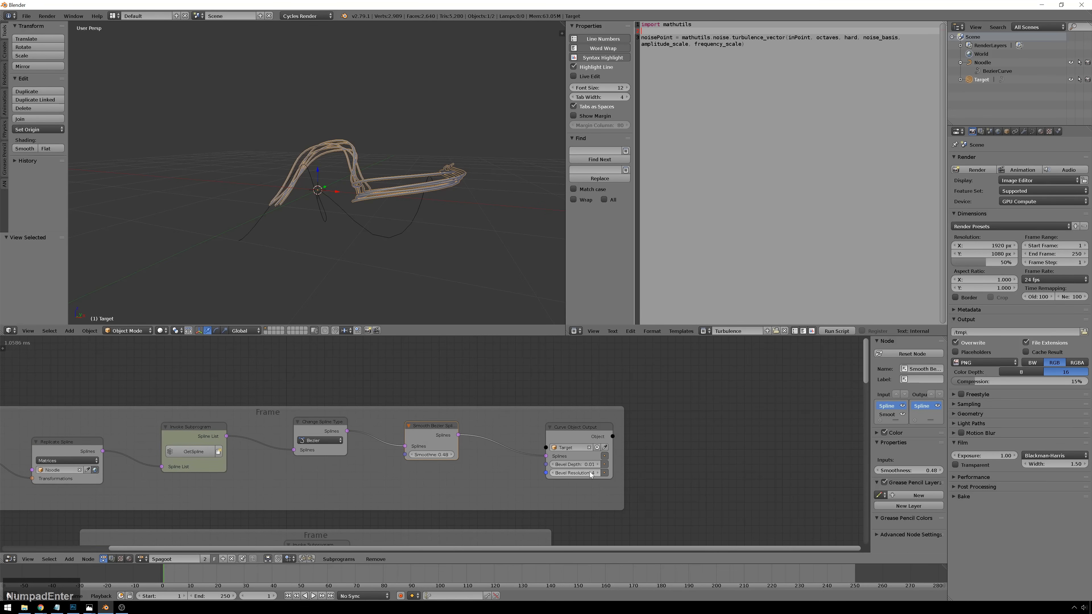
# Disable Hard noise and set Octaves to 4 on the PointNoise Invoke Subprogram node
pyautogui.moveTo(539, 472); pyautogui.dragTo(579, 372, button='middle')
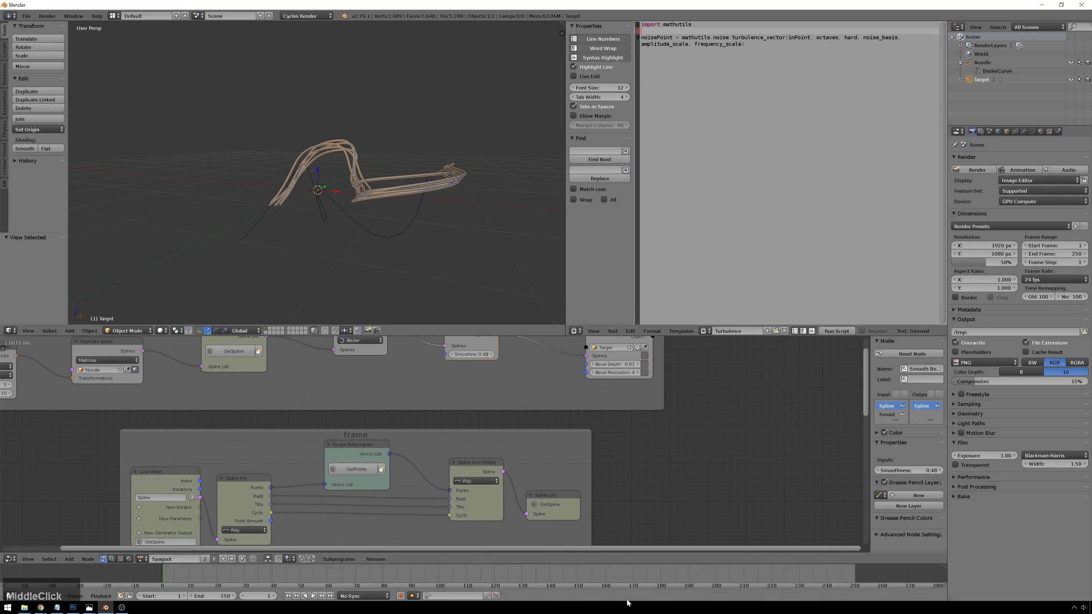
pyautogui.moveTo(693, 487); pyautogui.dragTo(713, 390, button='middle')
pyautogui.moveTo(652, 495); pyautogui.dragTo(645, 340, button='middle')
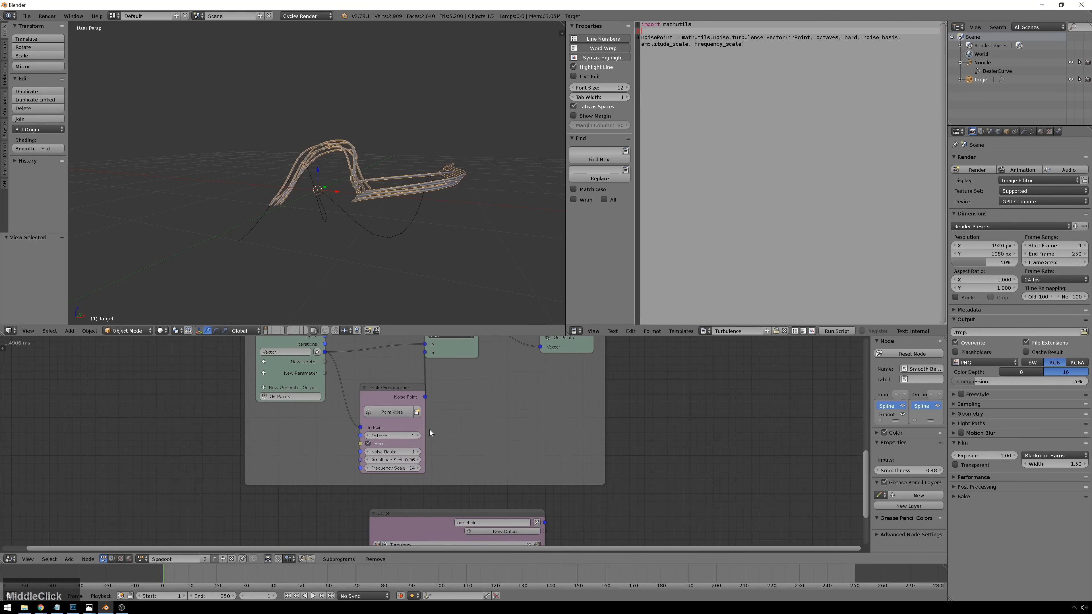
pyautogui.click(368, 444)
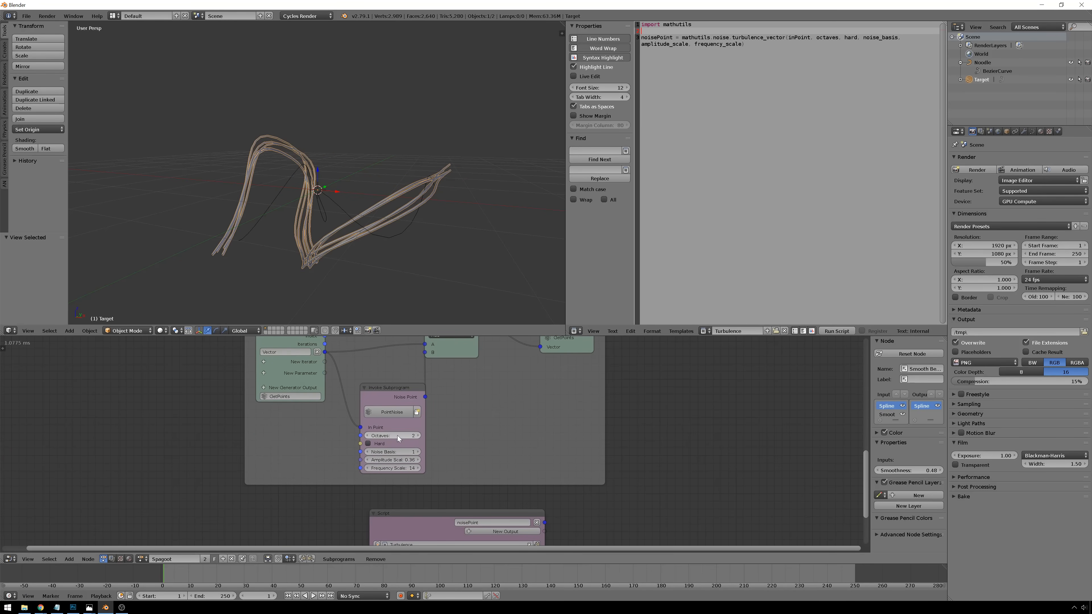
pyautogui.click(418, 435)
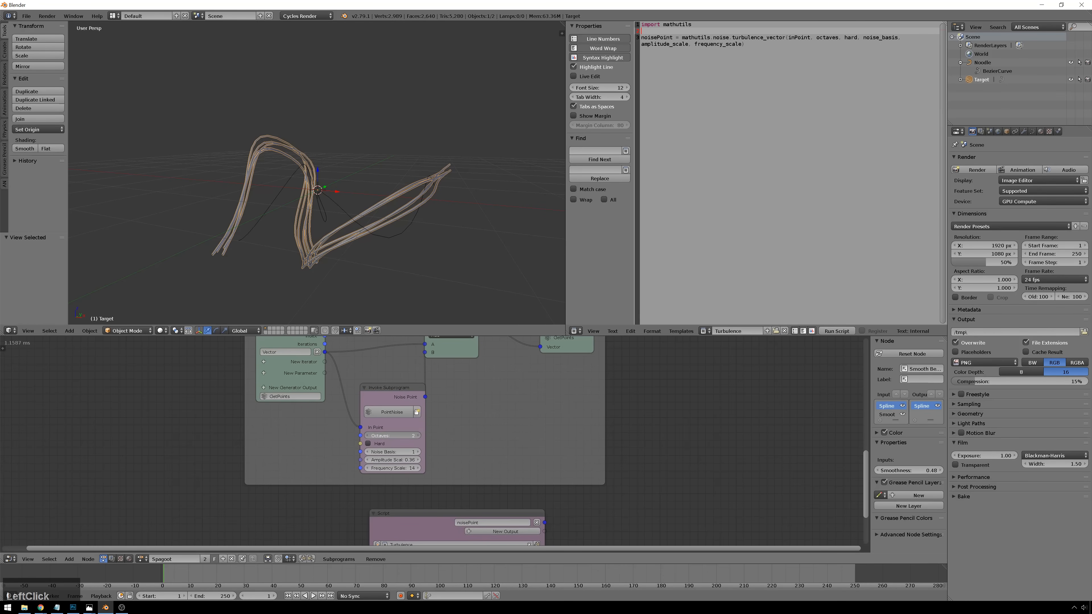
pyautogui.click(418, 435)
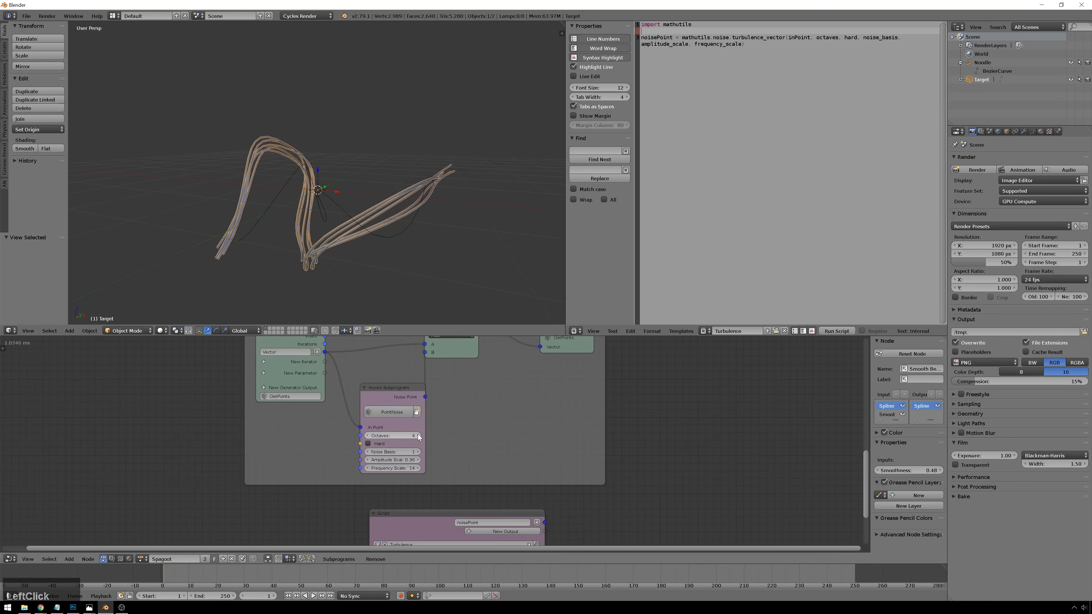
# Set the PointNoise node's Frequency Scale to 28 and Amplitude Scale to 0.48
pyautogui.click(417, 468)
pyautogui.click(415, 469)
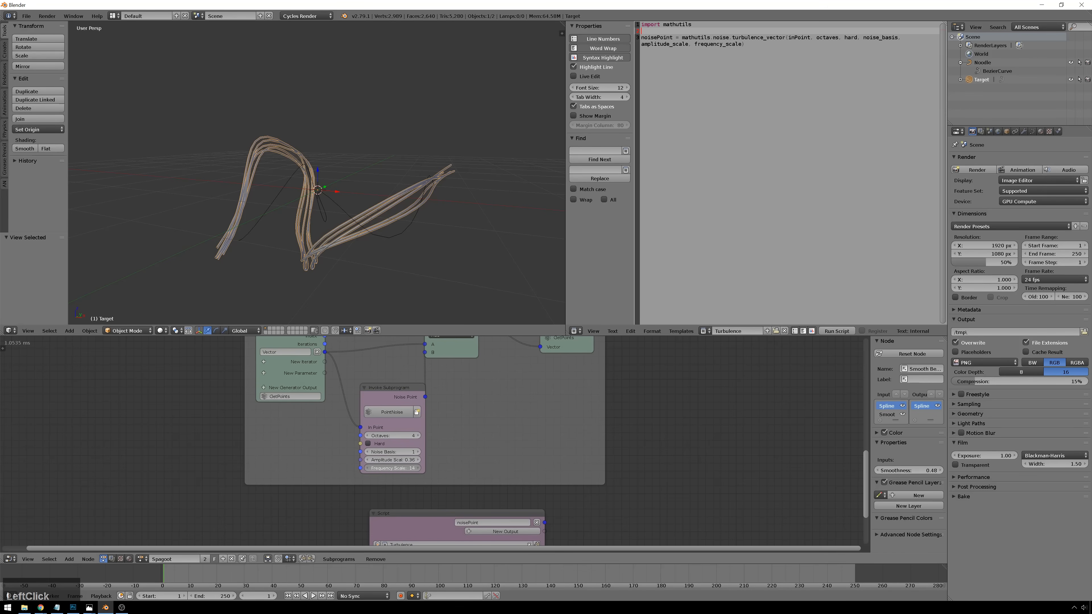
pyautogui.moveTo(415, 469); pyautogui.dragTo(447, 468)
pyautogui.click(414, 451)
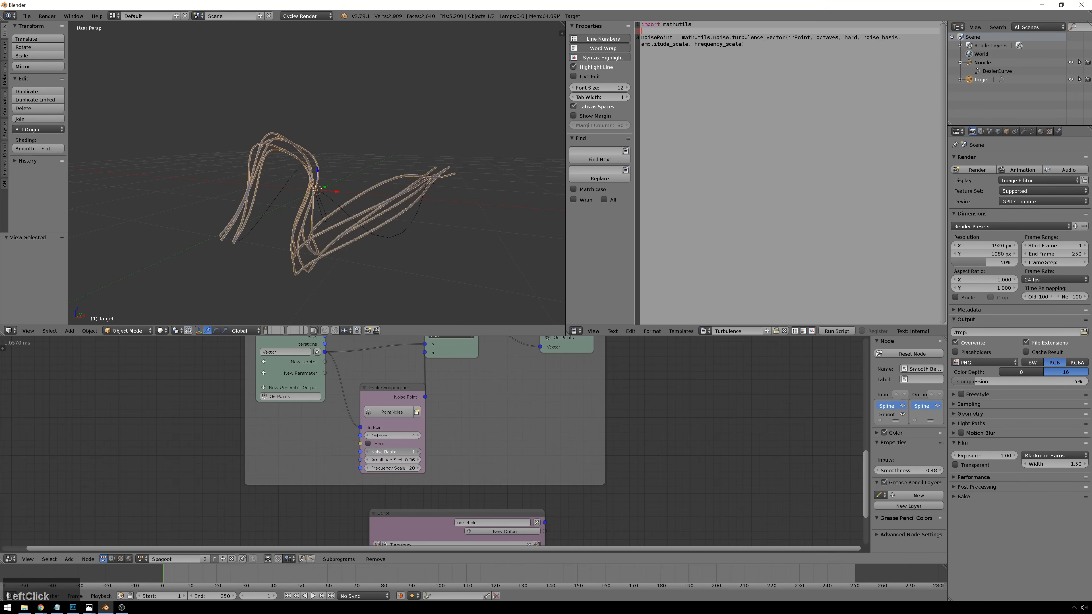
pyautogui.click(412, 461)
pyautogui.moveTo(413, 460)
pyautogui.mouseDown()
pyautogui.moveTo(383, 460)
pyautogui.moveTo(424, 460)
pyautogui.mouseUp()
# Set the Distribute Matrices node's Amount to 50 to replicate more noodle strands
pyautogui.scroll(-2, 136, 435)
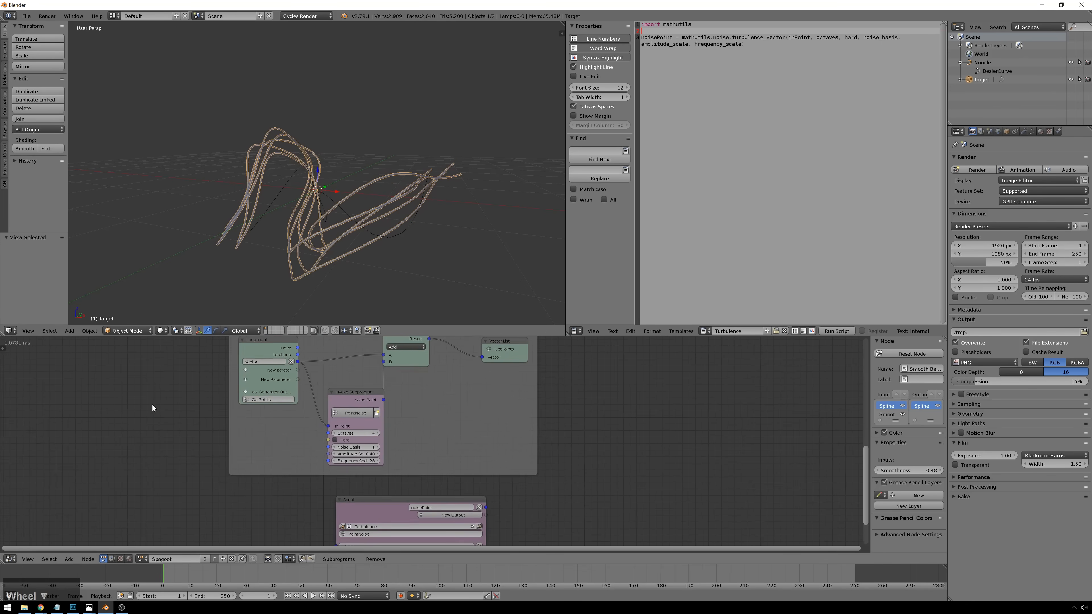
pyautogui.moveTo(158, 396); pyautogui.dragTo(355, 541, button='middle')
pyautogui.moveTo(410, 437); pyautogui.dragTo(399, 468, button='middle')
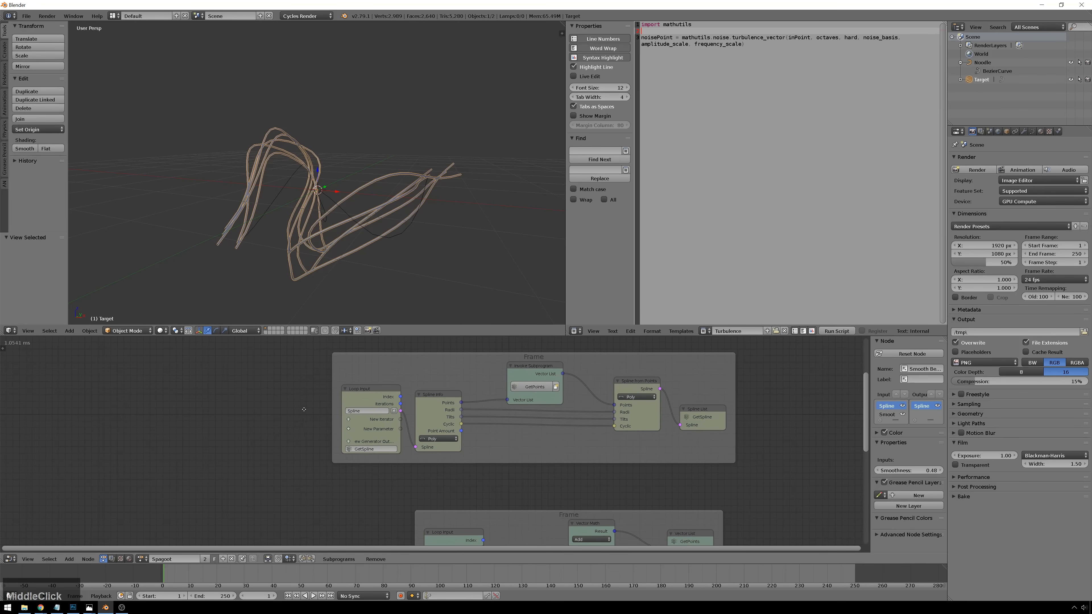
pyautogui.moveTo(308, 385); pyautogui.dragTo(331, 497, button='middle')
pyautogui.click(247, 425)
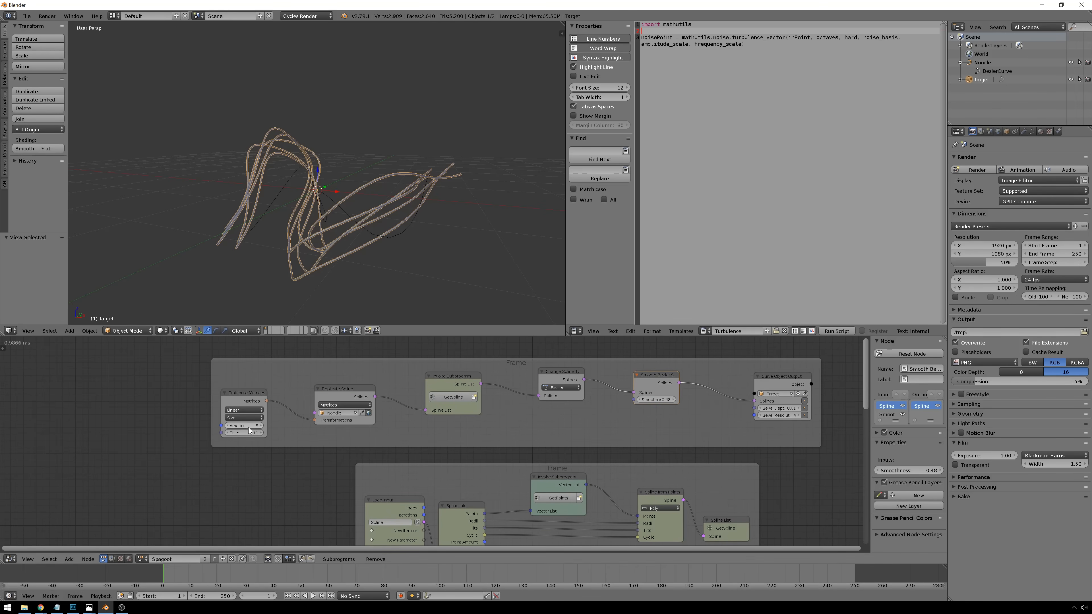
pyautogui.write('5')
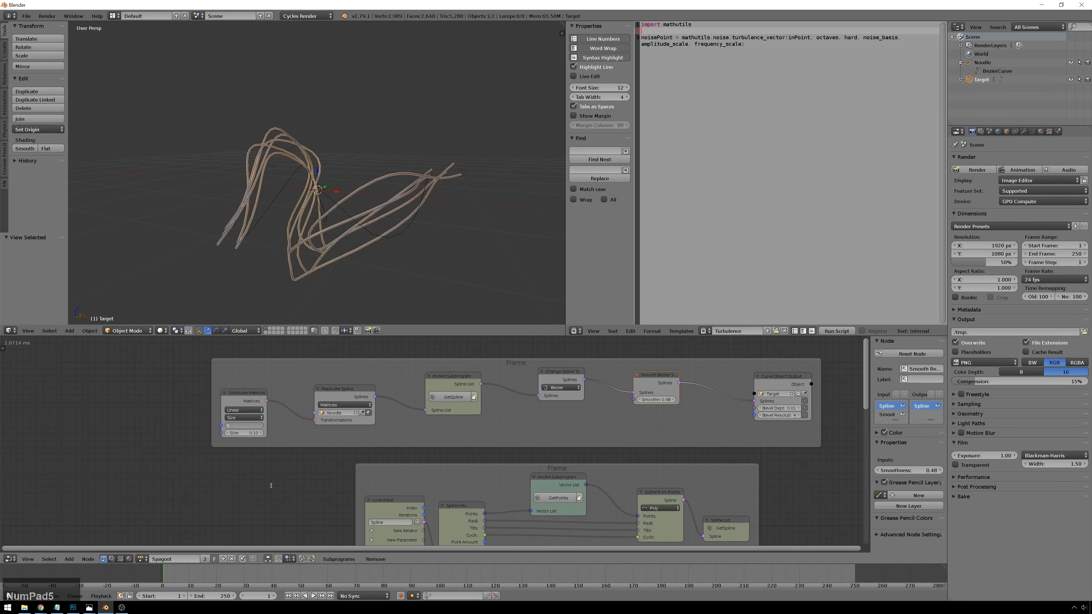
pyautogui.write('0')
pyautogui.press('Return')
# Select the original Noodle curve in the 3D view and enter Edit Mode on it
pyautogui.moveTo(517, 227); pyautogui.dragTo(551, 245, button='middle')
pyautogui.rightClick(330, 229)
pyautogui.press('Tab')
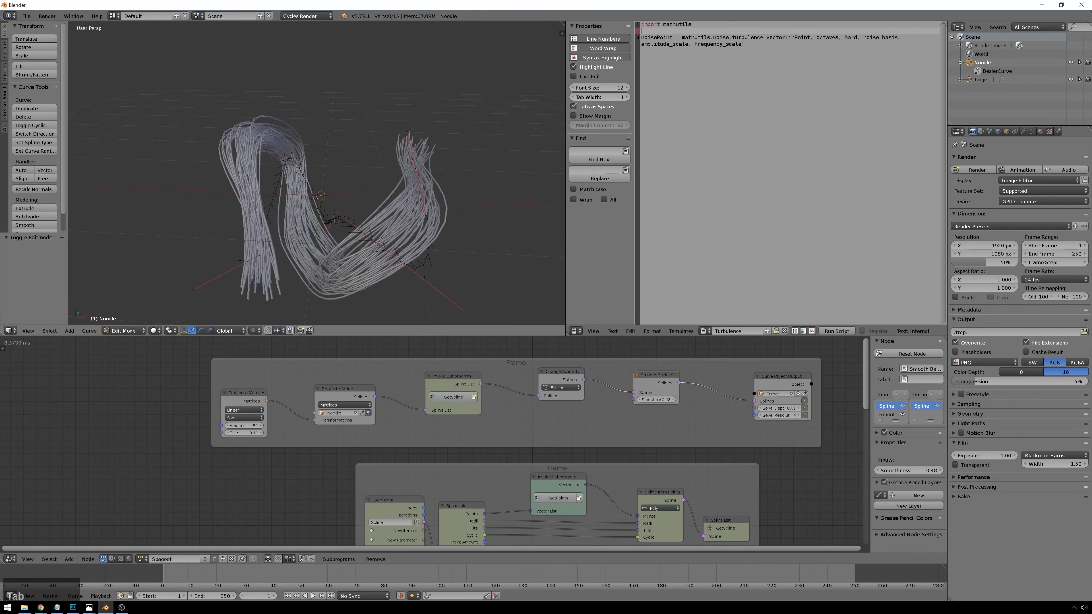
# Select all control points of the Noodle curve and subdivide it three times
pyautogui.press('g')
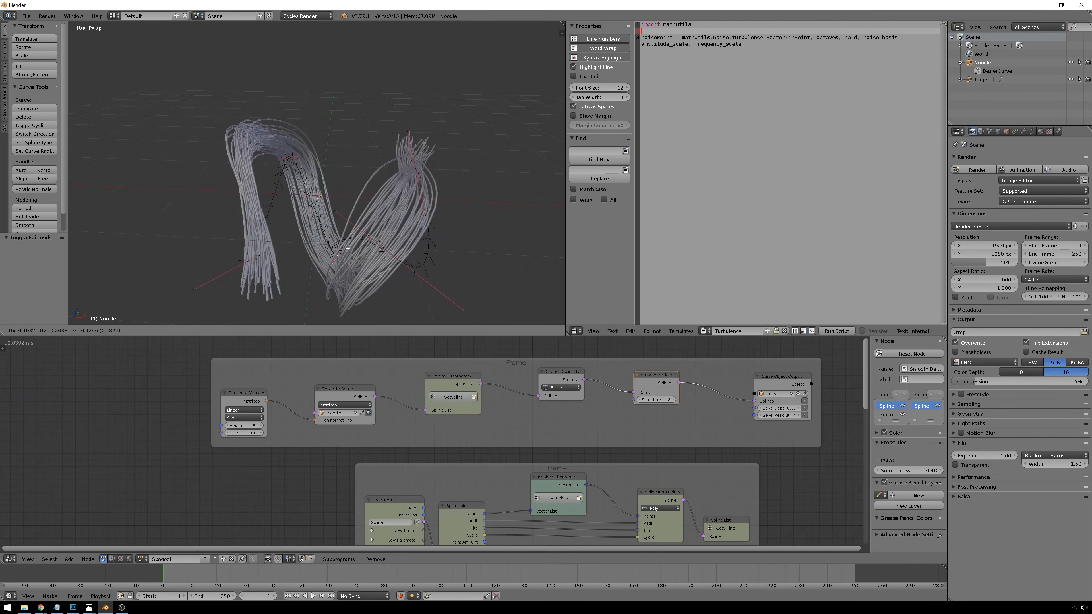
pyautogui.press('Escape')
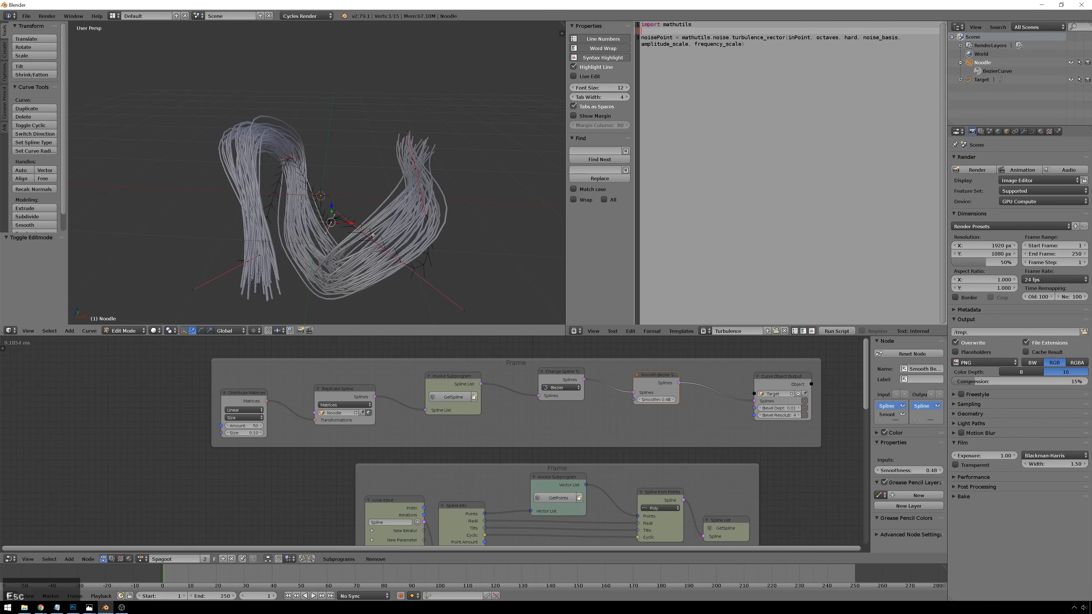
pyautogui.press('w')
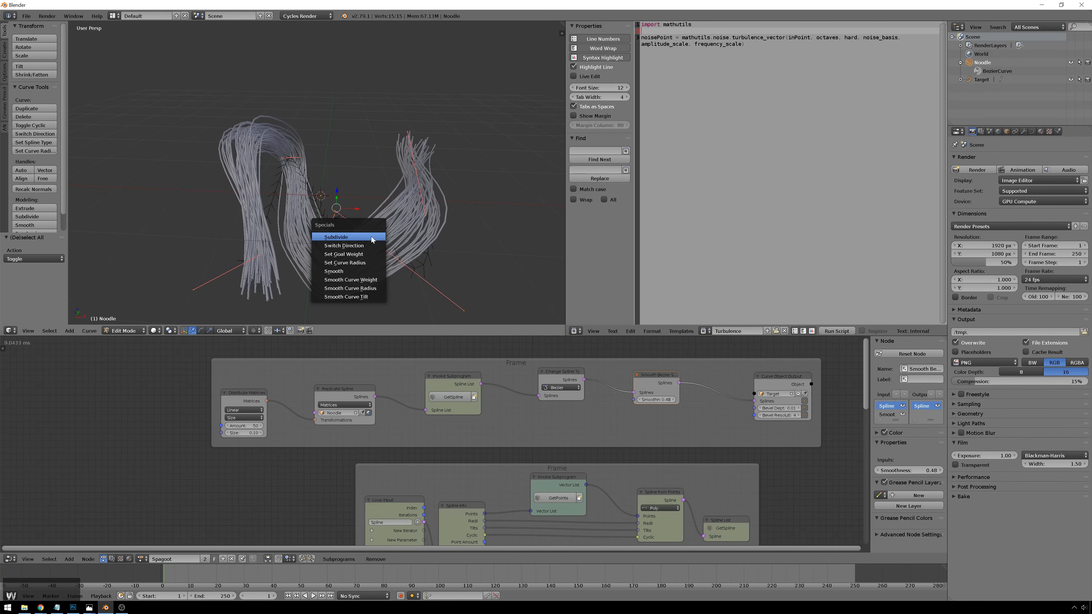
pyautogui.click(371, 236)
pyautogui.click(371, 238)
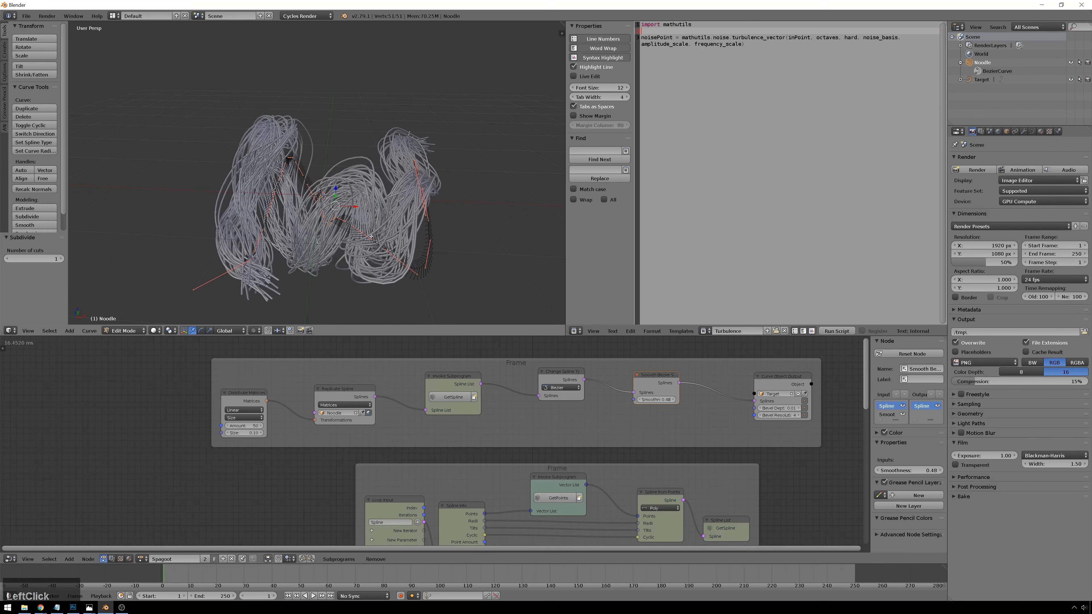
pyautogui.click(372, 237)
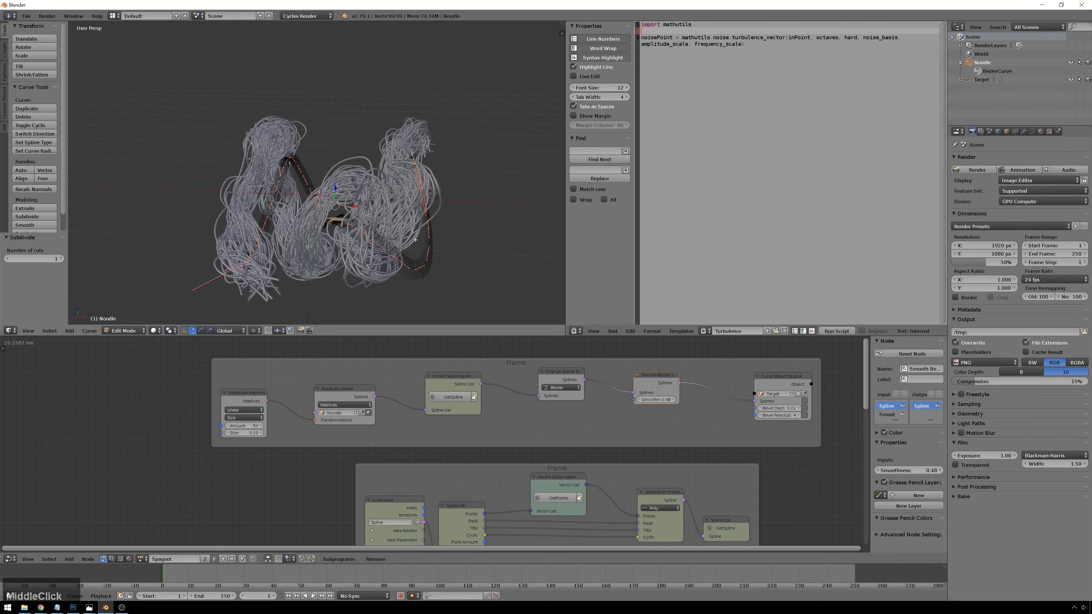
# Switch to the browser and view the mathutils.noise function documentation
pyautogui.moveTo(416, 240); pyautogui.dragTo(335, 217, button='middle')
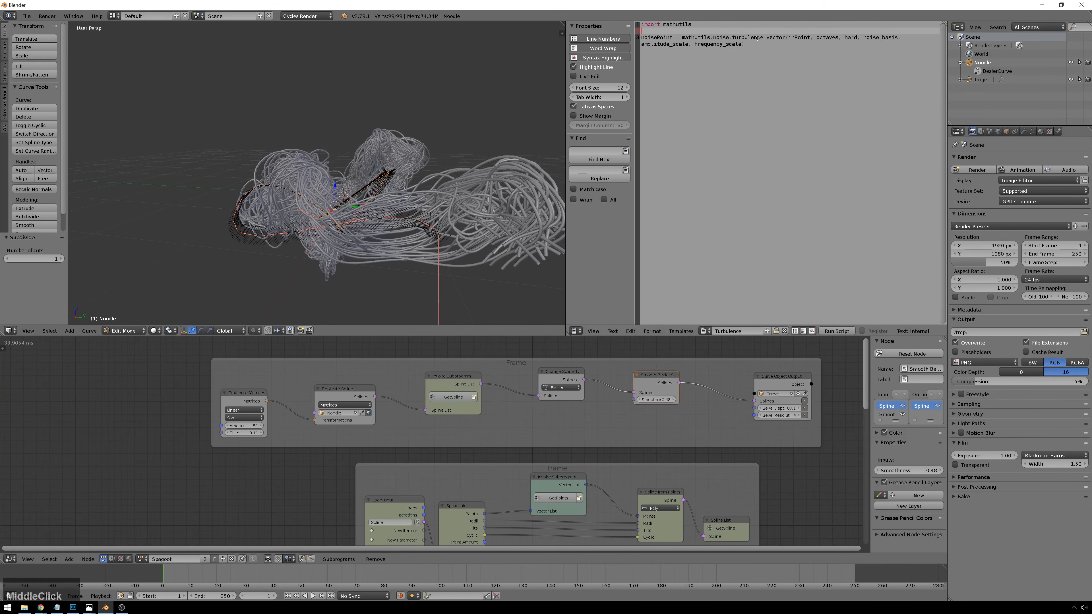
pyautogui.moveTo(760, 48); pyautogui.dragTo(733, 55)
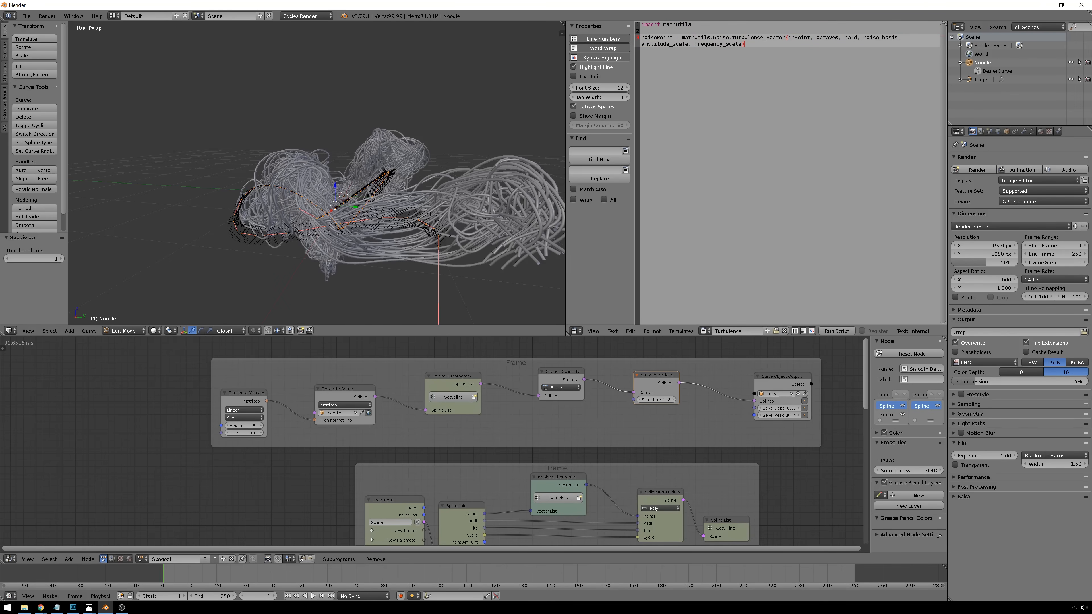
pyautogui.click(41, 607)
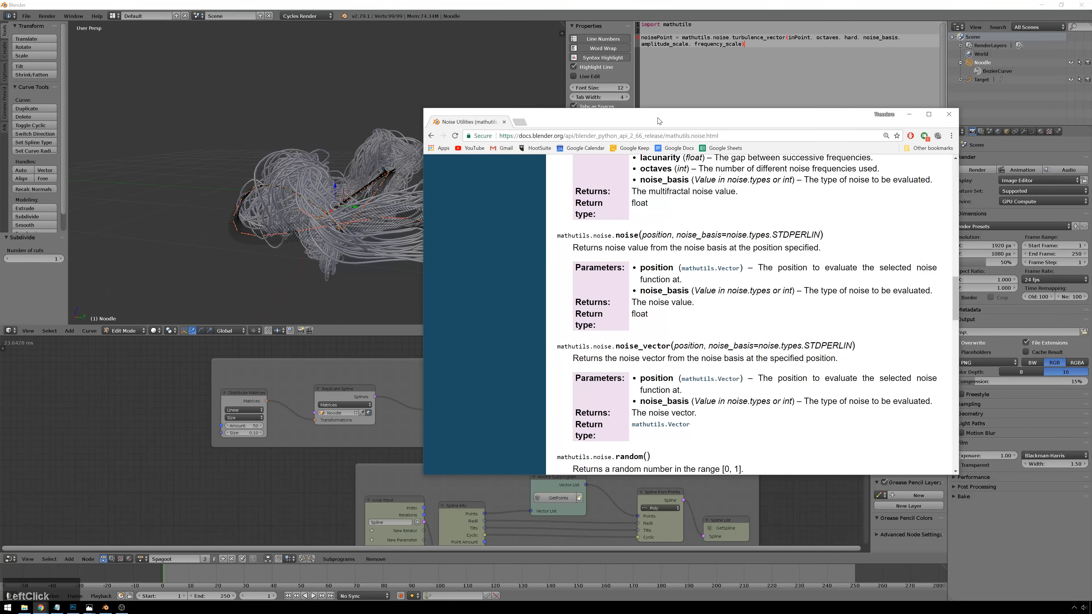
pyautogui.moveTo(657, 118); pyautogui.dragTo(710, 0)
# Leave Edit Mode on the Noodle curve and deselect all objects in the 3D view
pyautogui.moveTo(475, 255); pyautogui.dragTo(469, 169, button='middle')
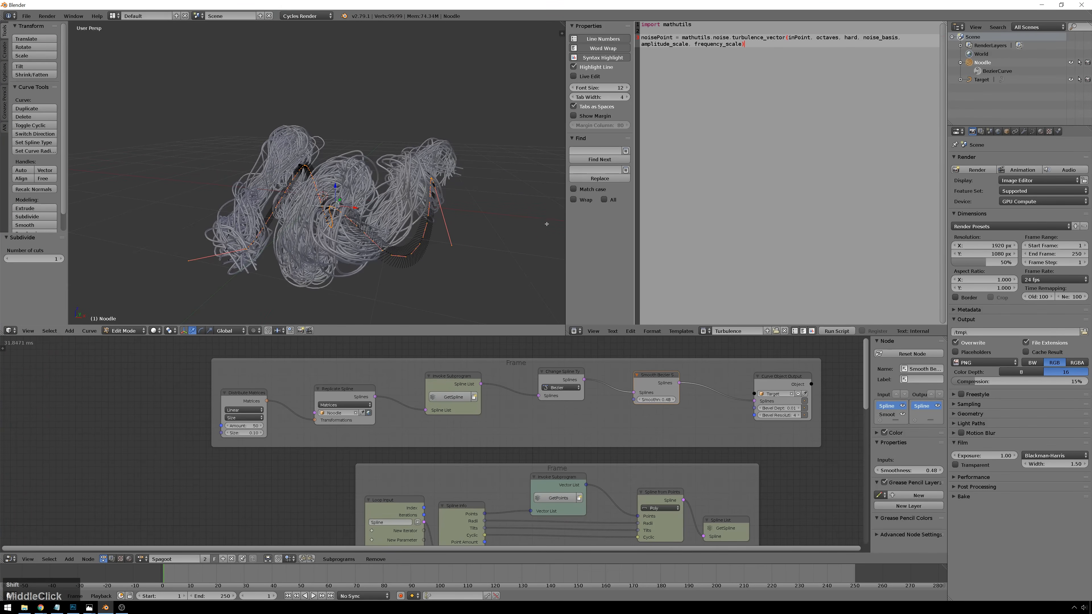
pyautogui.keyDown('shift'); pyautogui.moveTo(546, 224); pyautogui.dragTo(344, 194, button='middle'); pyautogui.keyUp('shift')
pyautogui.moveTo(331, 156); pyautogui.dragTo(417, 188, button='middle')
pyautogui.press('w')
pyautogui.press('Tab')
pyautogui.press('a')
# Examine the tangled noodle strands up close and from several angles in the 3D view
pyautogui.scroll(2, 408, 111)
pyautogui.moveTo(409, 111); pyautogui.dragTo(391, 129, button='middle')
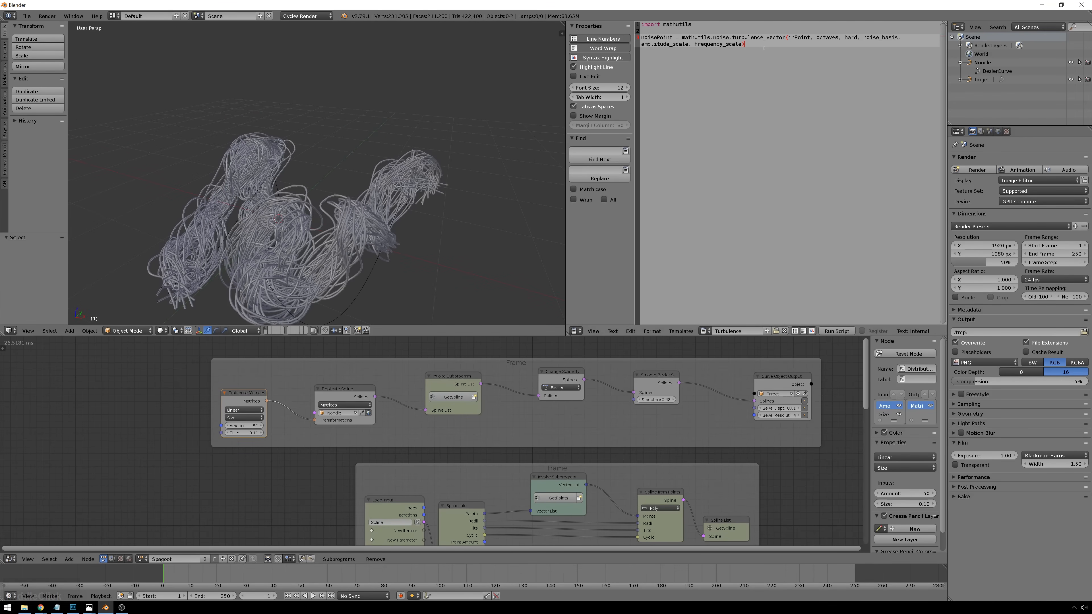
pyautogui.click(660, 55)
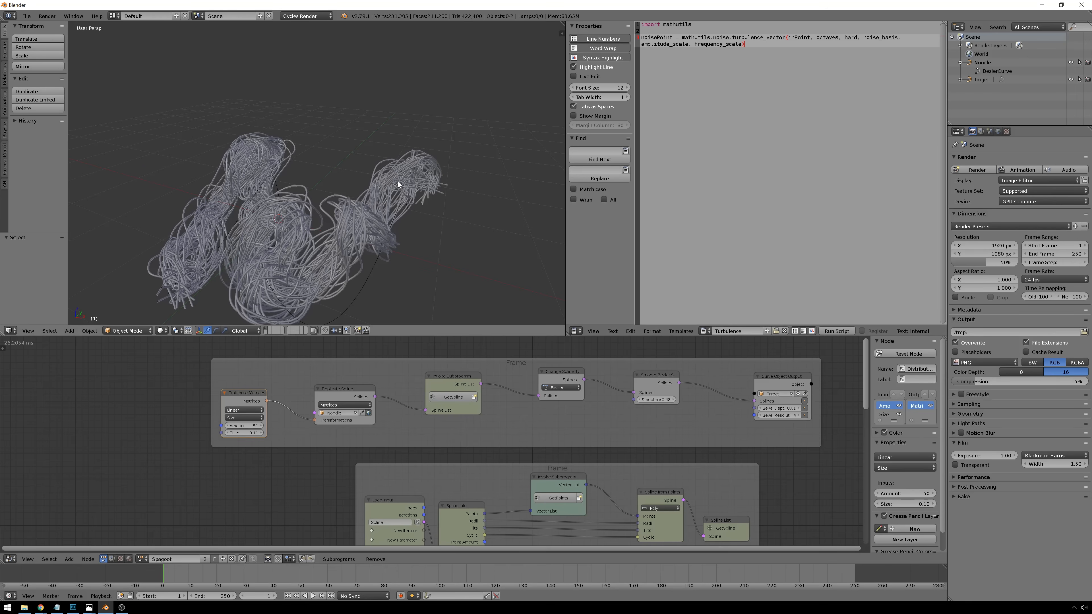
pyautogui.scroll(2, 378, 236)
pyautogui.keyDown('shift'); pyautogui.moveTo(378, 237); pyautogui.dragTo(399, 197, button='middle'); pyautogui.keyUp('shift')
pyautogui.scroll(5, 385, 177)
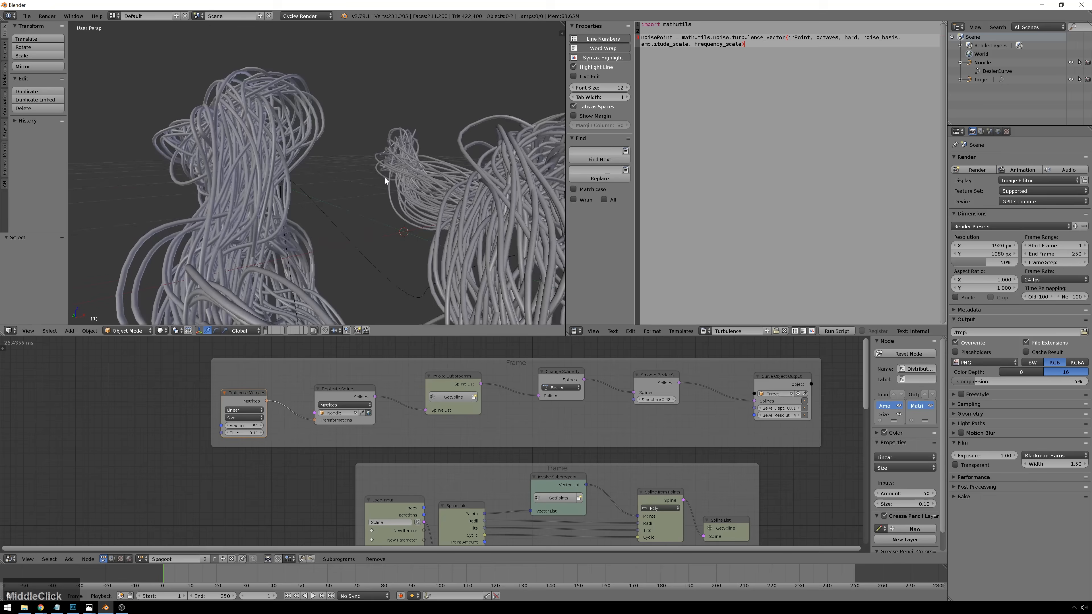
pyautogui.scroll(-3, 387, 163)
pyautogui.moveTo(476, 148); pyautogui.dragTo(370, 129, button='middle')
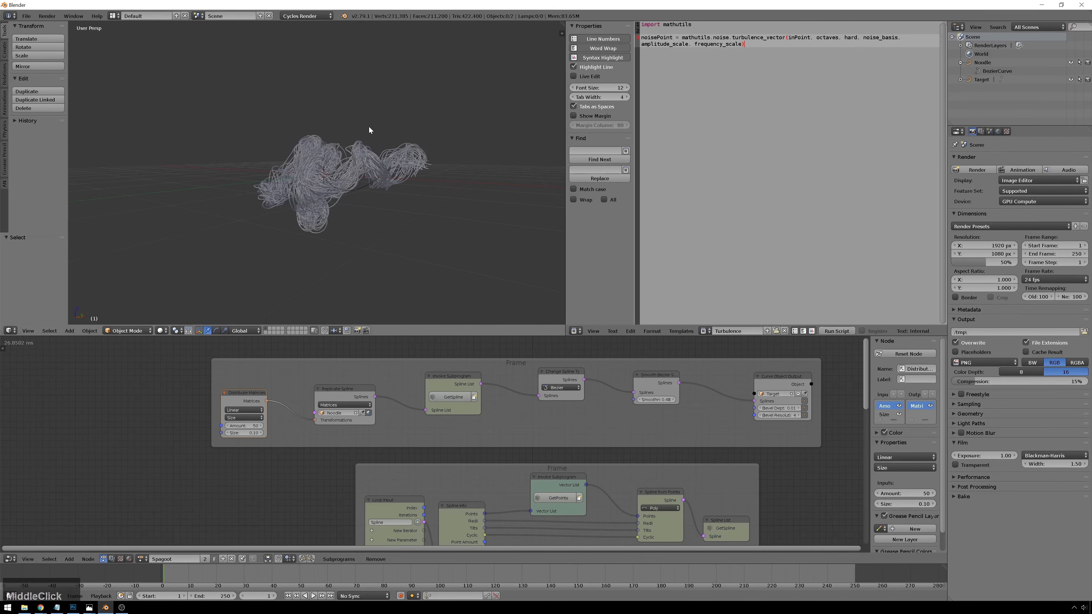
# Select the Target noodle object and give it a new material with a Principled BSDF surface
pyautogui.click(365, 171)
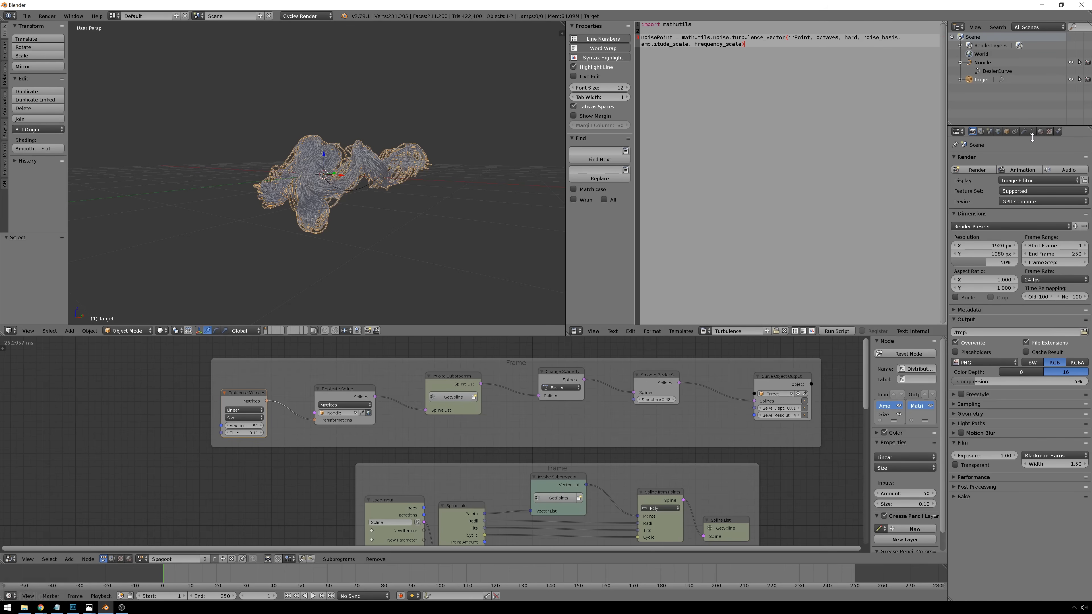
pyautogui.click(1023, 132)
pyautogui.click(1022, 160)
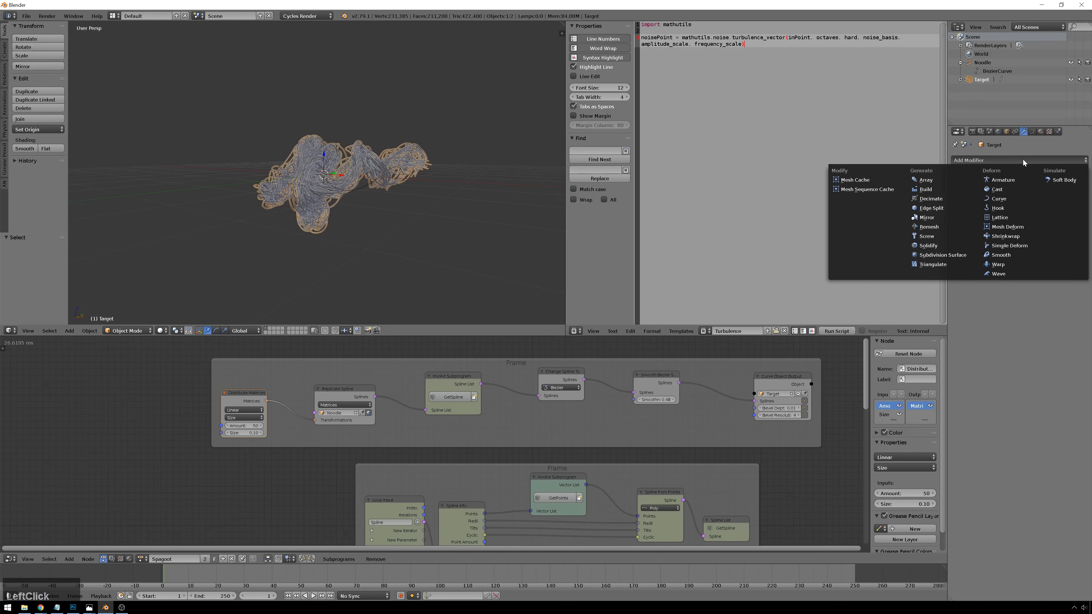
pyautogui.click(1040, 132)
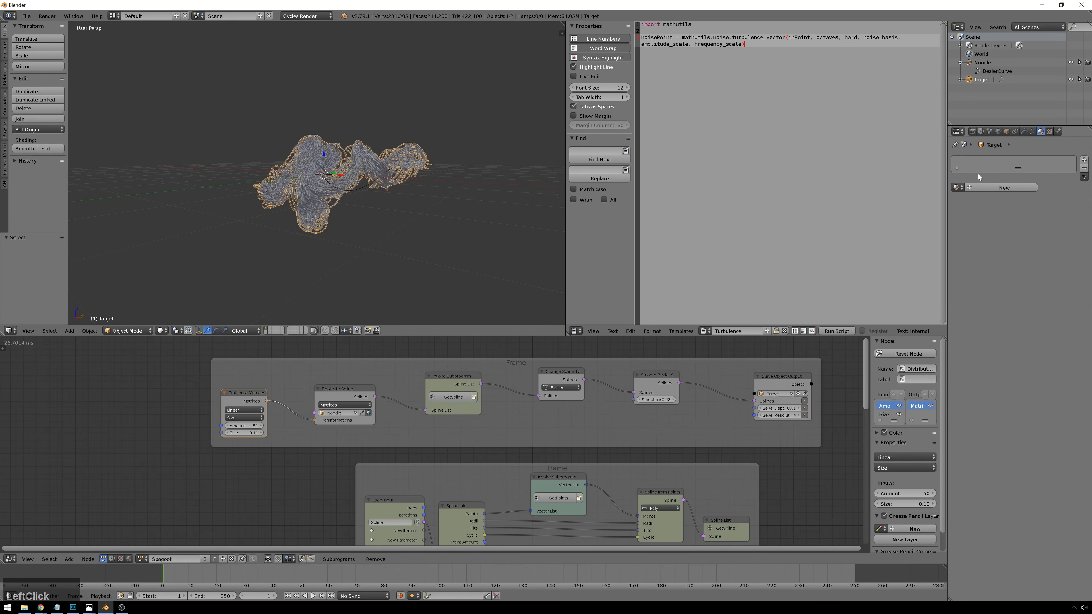
pyautogui.click(992, 192)
pyautogui.click(1011, 234)
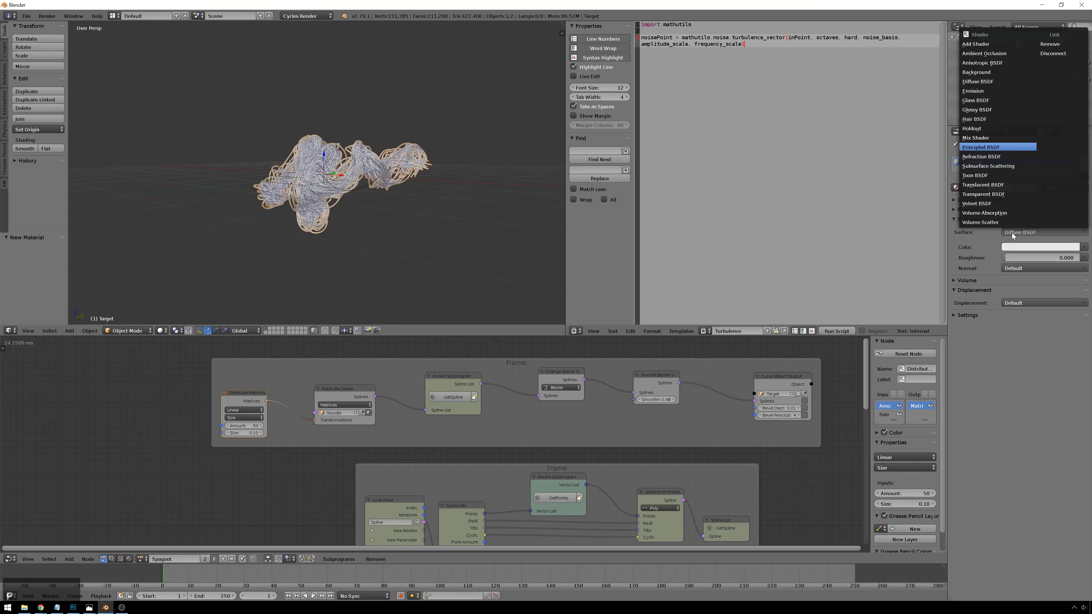
pyautogui.click(1002, 146)
# Set the noodle material's Base Color to a pinkish purple and its Subsurface to 0.385
pyautogui.click(1011, 261)
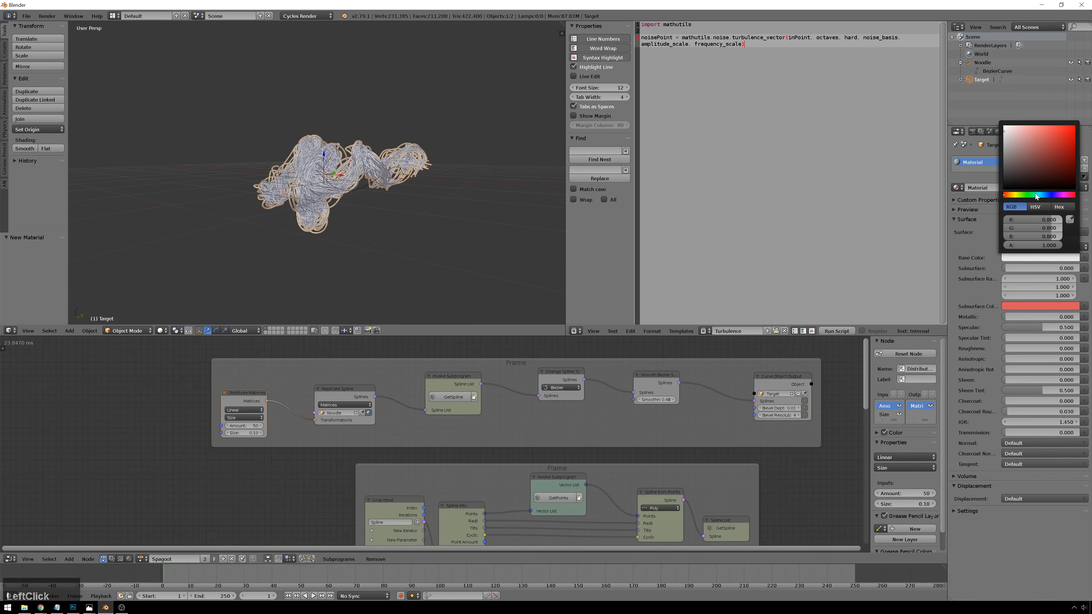
pyautogui.click(1034, 145)
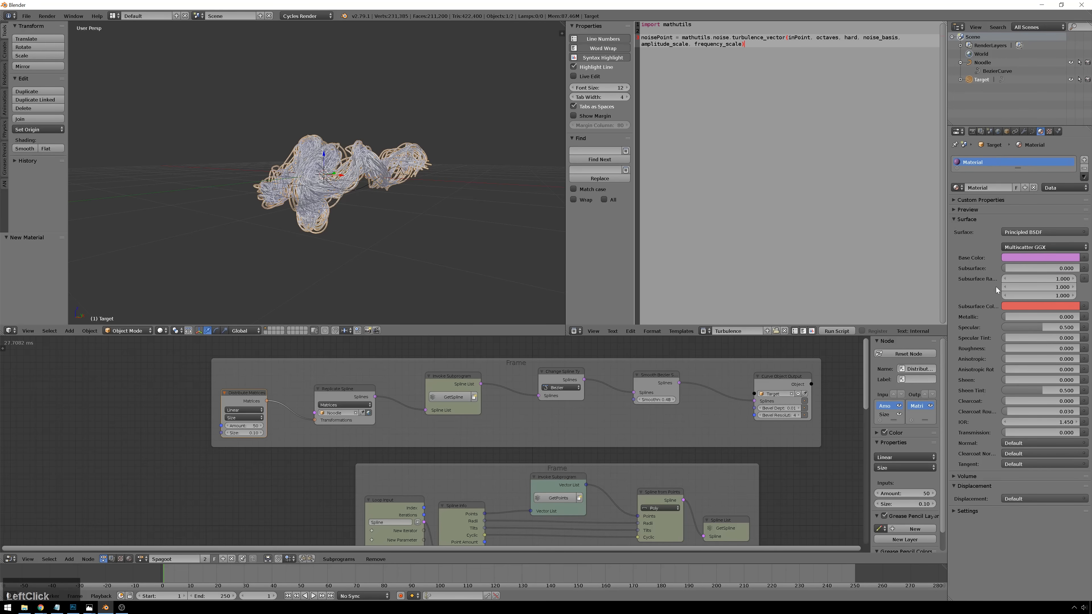
pyautogui.moveTo(1040, 268); pyautogui.dragTo(1049, 268)
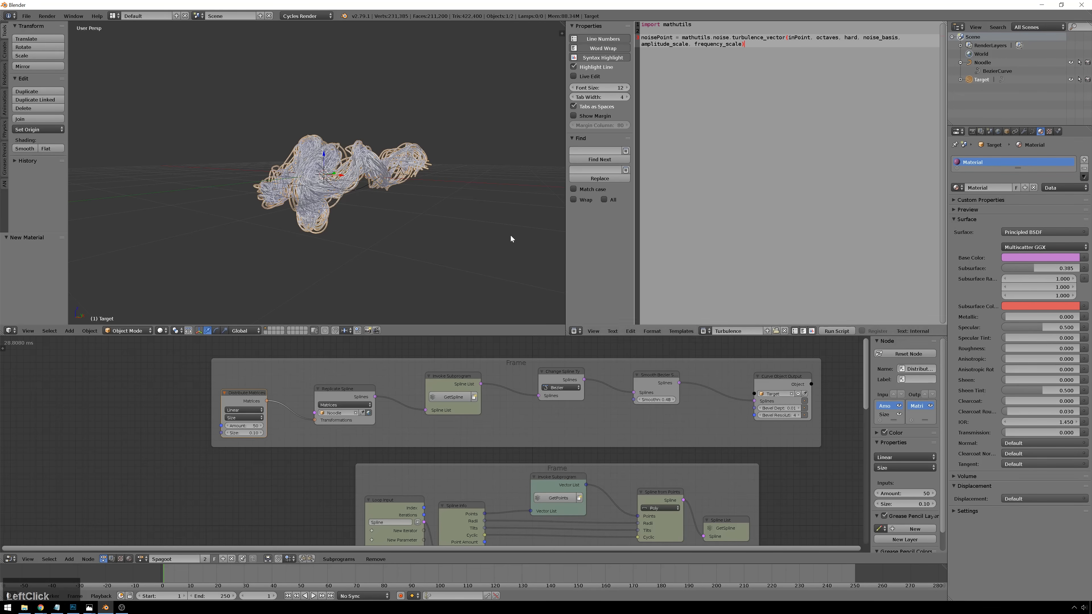
# Add an area lamp, raise it about 2.04 units along Z above the noodles, and scale it up by about 35.5
pyautogui.hotkey('shift', 'a')
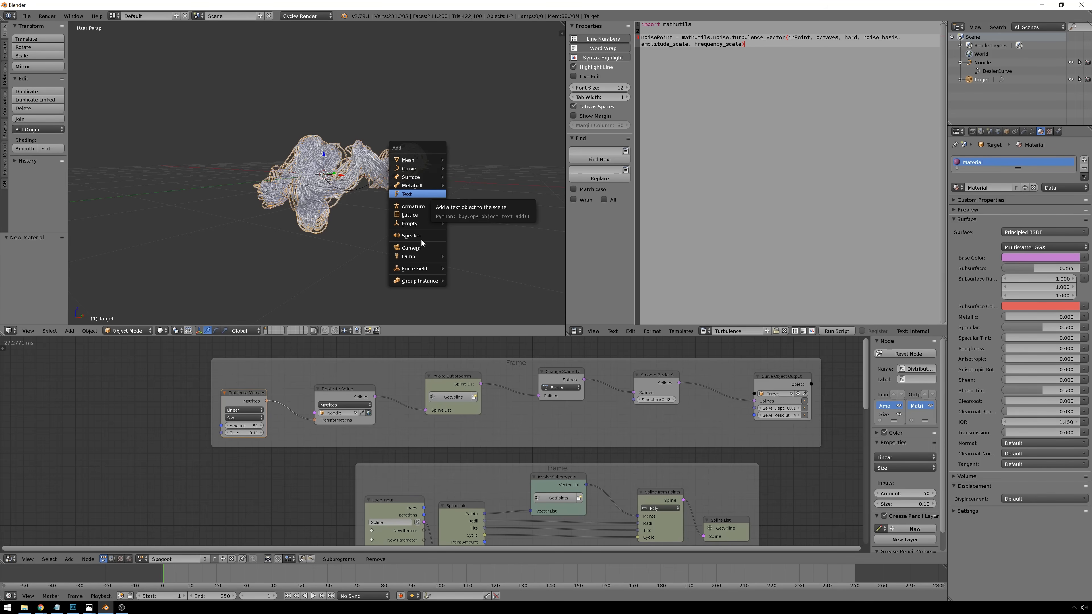
pyautogui.click(415, 257)
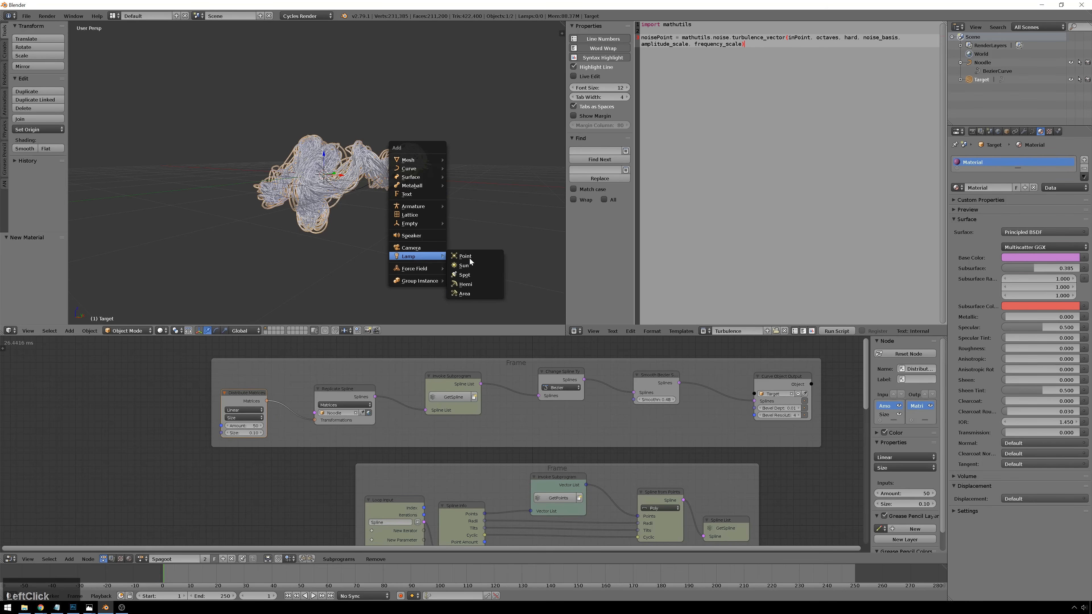
pyautogui.click(463, 294)
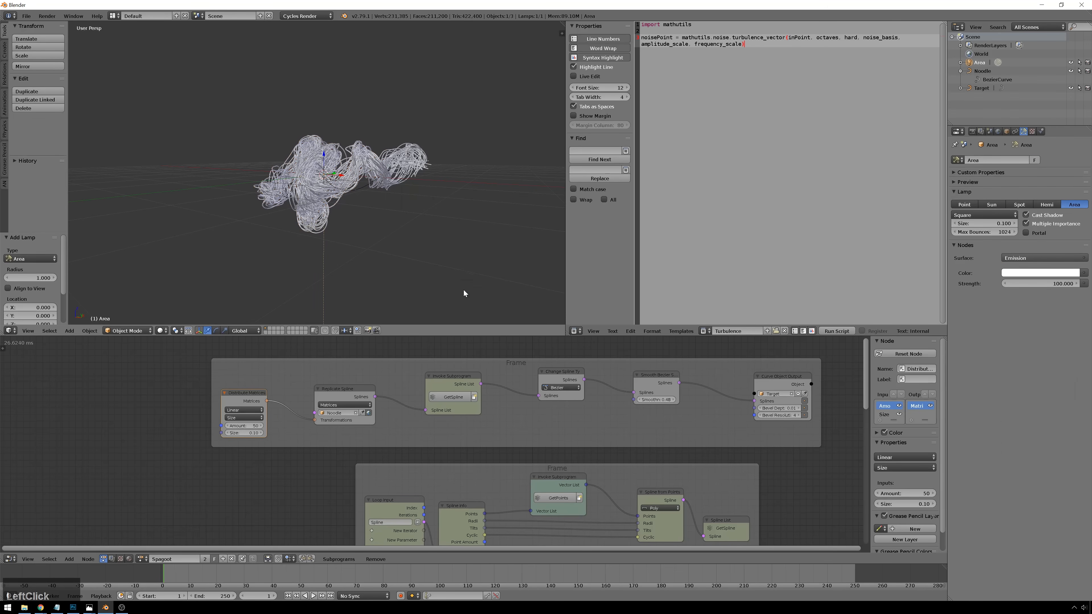
pyautogui.press('g')
pyautogui.press('z')
pyautogui.click(347, 125)
pyautogui.press('s')
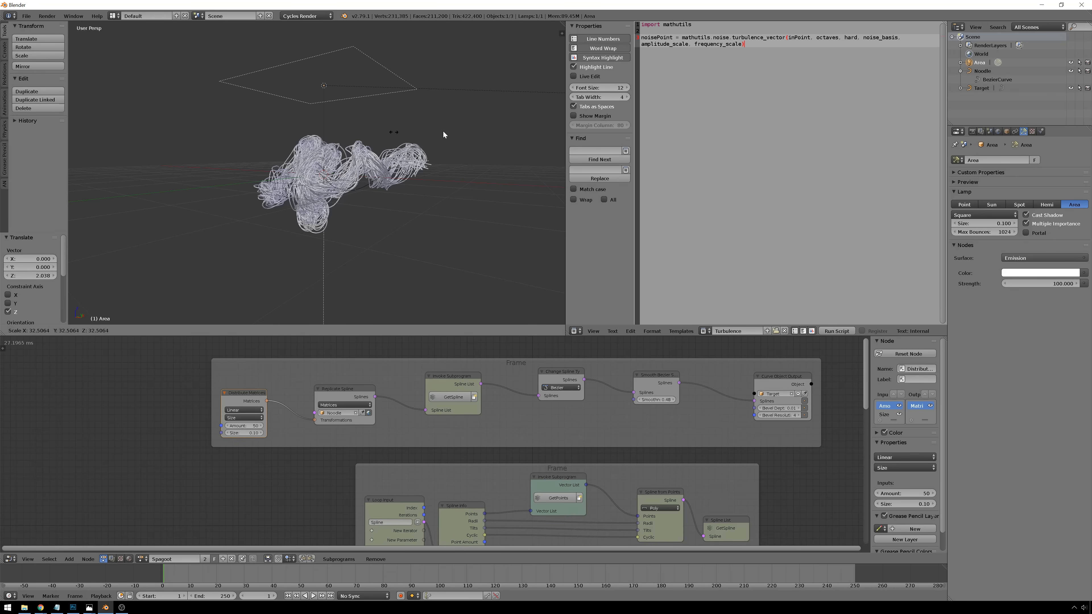
pyautogui.click(430, 142)
# Add a cube at the origin and scale it by about -4.515 so it encloses the noodles
pyautogui.hotkey('shift', 'a')
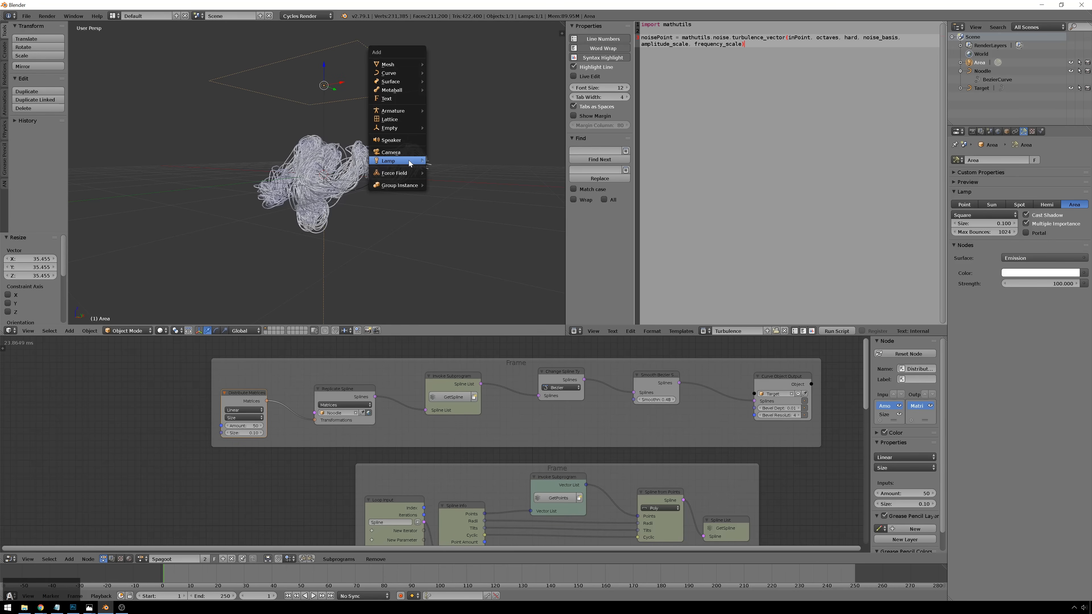
pyautogui.click(396, 64)
pyautogui.click(448, 73)
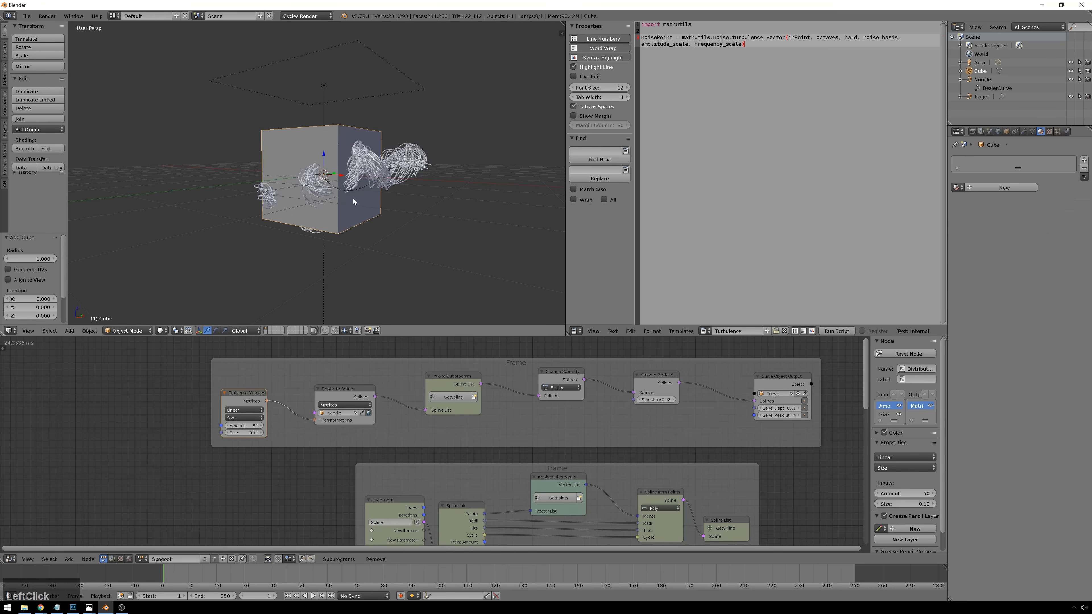
pyautogui.hotkey('shift', 's')
pyautogui.click(424, 163)
pyautogui.click(291, 153)
pyautogui.press('s')
pyautogui.click(520, 140)
# Give the enclosing cube a new material and set its volume shader to Volume Scatter
pyautogui.scroll(5, 371, 145)
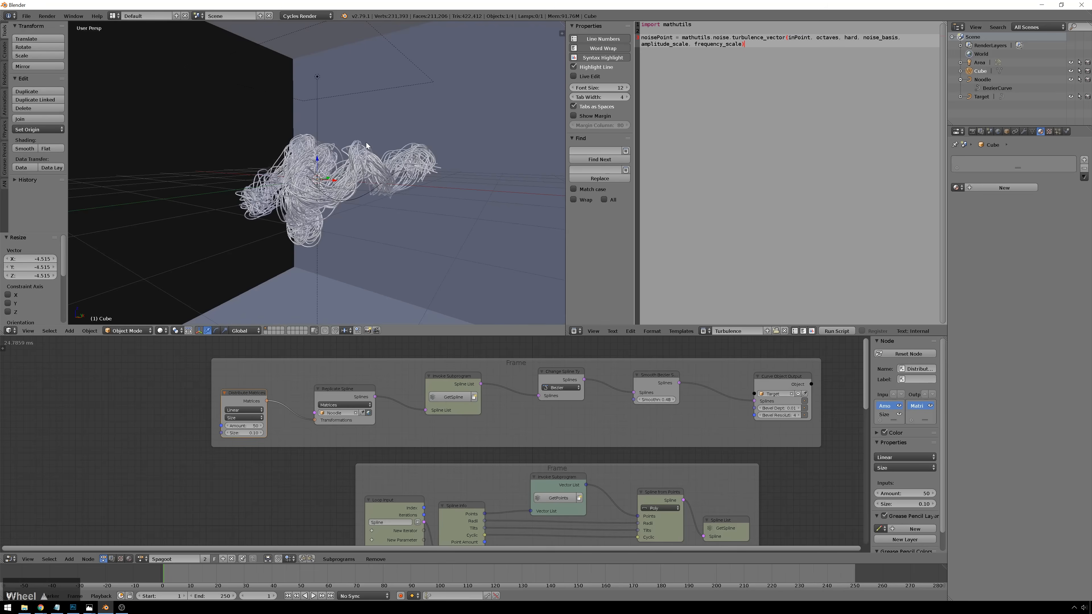
pyautogui.scroll(-1, 370, 145)
pyautogui.scroll(-1, 410, 114)
pyautogui.moveTo(392, 135)
pyautogui.keyDown('shift'); pyautogui.mouseDown(button='middle')
pyautogui.moveTo(411, 114)
pyautogui.moveTo(395, 153)
pyautogui.mouseUp(button='middle'); pyautogui.keyUp('shift')
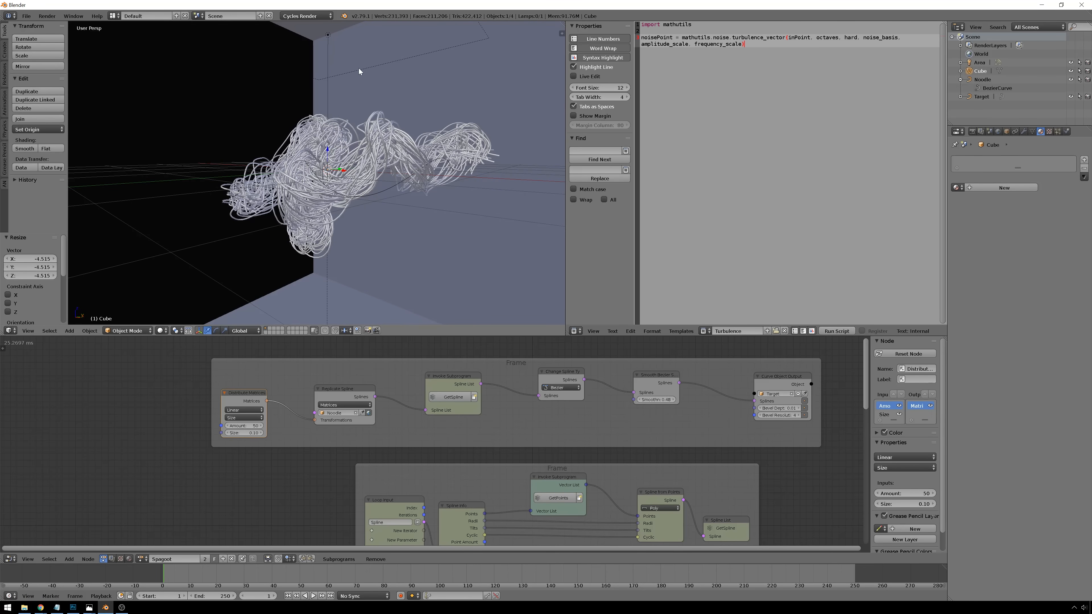
pyautogui.click(1006, 131)
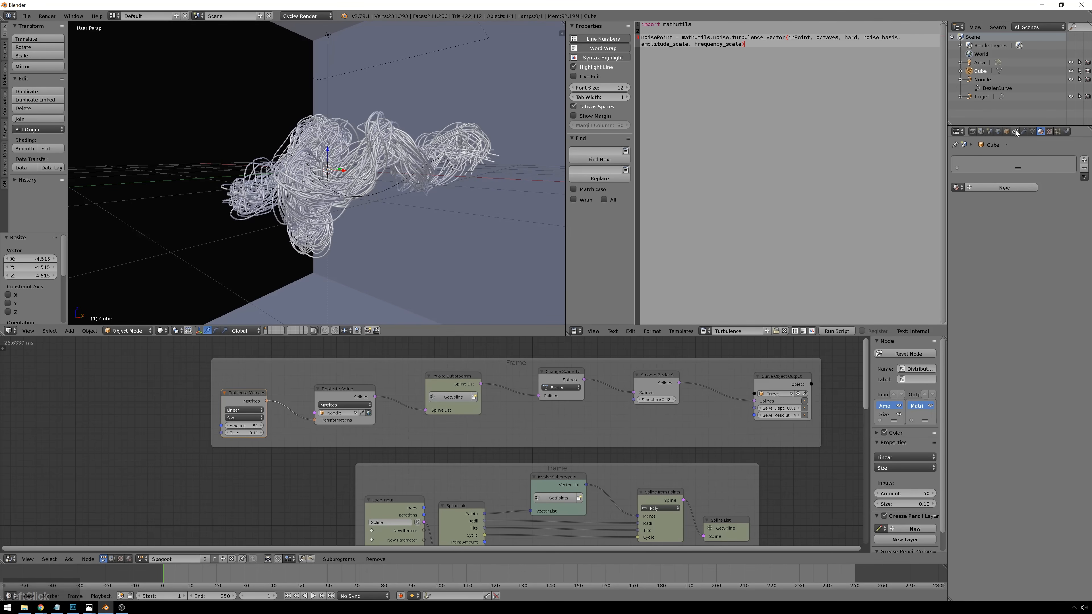
pyautogui.click(1040, 132)
pyautogui.click(1006, 188)
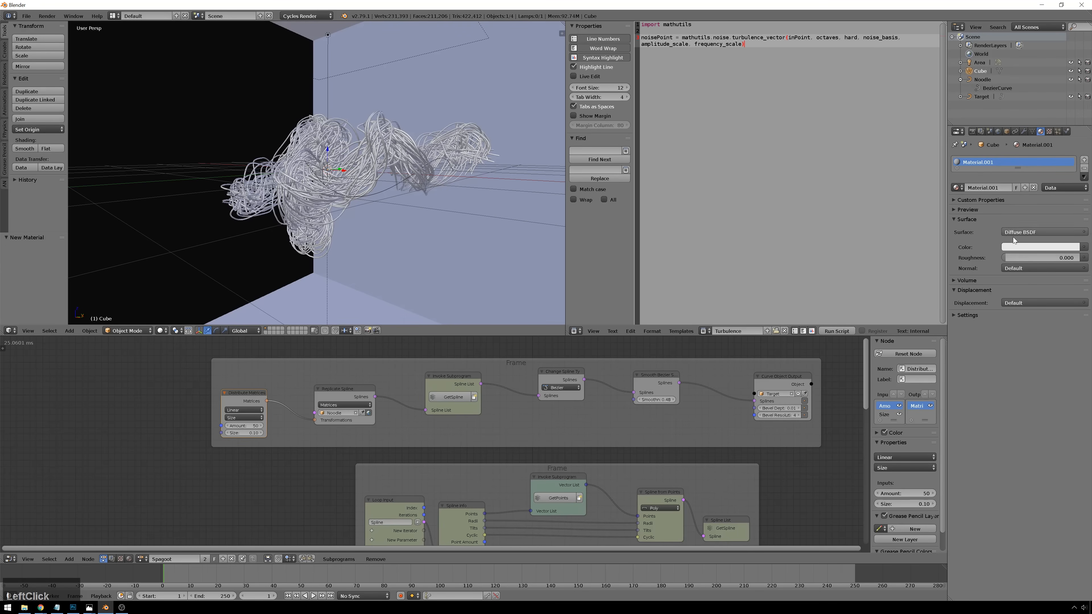
pyautogui.click(1002, 282)
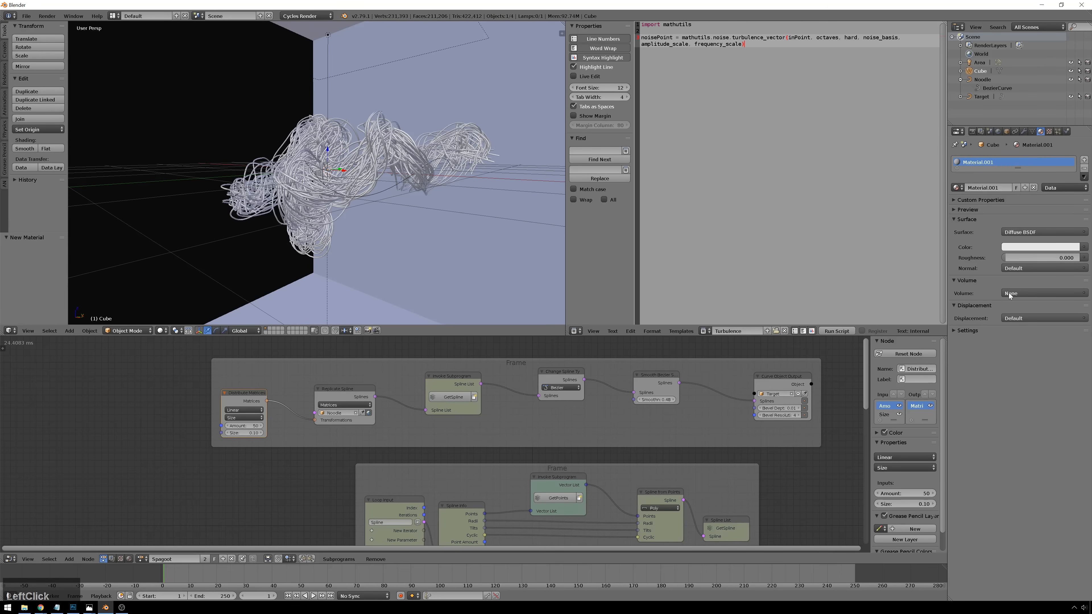
pyautogui.click(1015, 293)
pyautogui.click(1022, 284)
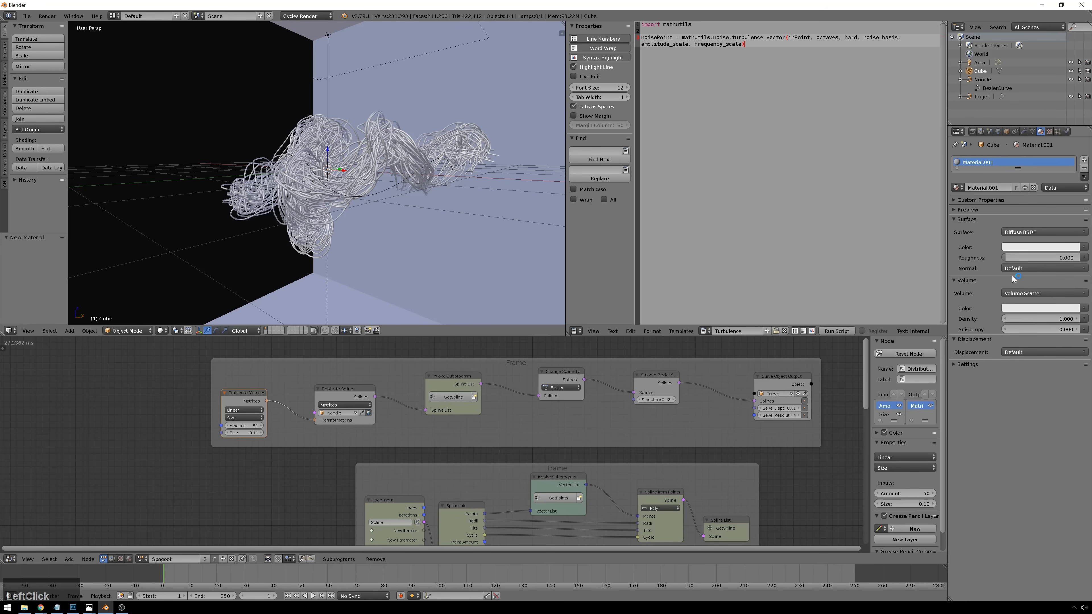
# Set the cube's Volume Scatter Density to 0.1 and Anisotropy to 0.9
pyautogui.click(1029, 319)
pyautogui.write('.1')
pyautogui.press('Tab')
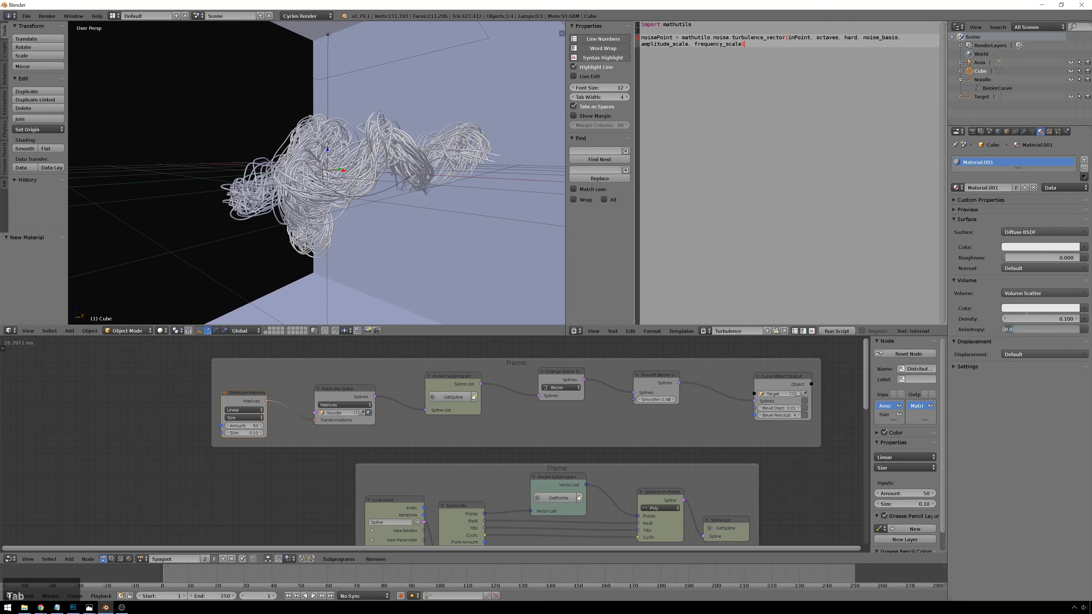
pyautogui.write('.9')
pyautogui.press('KP_Enter')
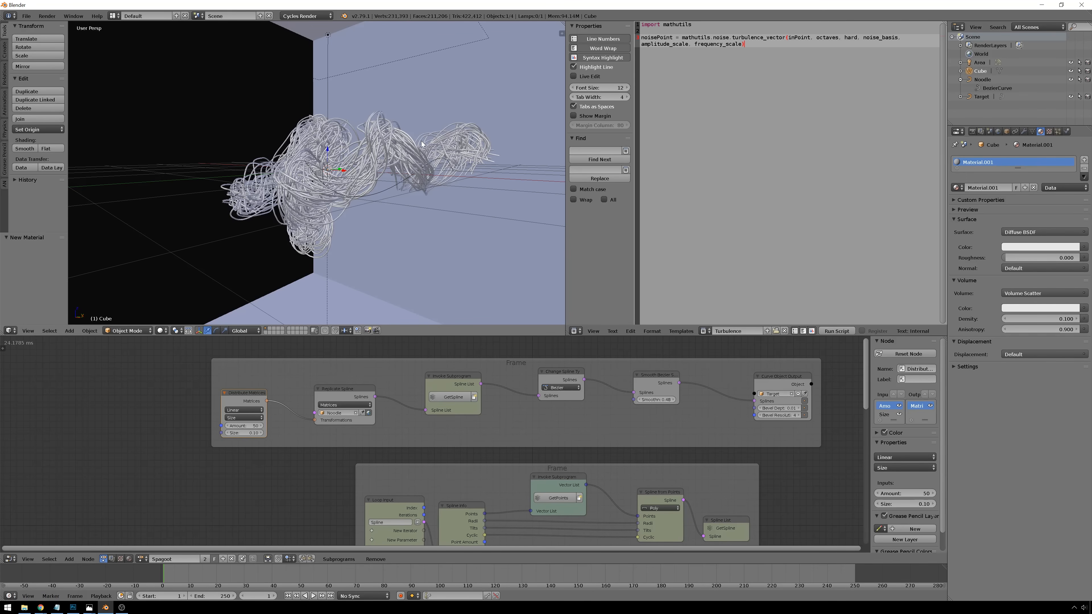
# Save the scene under a new name as ANNoiseTut_BL01.blend in the ANNoise project folder
pyautogui.hotkey('ctrl', 'shift', 's')
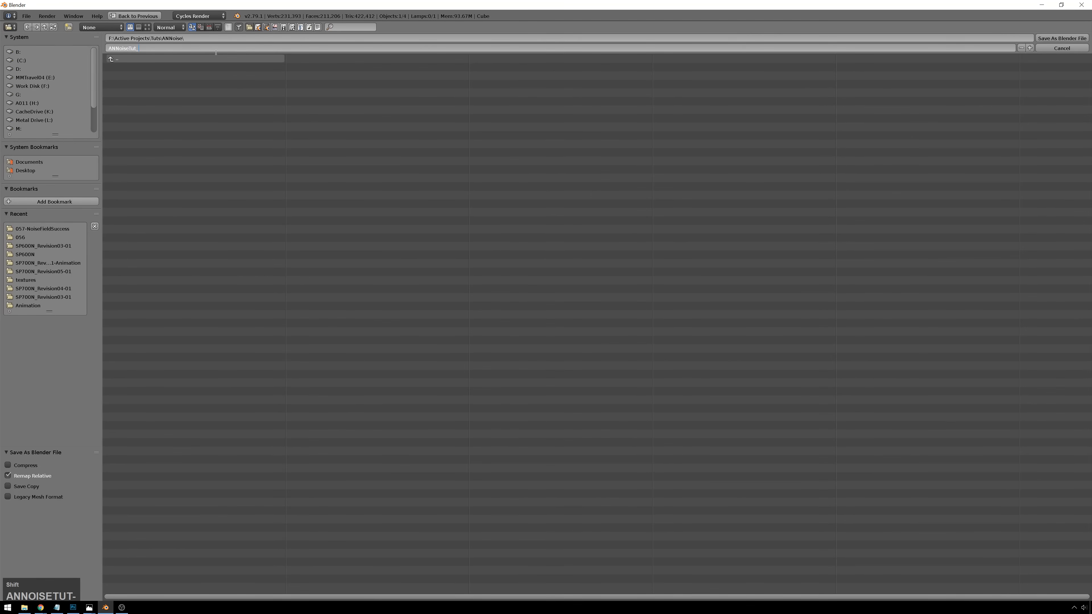
pyautogui.write('BL01')
pyautogui.press('KP_Enter')
pyautogui.click(1062, 39)
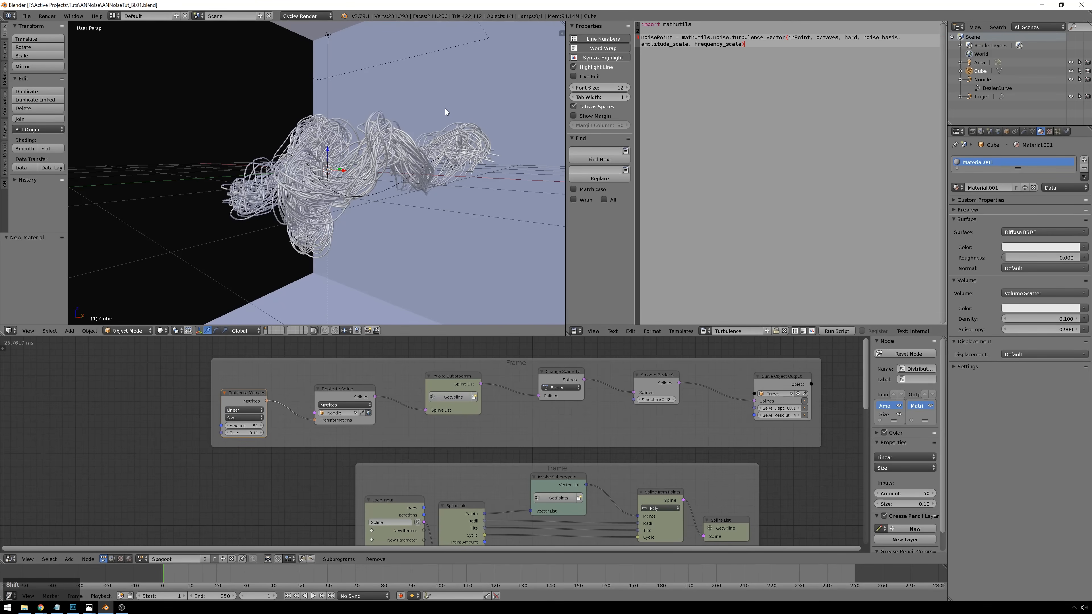
# Preview the noodles and volumetric room in rendered viewport shading, and return the viewport to solid shading
pyautogui.hotkey('shift', 'z')
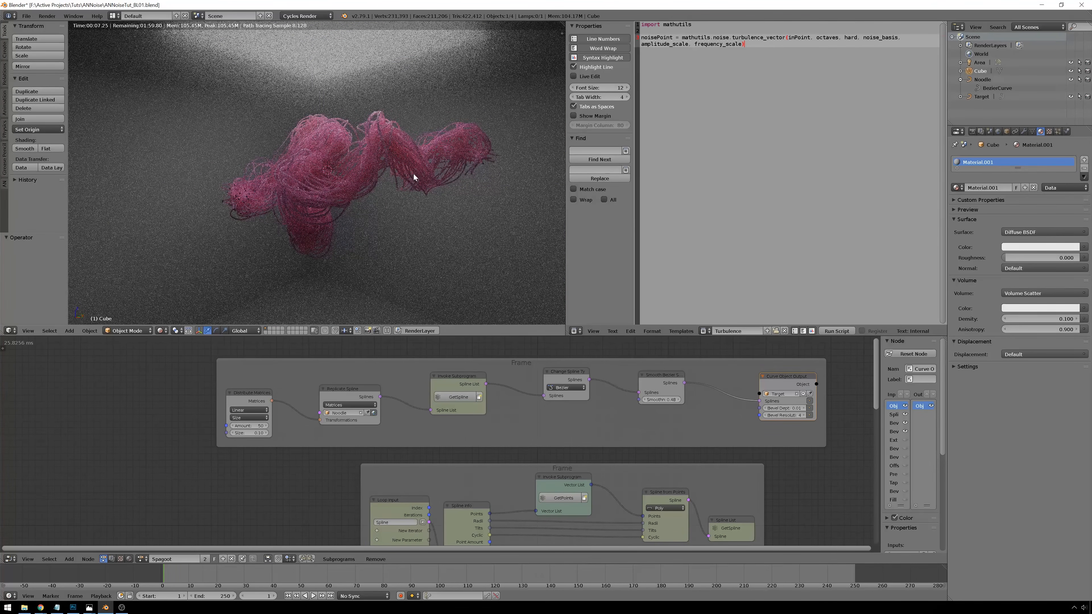
pyautogui.press('shift')
pyautogui.hotkey('shift', 'z')
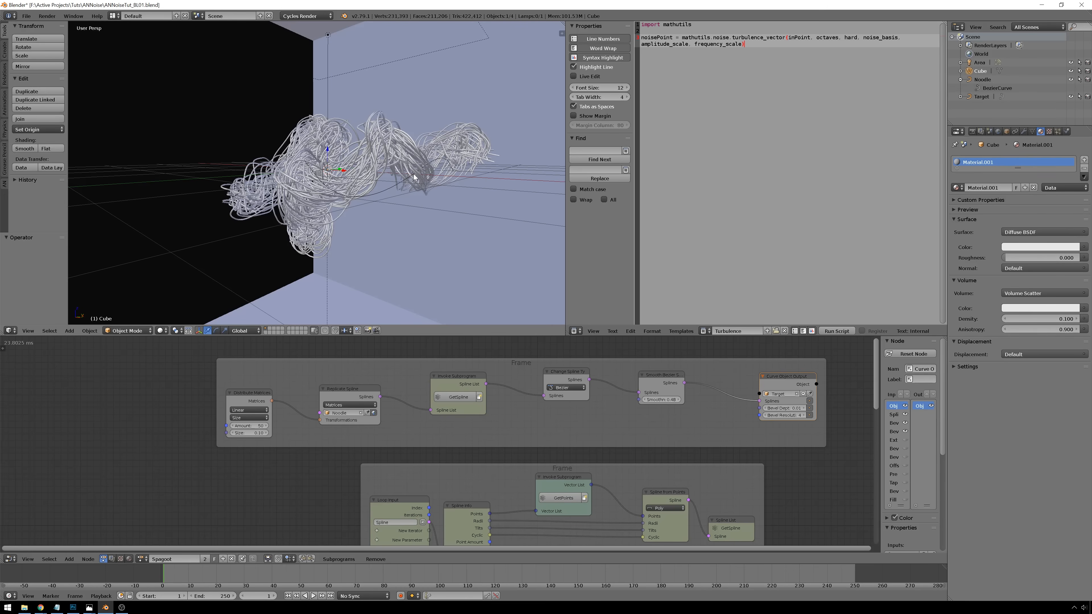
# Tidy the node layout by moving the GetPoints loop frame up beneath the GetSpline loop frame and nudging the GetSpline frame slightly upward
pyautogui.moveTo(592, 448); pyautogui.dragTo(592, 361, button='middle')
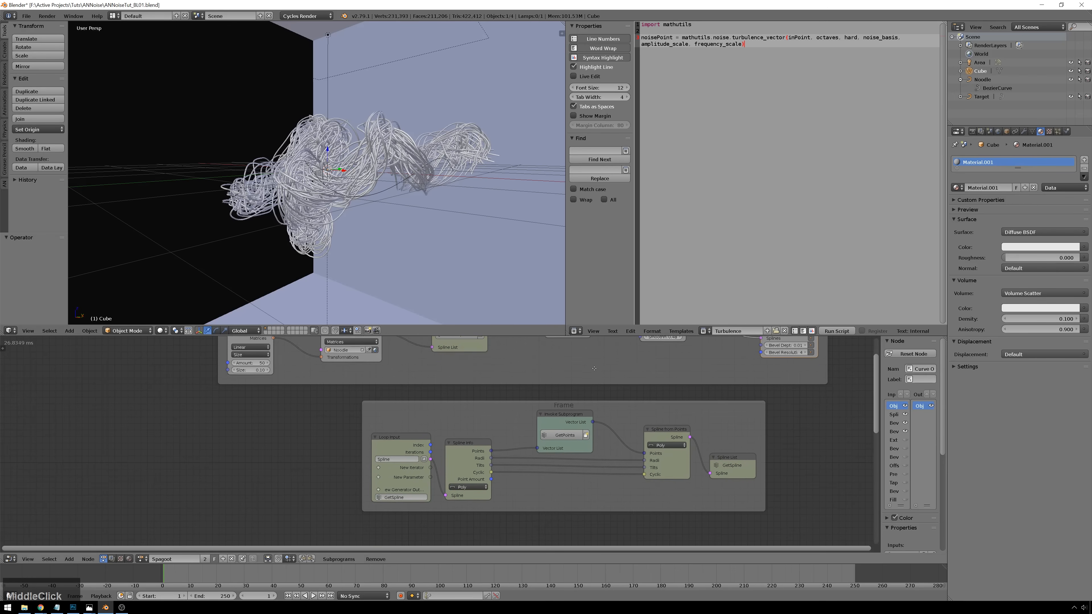
pyautogui.moveTo(583, 470); pyautogui.dragTo(503, 365, button='middle')
pyautogui.moveTo(765, 449); pyautogui.dragTo(792, 537, button='middle')
pyautogui.scroll(-1, 760, 473)
pyautogui.scroll(-2, 760, 474)
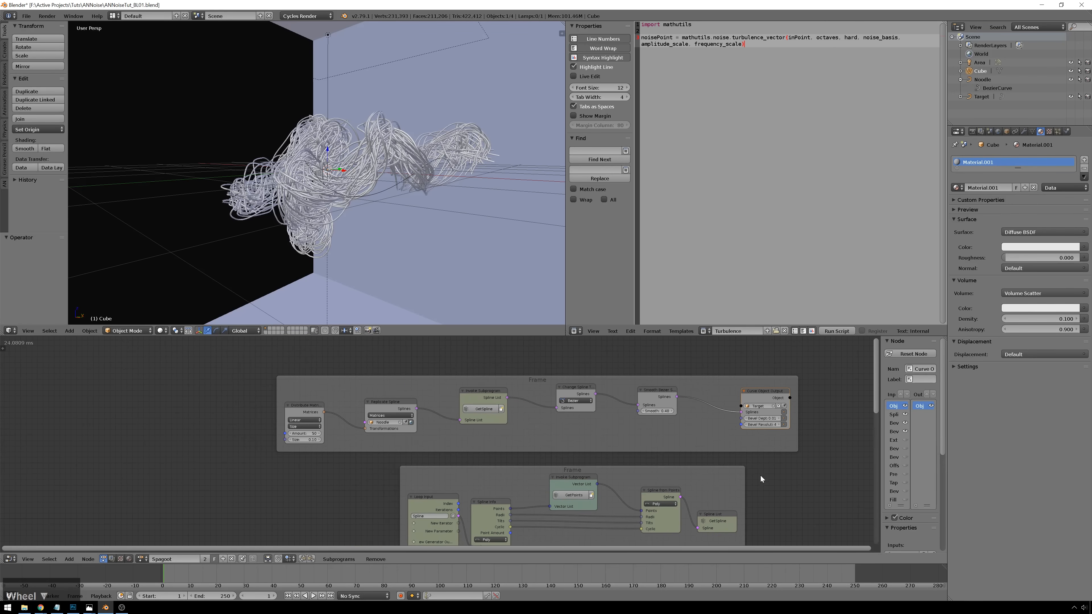
pyautogui.moveTo(614, 555); pyautogui.dragTo(596, 489, button='middle')
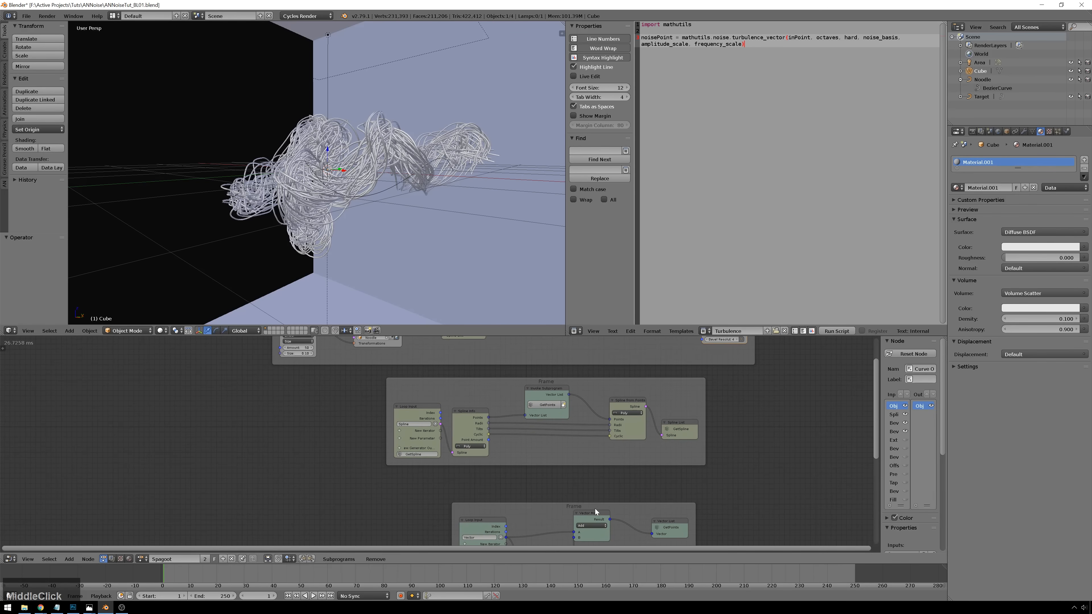
pyautogui.moveTo(595, 508); pyautogui.dragTo(573, 476)
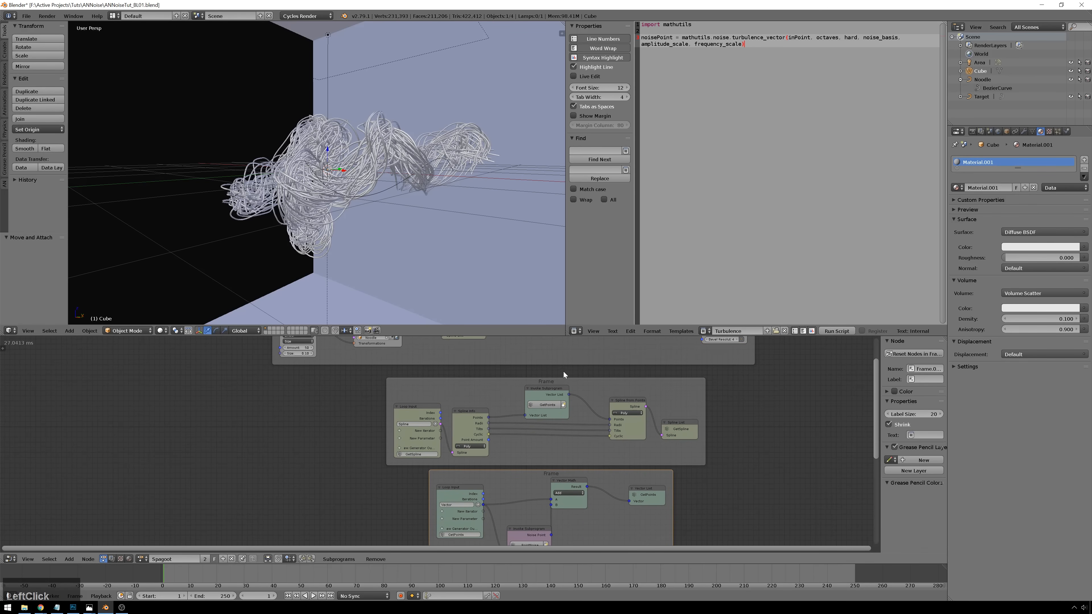
pyautogui.moveTo(553, 382); pyautogui.dragTo(553, 375)
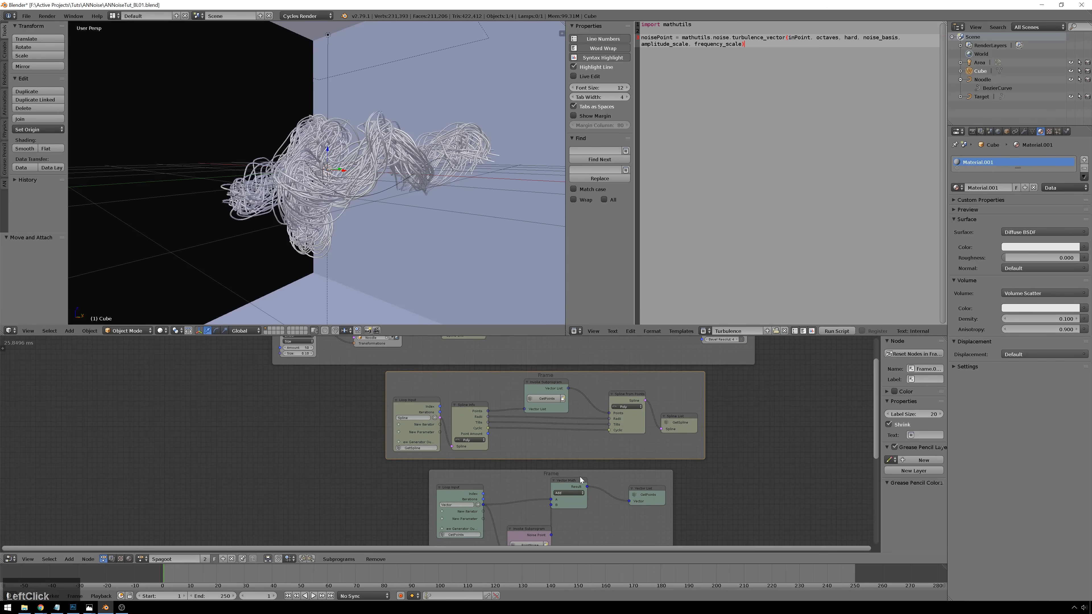
pyautogui.click(574, 470)
pyautogui.moveTo(574, 471); pyautogui.dragTo(547, 467)
pyautogui.scroll(1, 345, 426)
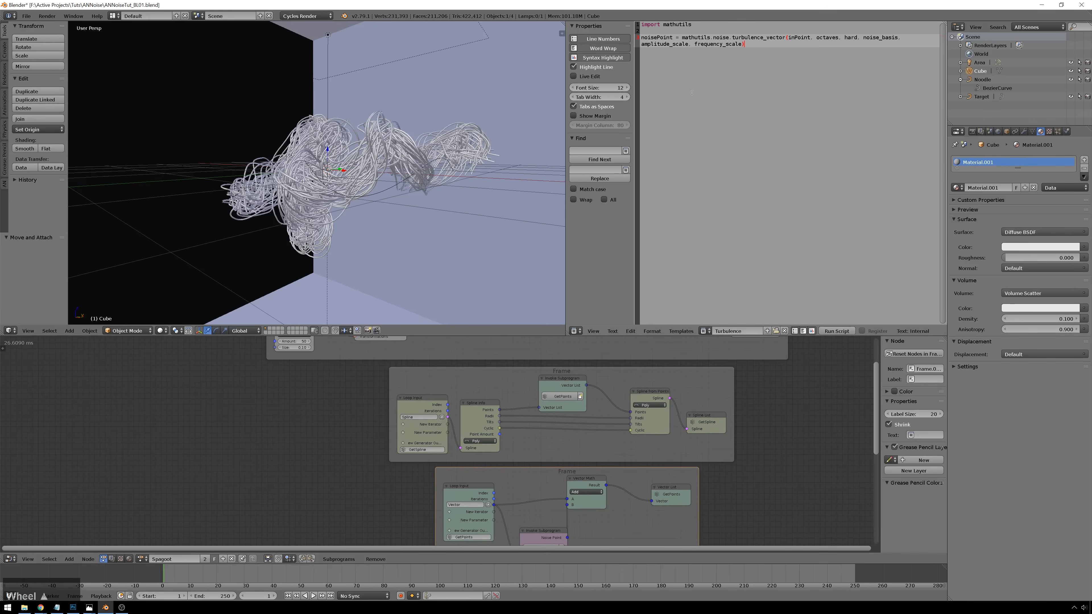
pyautogui.doubleClick(718, 44)
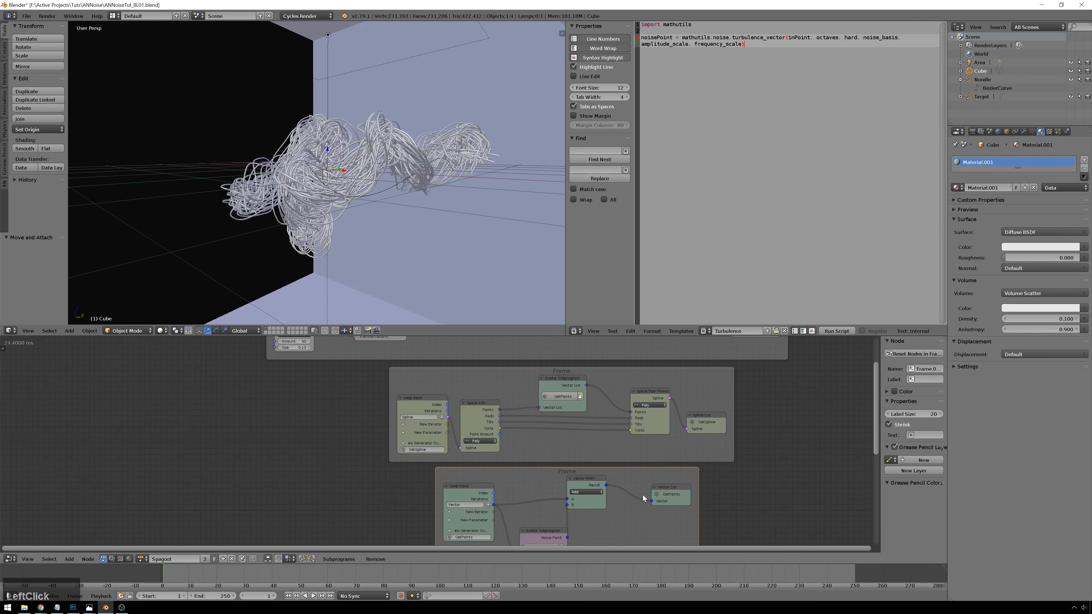
pyautogui.scroll(-1, 614, 475)
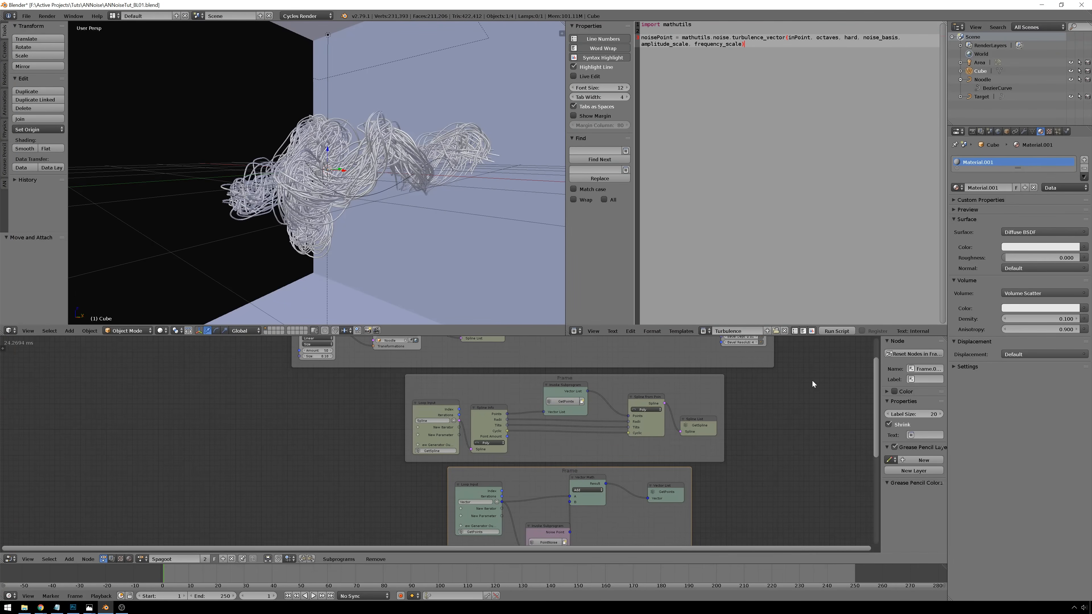
pyautogui.moveTo(812, 384); pyautogui.dragTo(730, 420, button='middle')
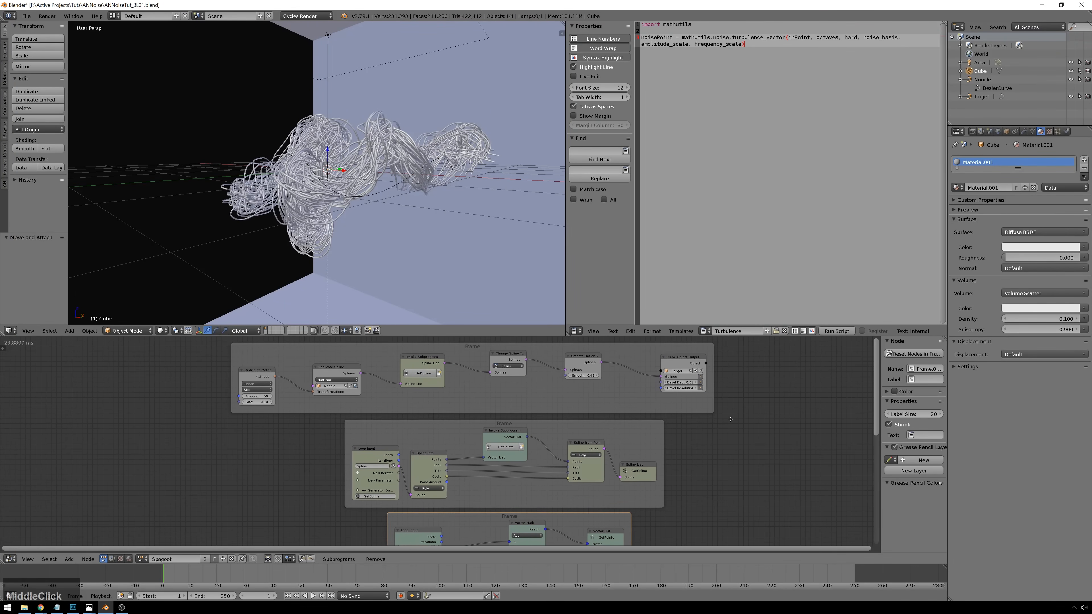